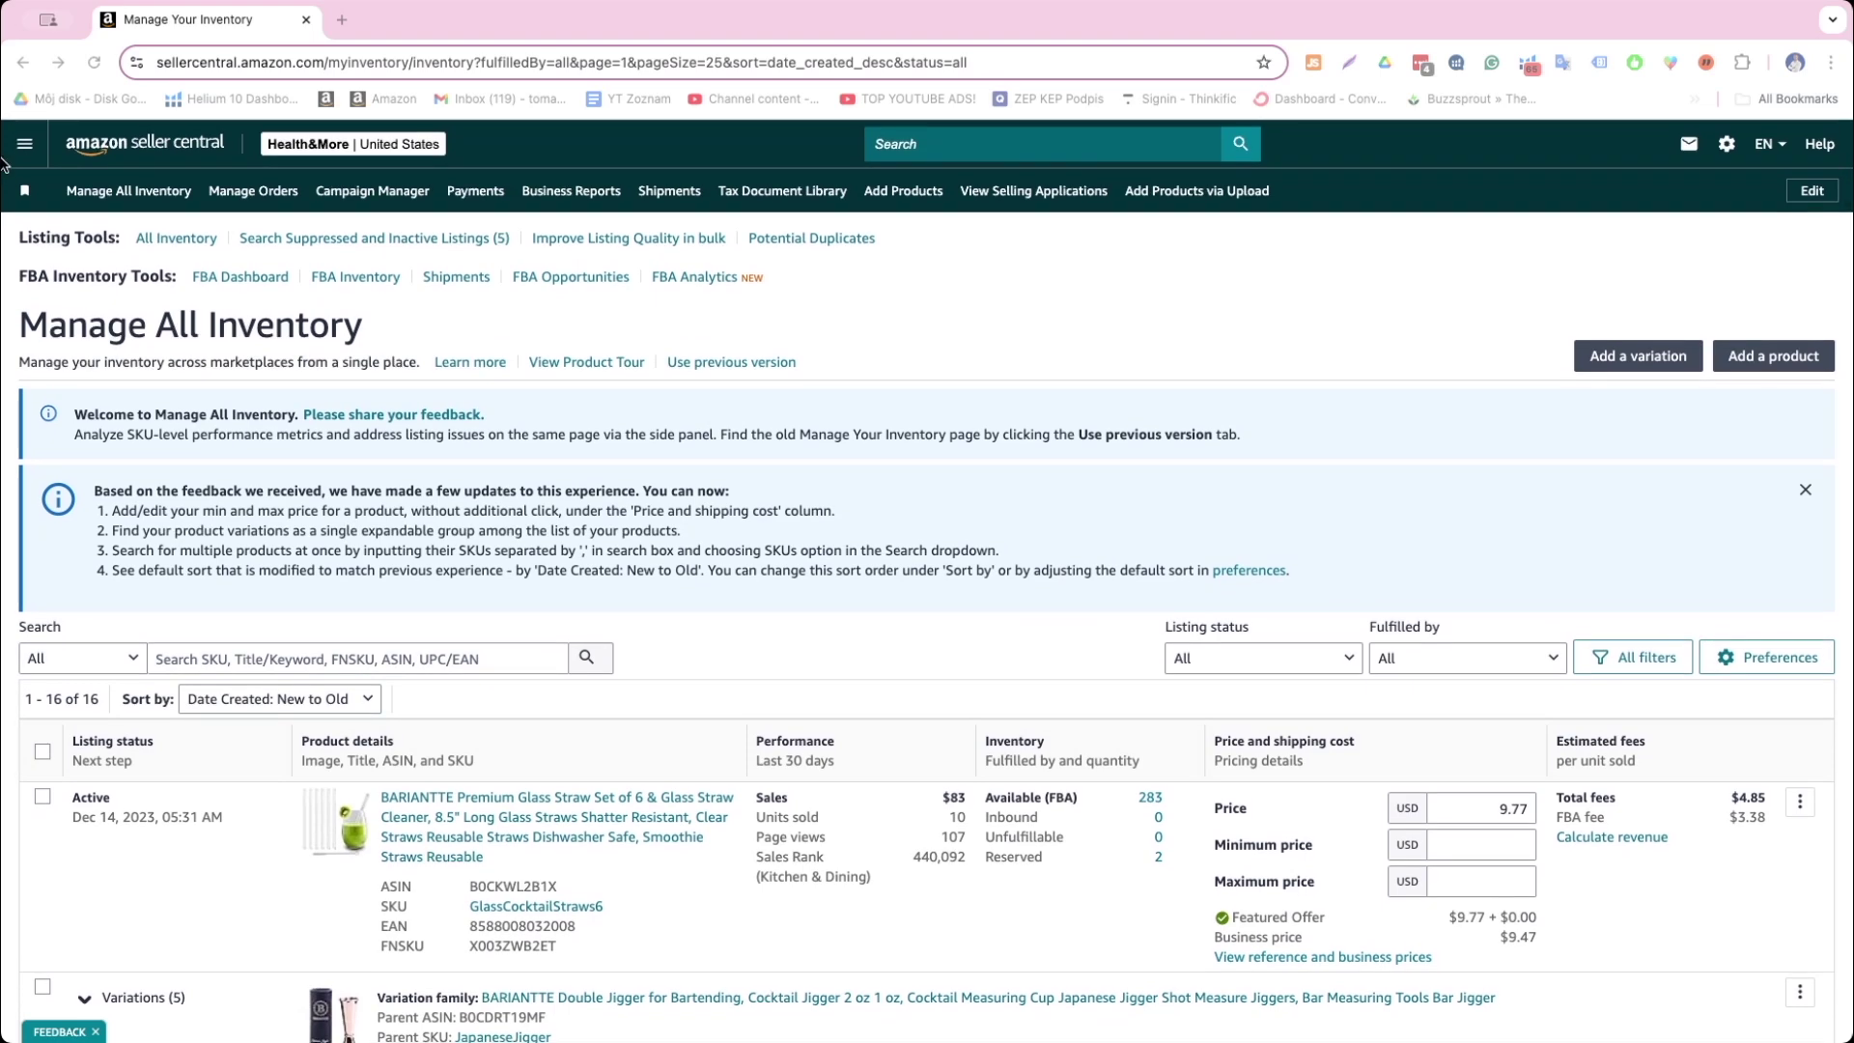
View the Inventory pages offered in the main navigation, and close the navigation again
click(29, 143)
mouse_move(108, 242)
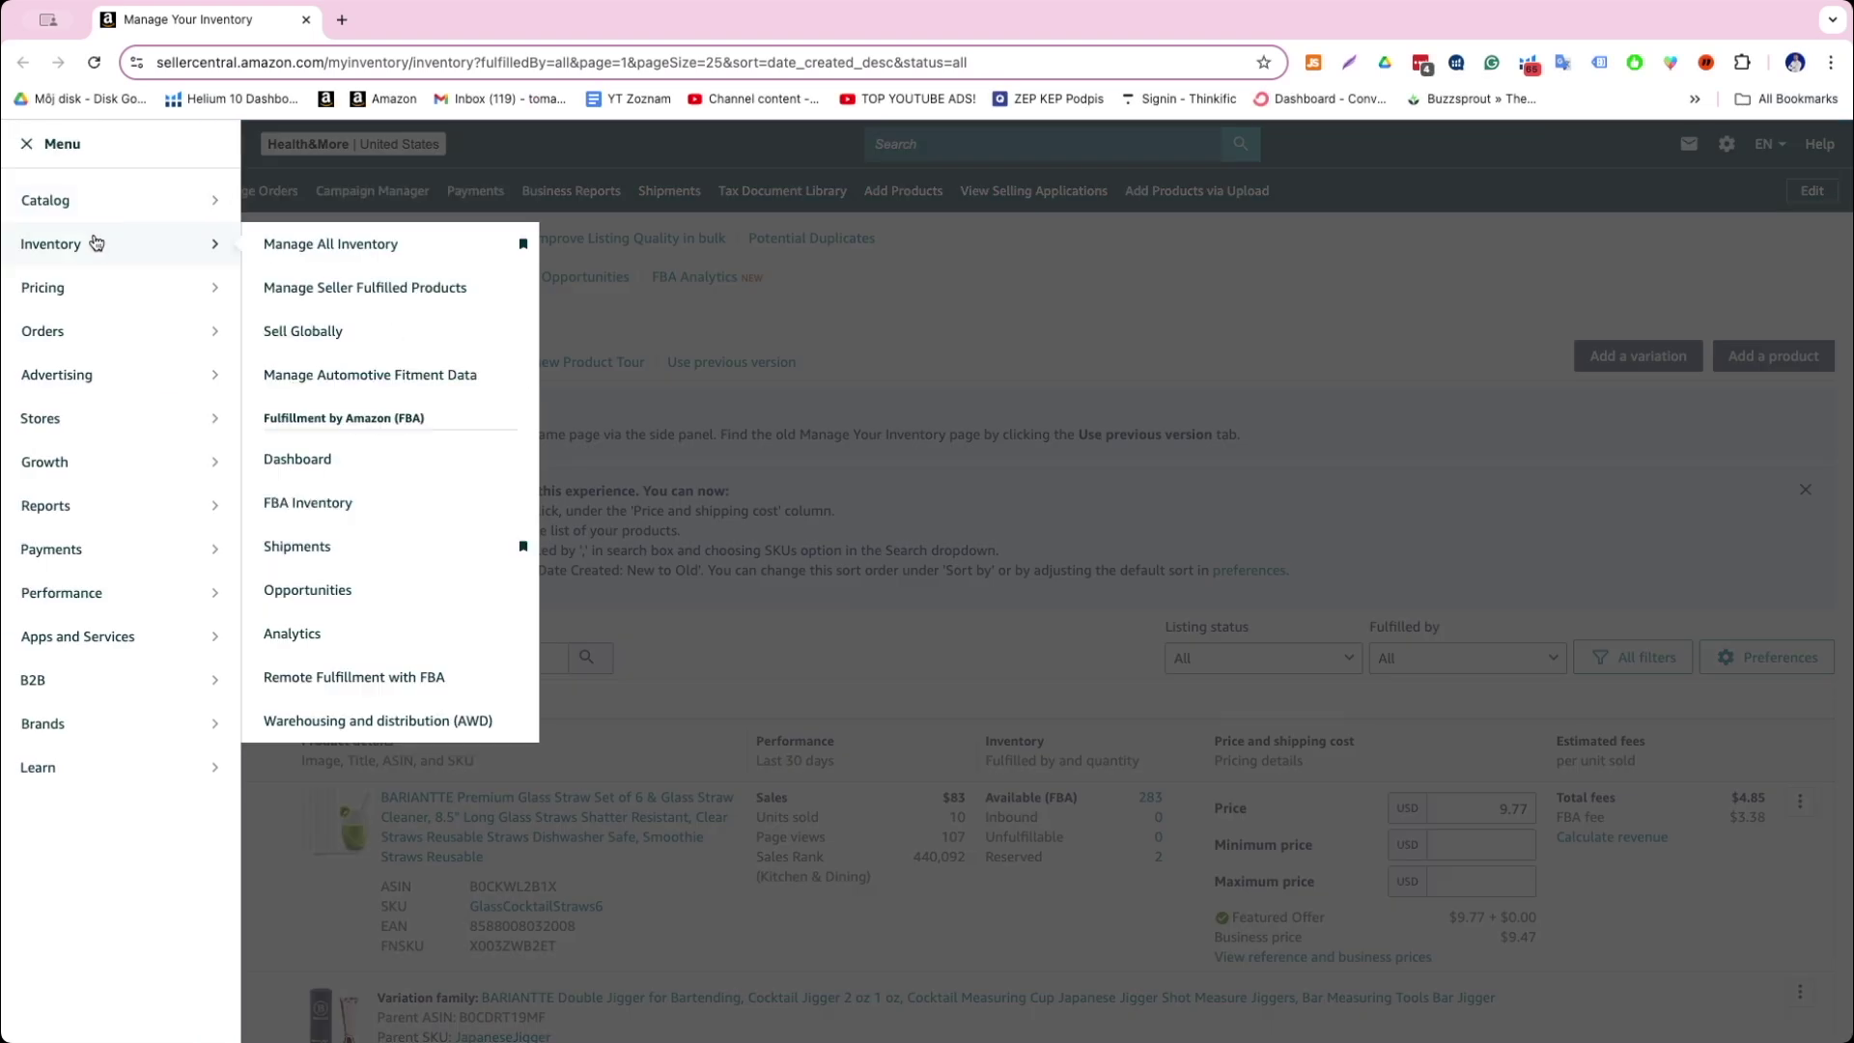
click(965, 329)
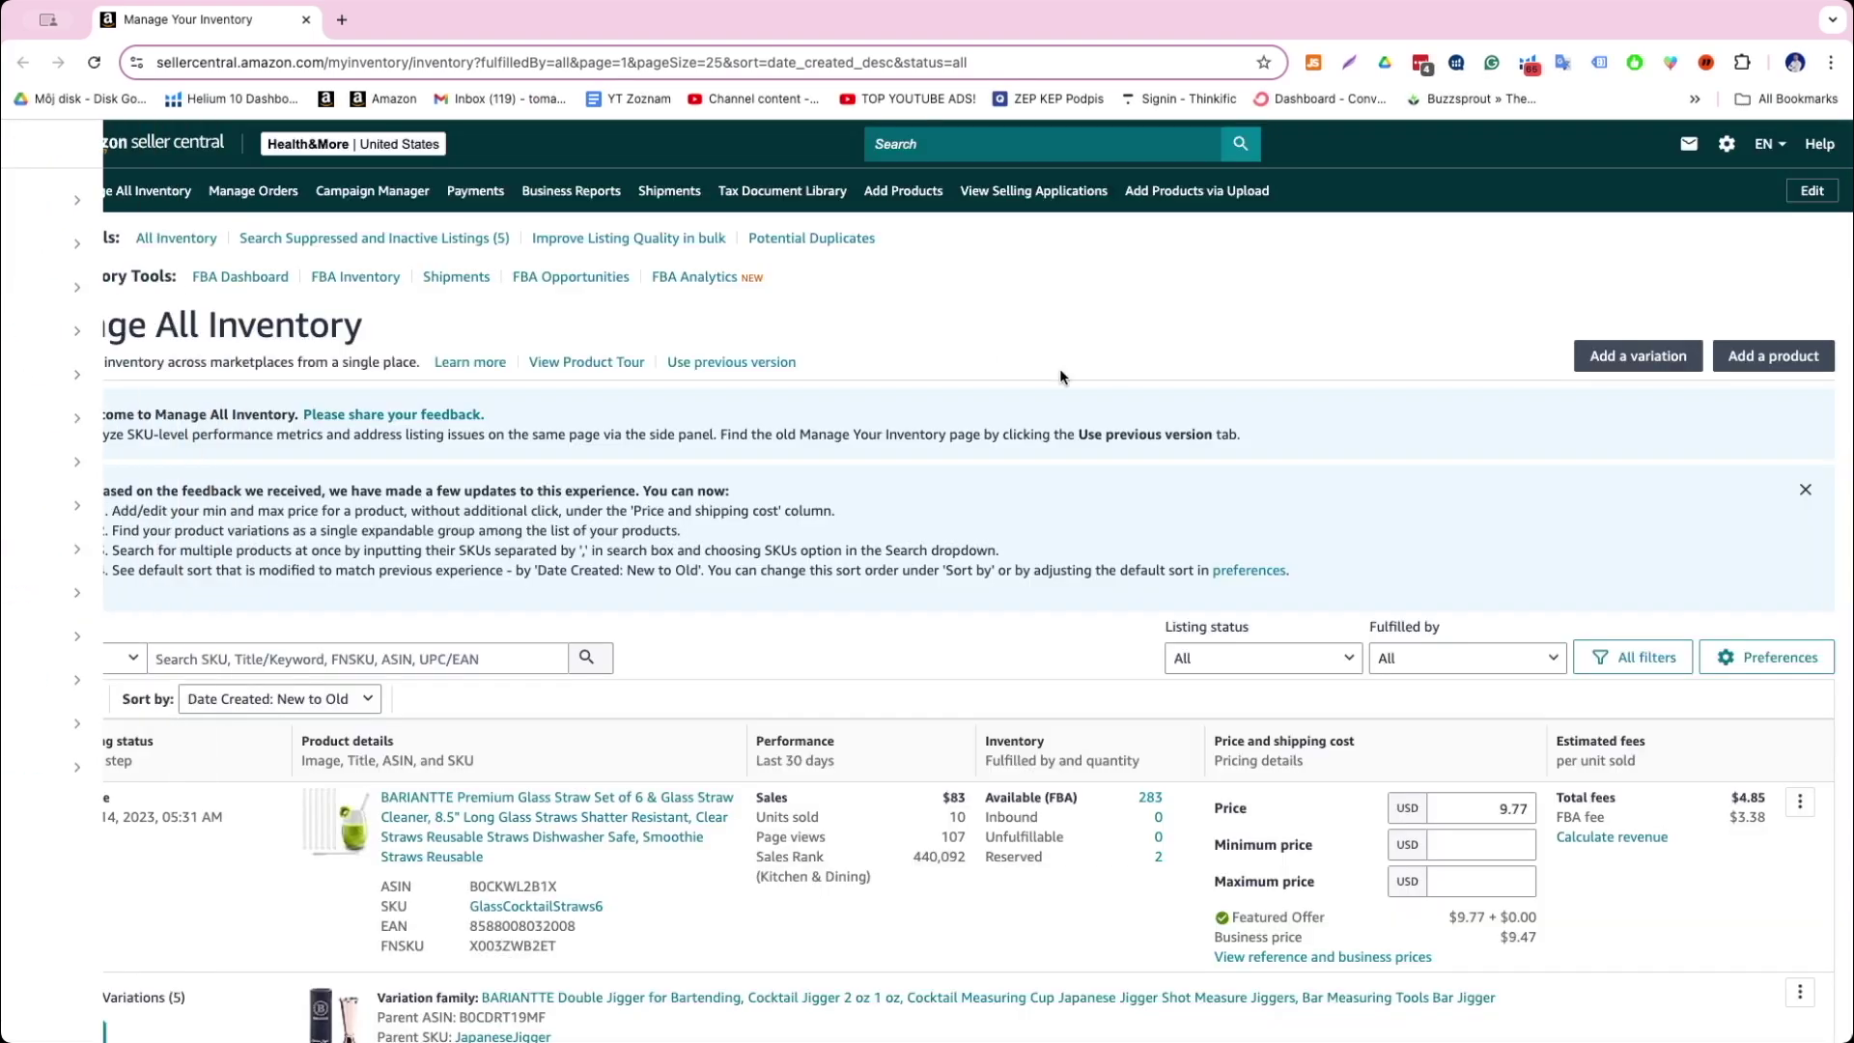
Examine the Manage All Inventory page, from its listing and FBA inventory tools down to the product list
scroll(127, 659, down, 2)
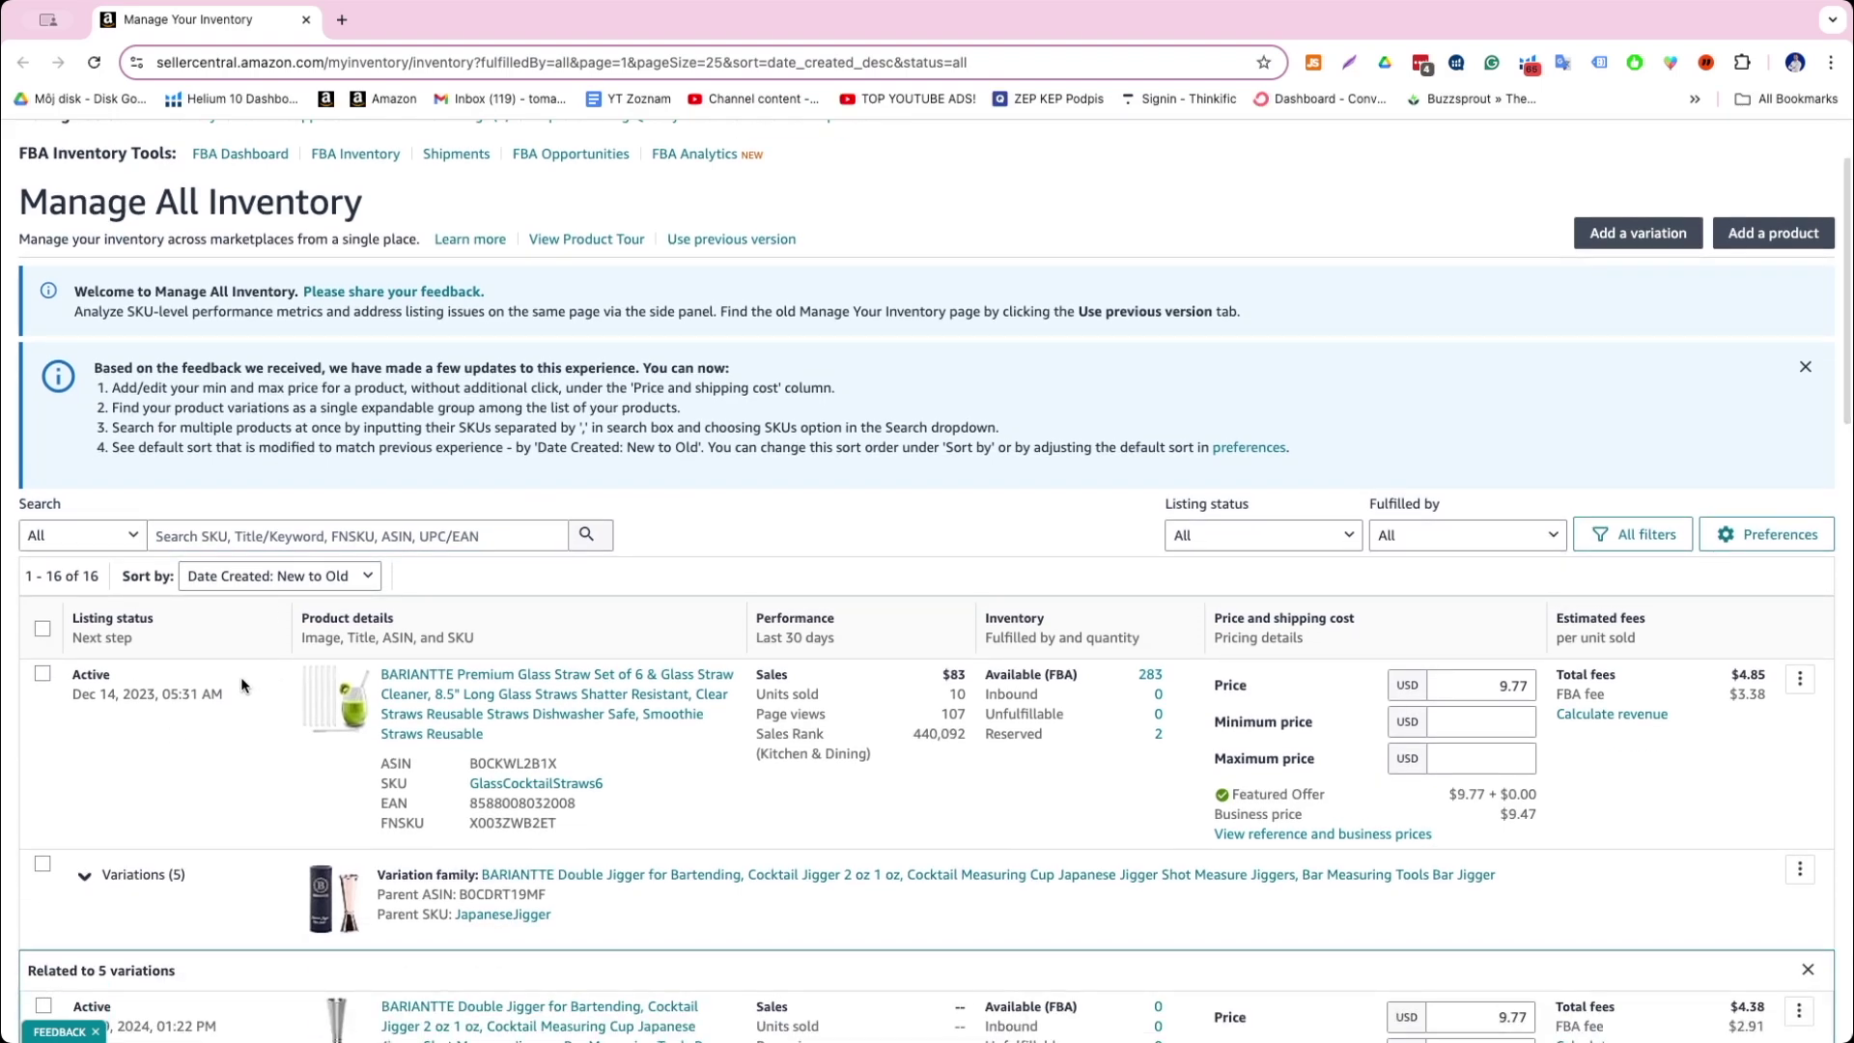
scroll(257, 678, up, 2)
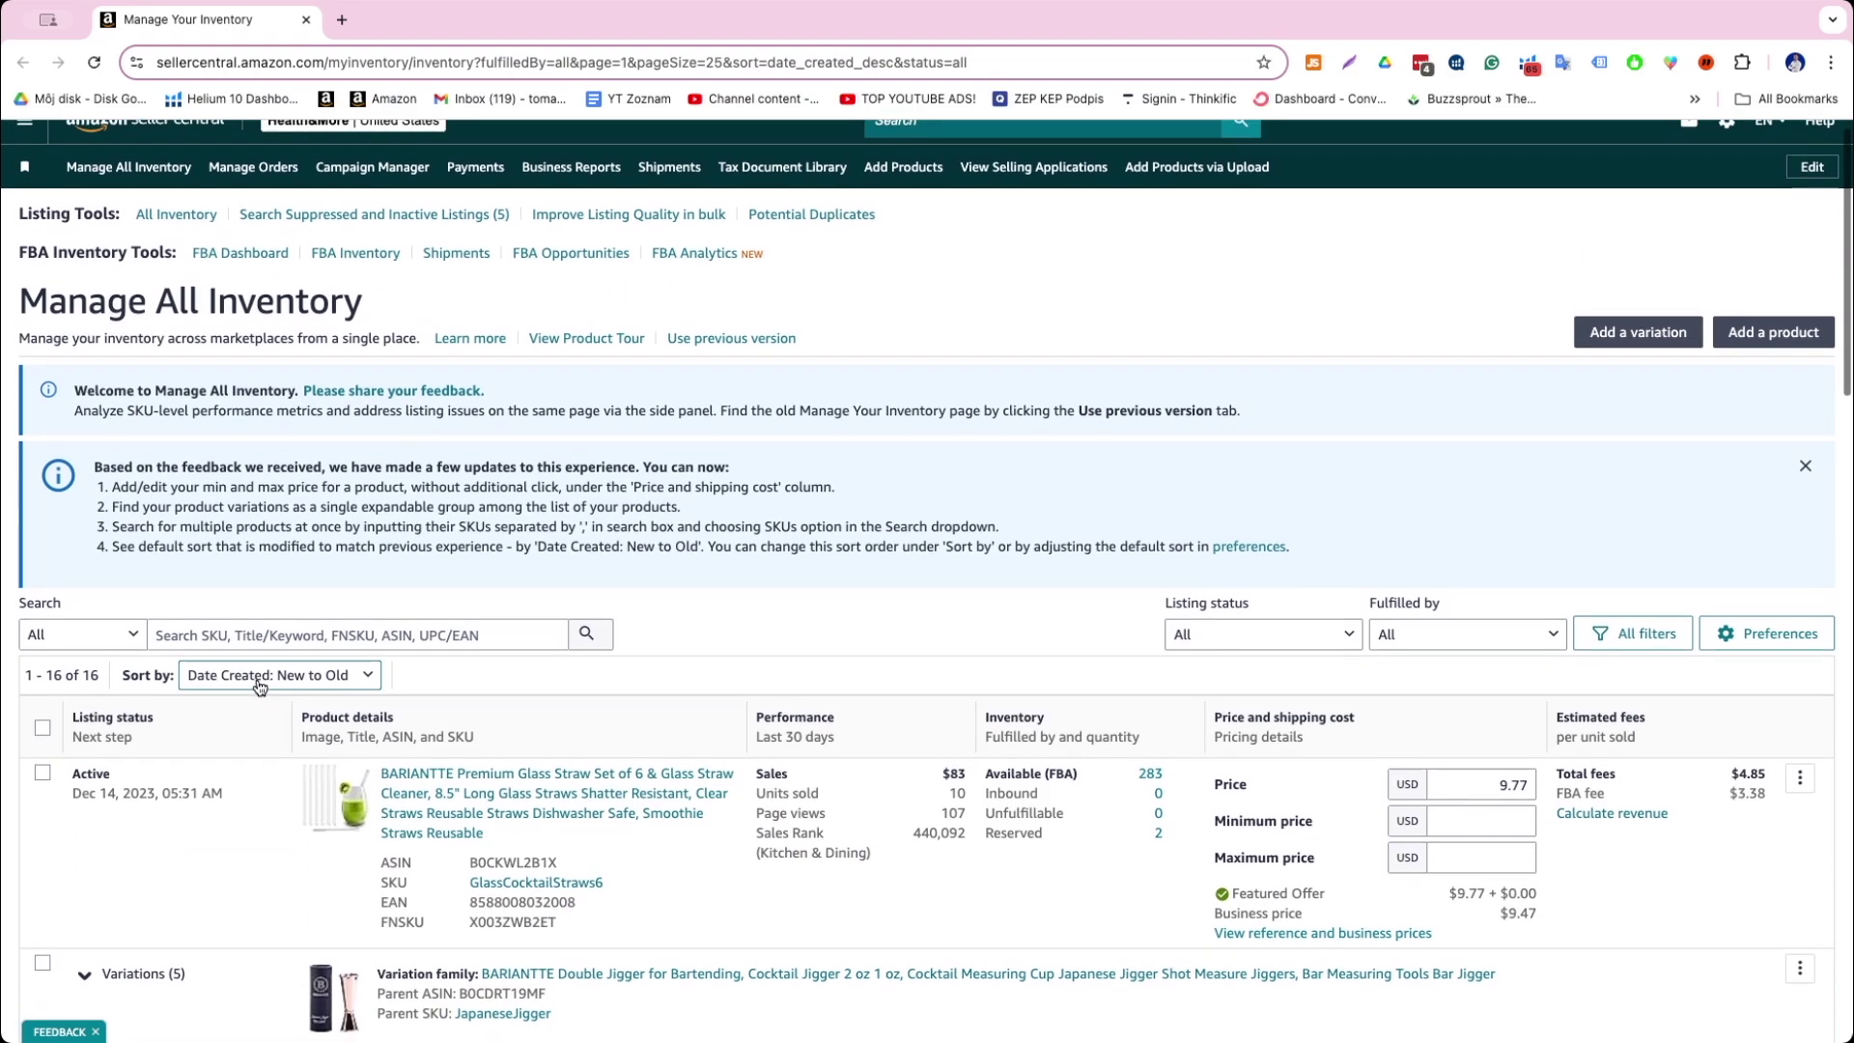
scroll(836, 399, up, 1)
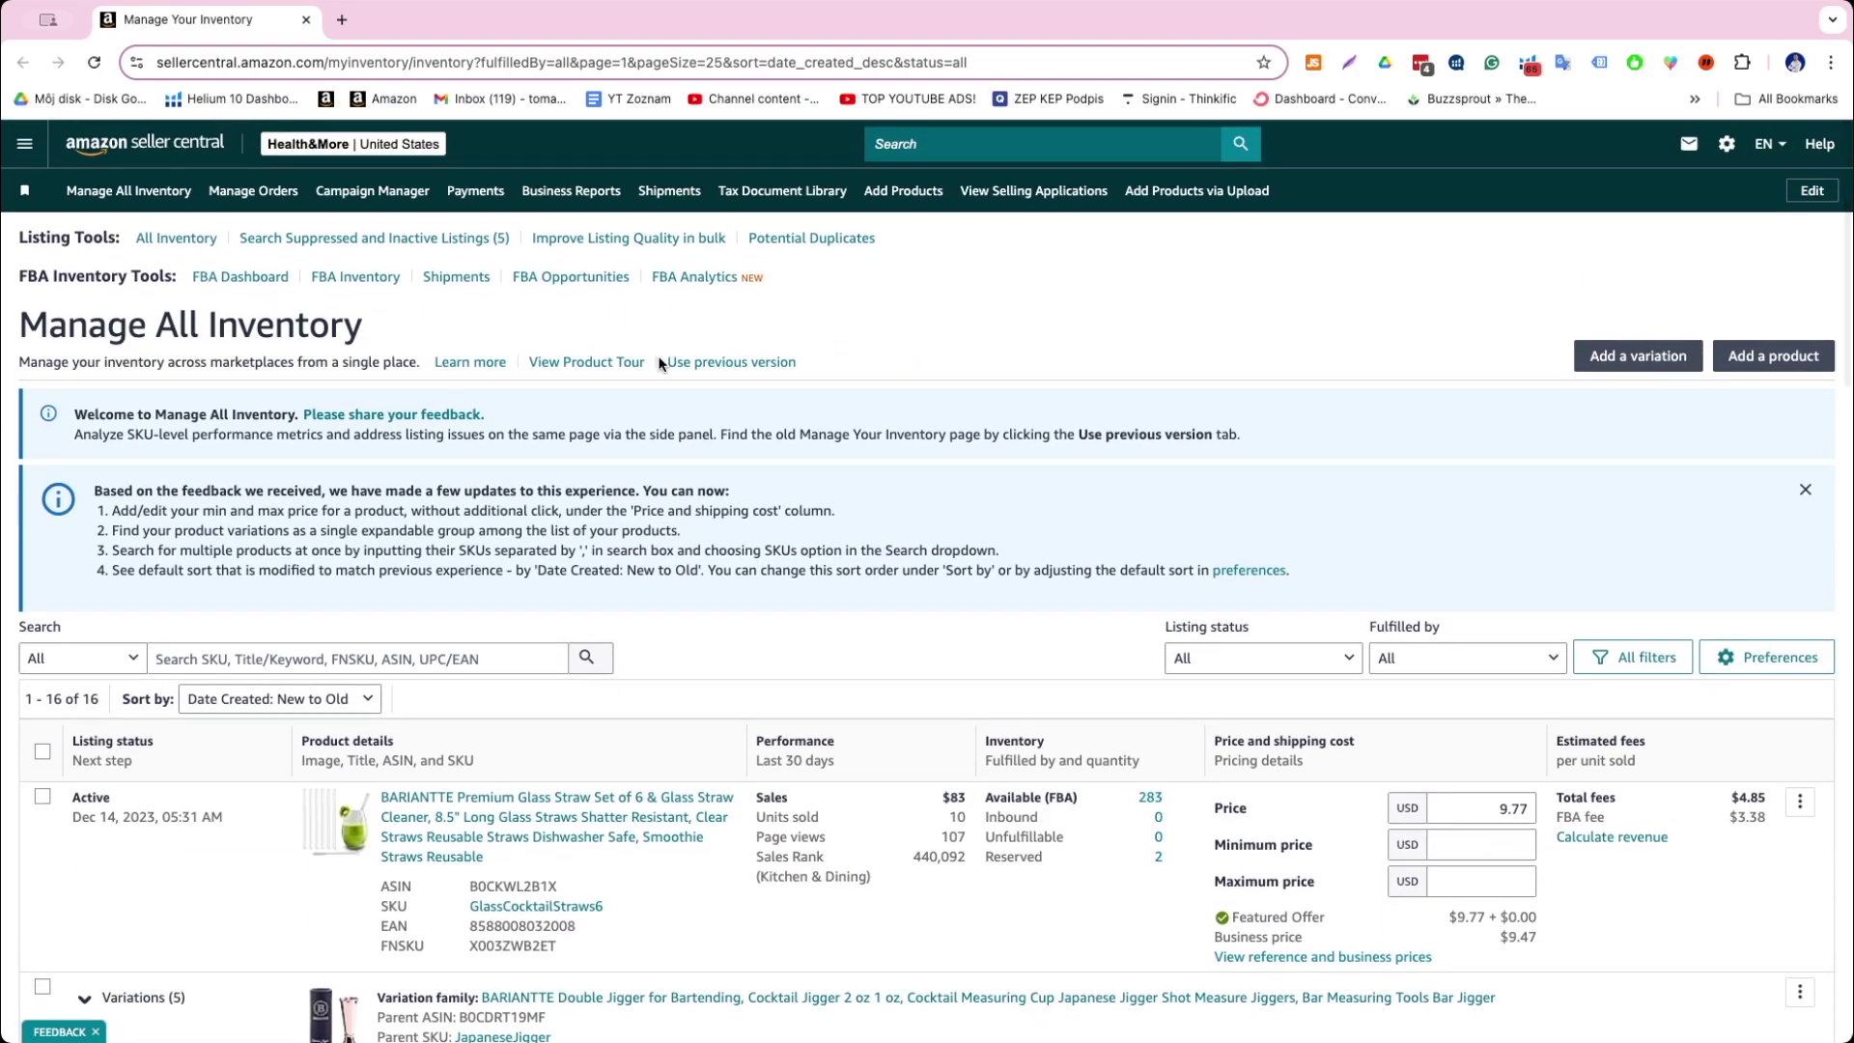
scroll(676, 406, down, 2)
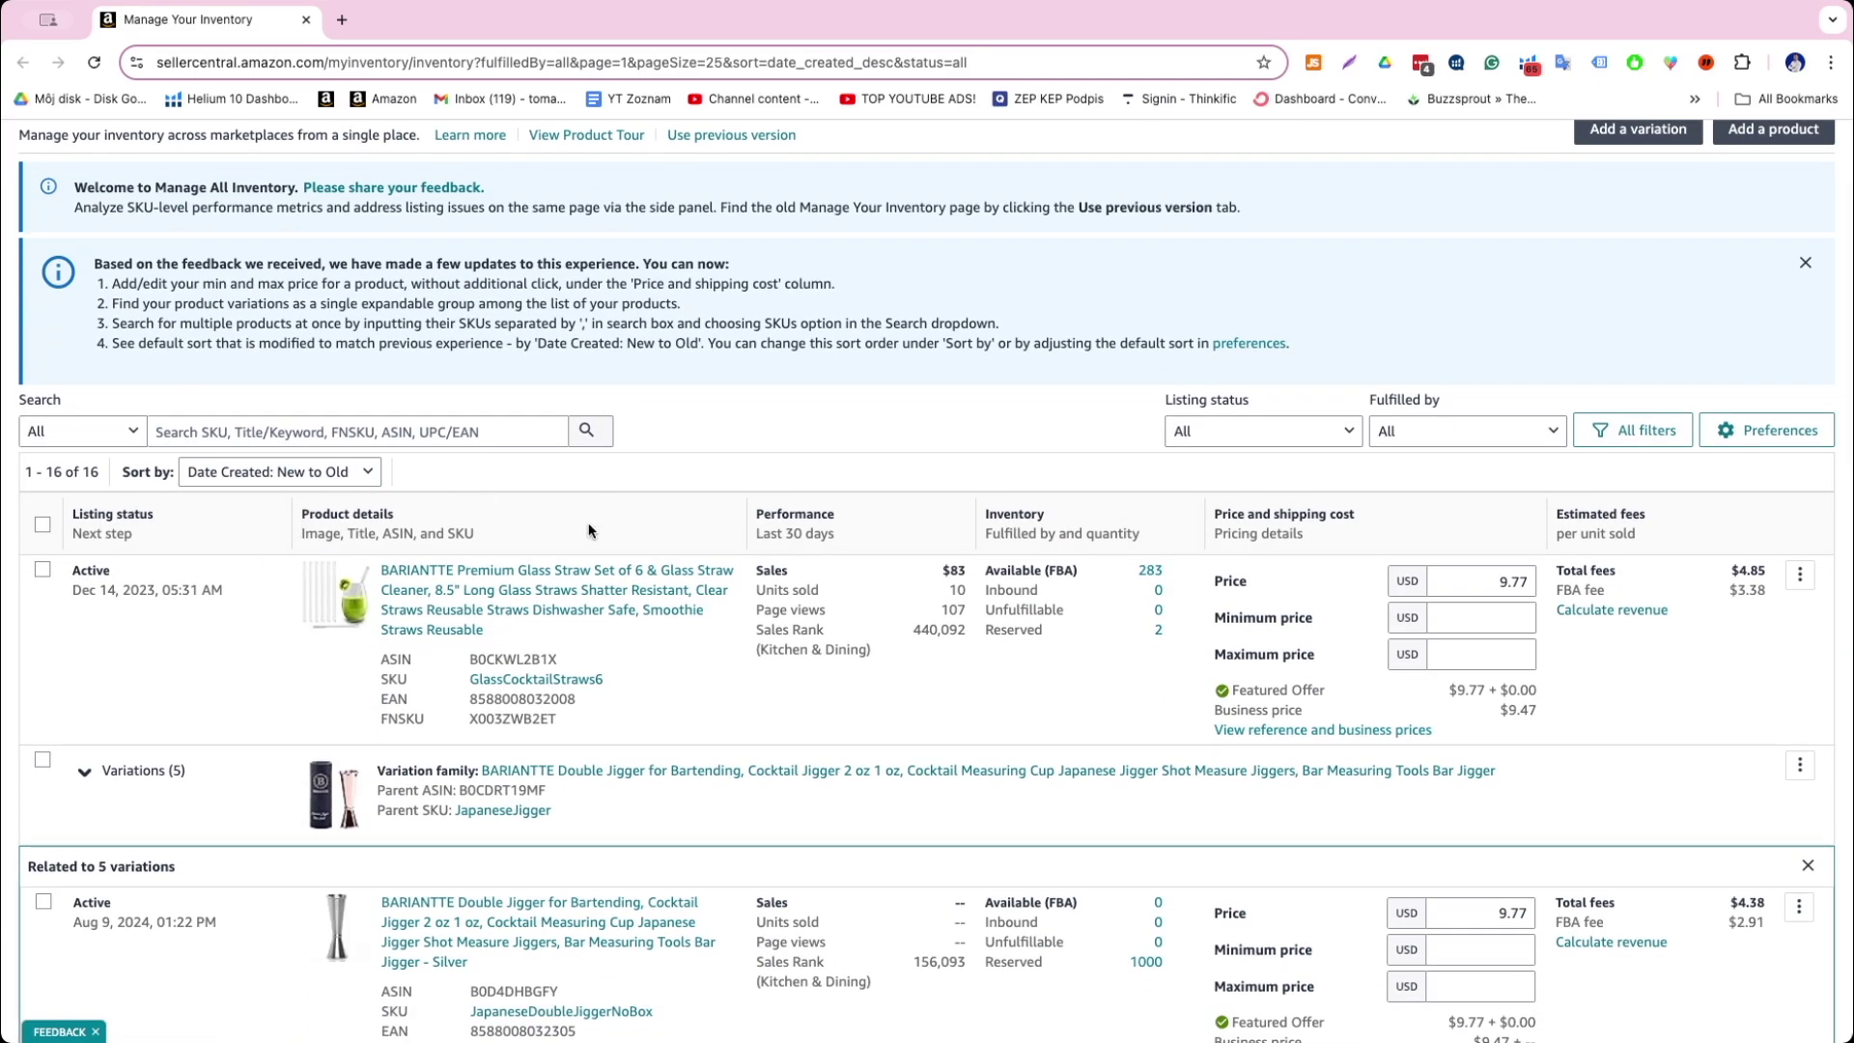
scroll(589, 519, down, 2)
scroll(589, 520, up, 4)
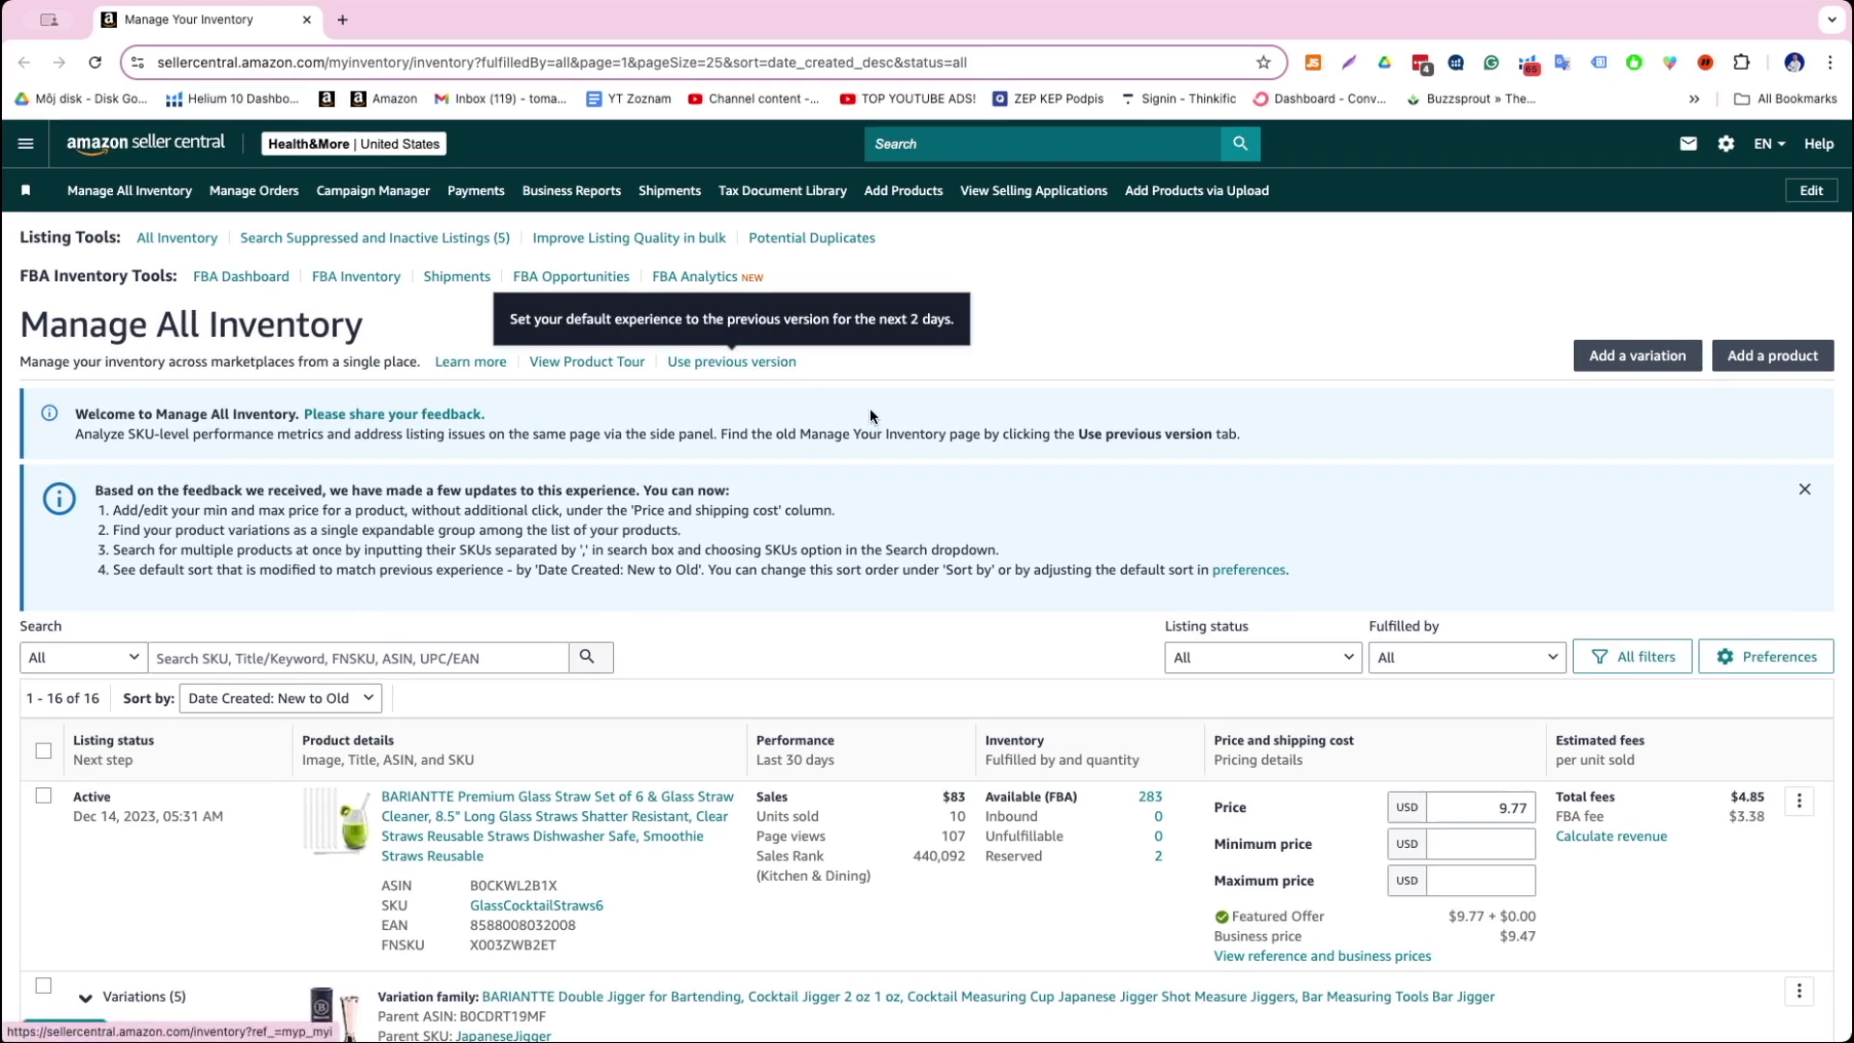
scroll(774, 550, down, 3)
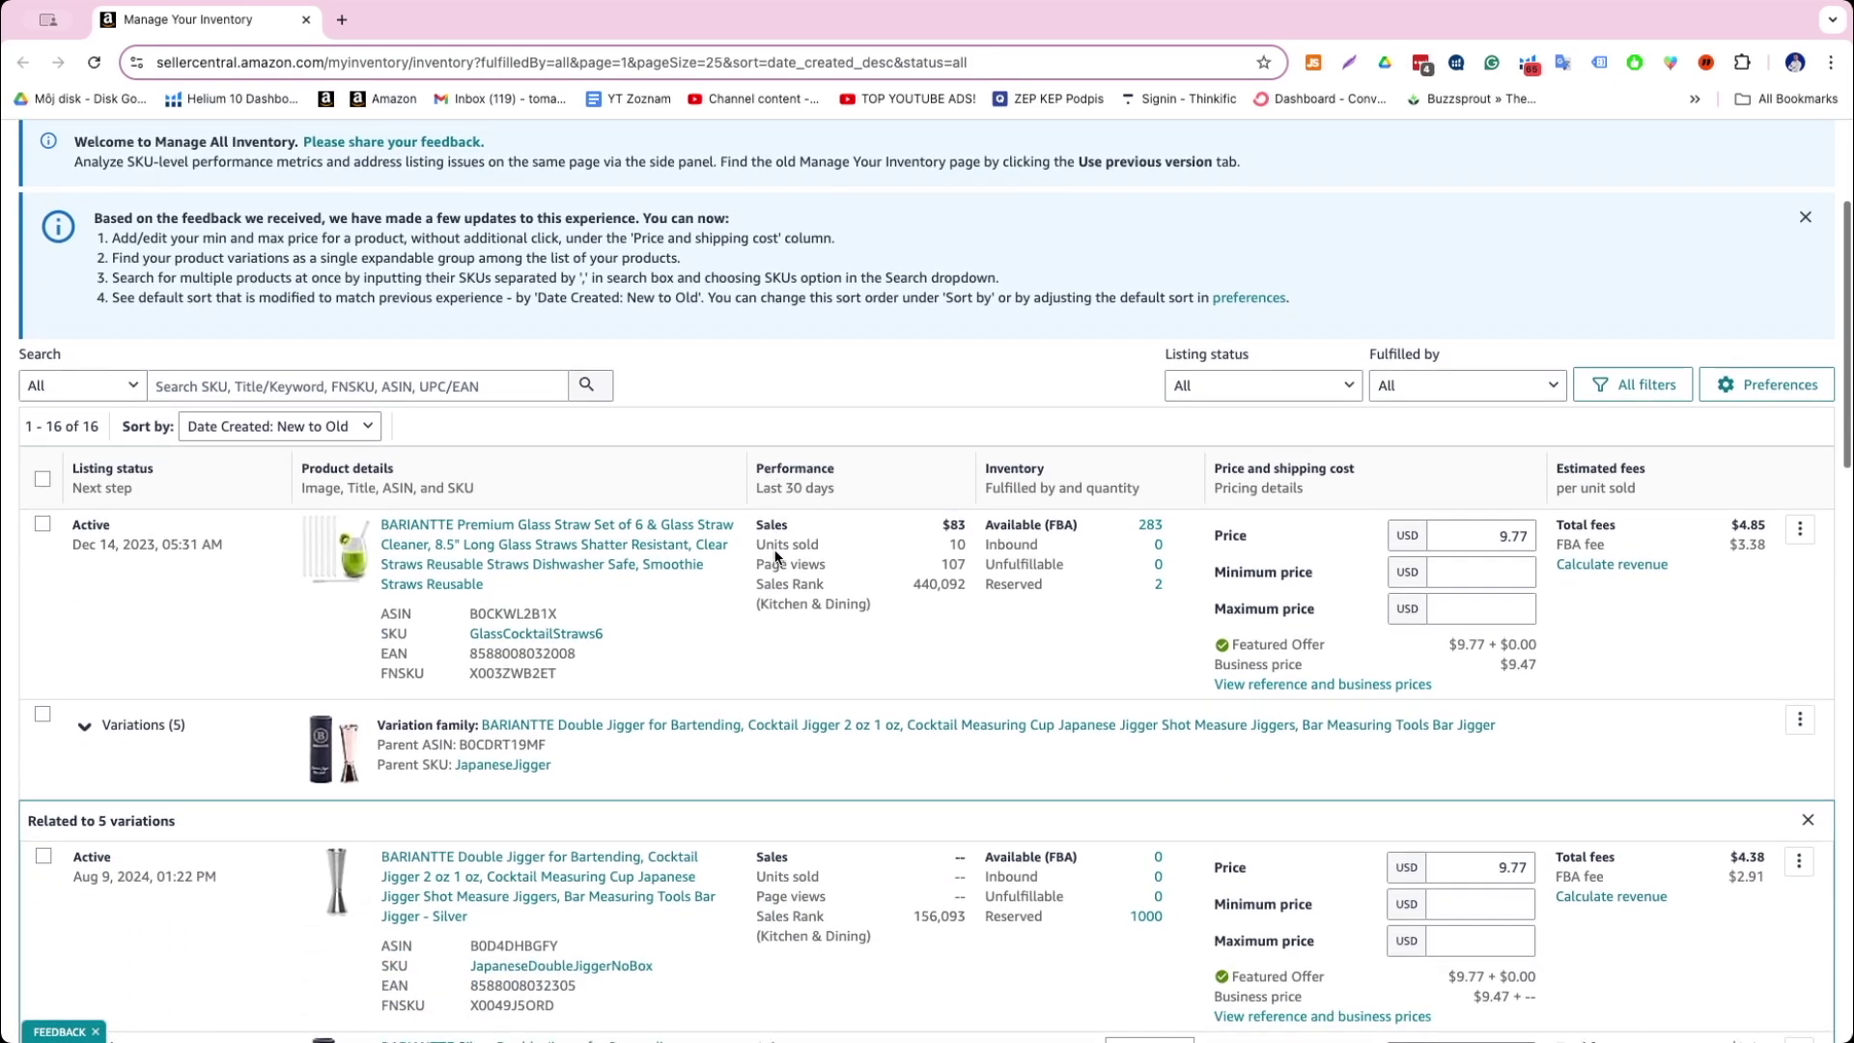
scroll(772, 557, up, 3)
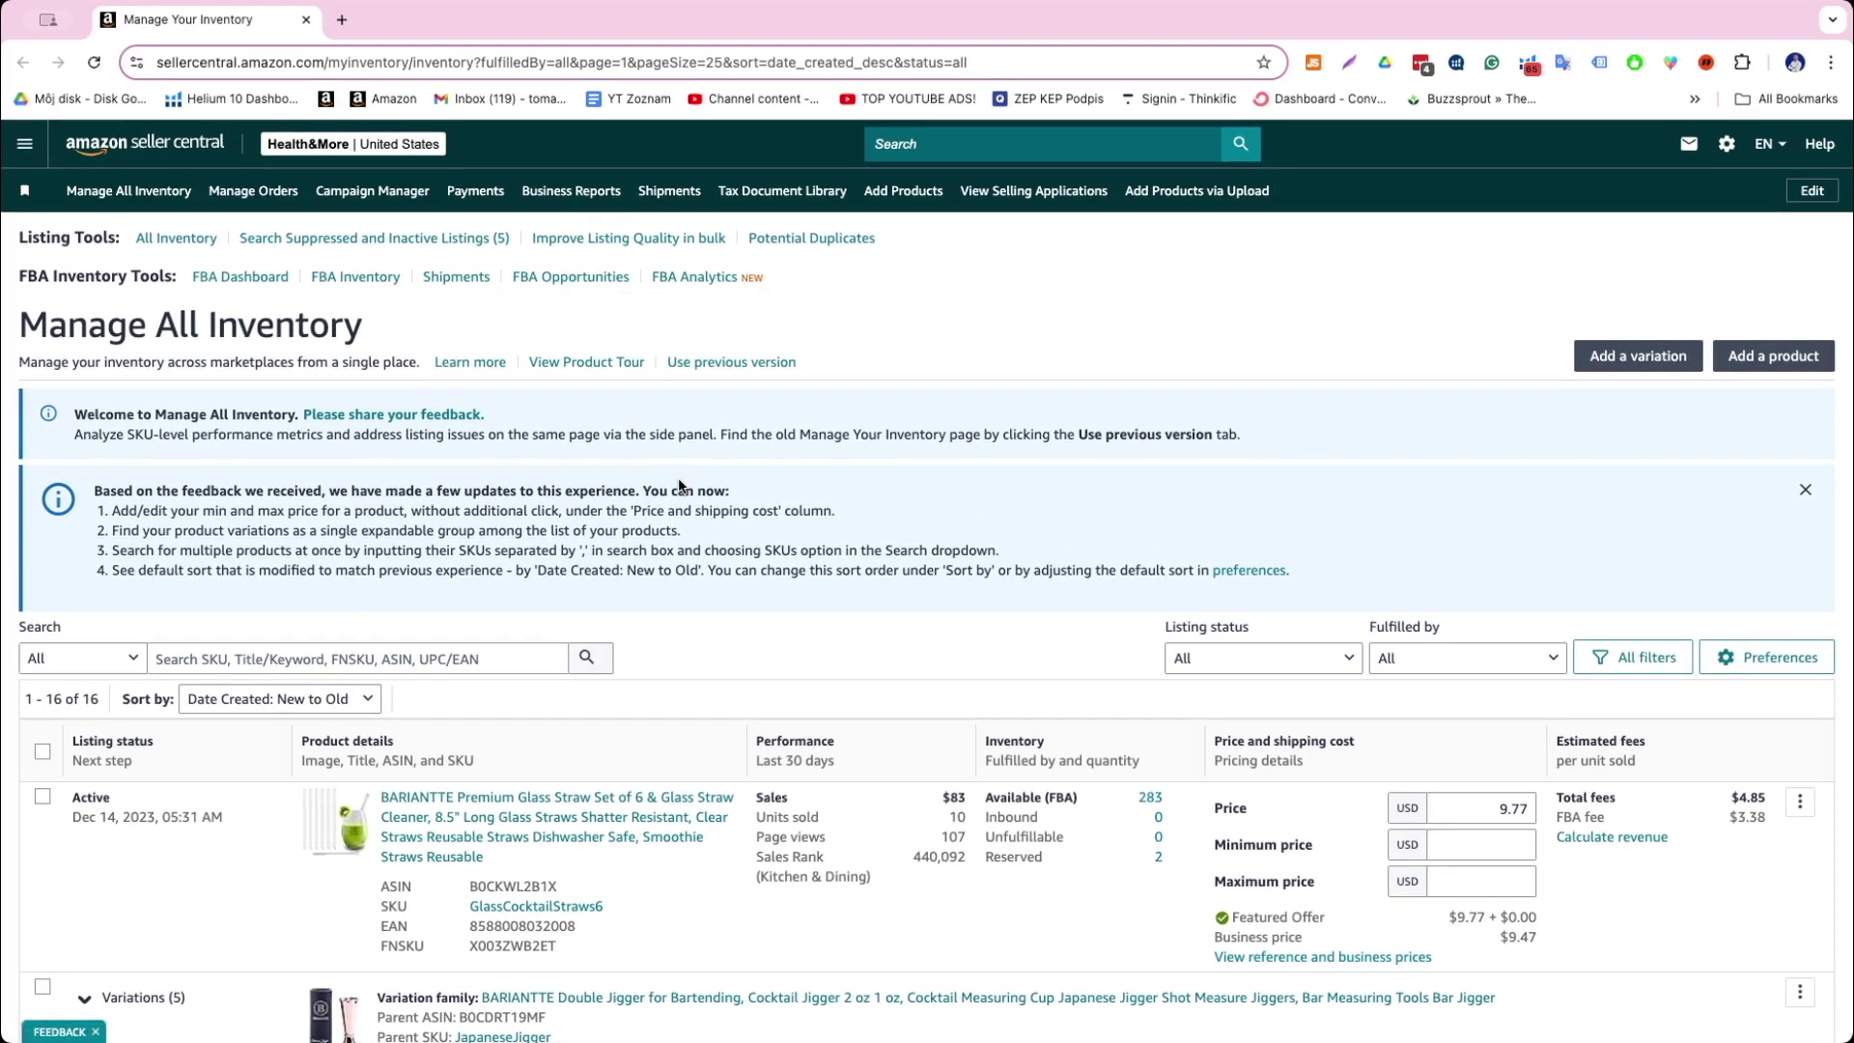
scroll(401, 543, down, 1)
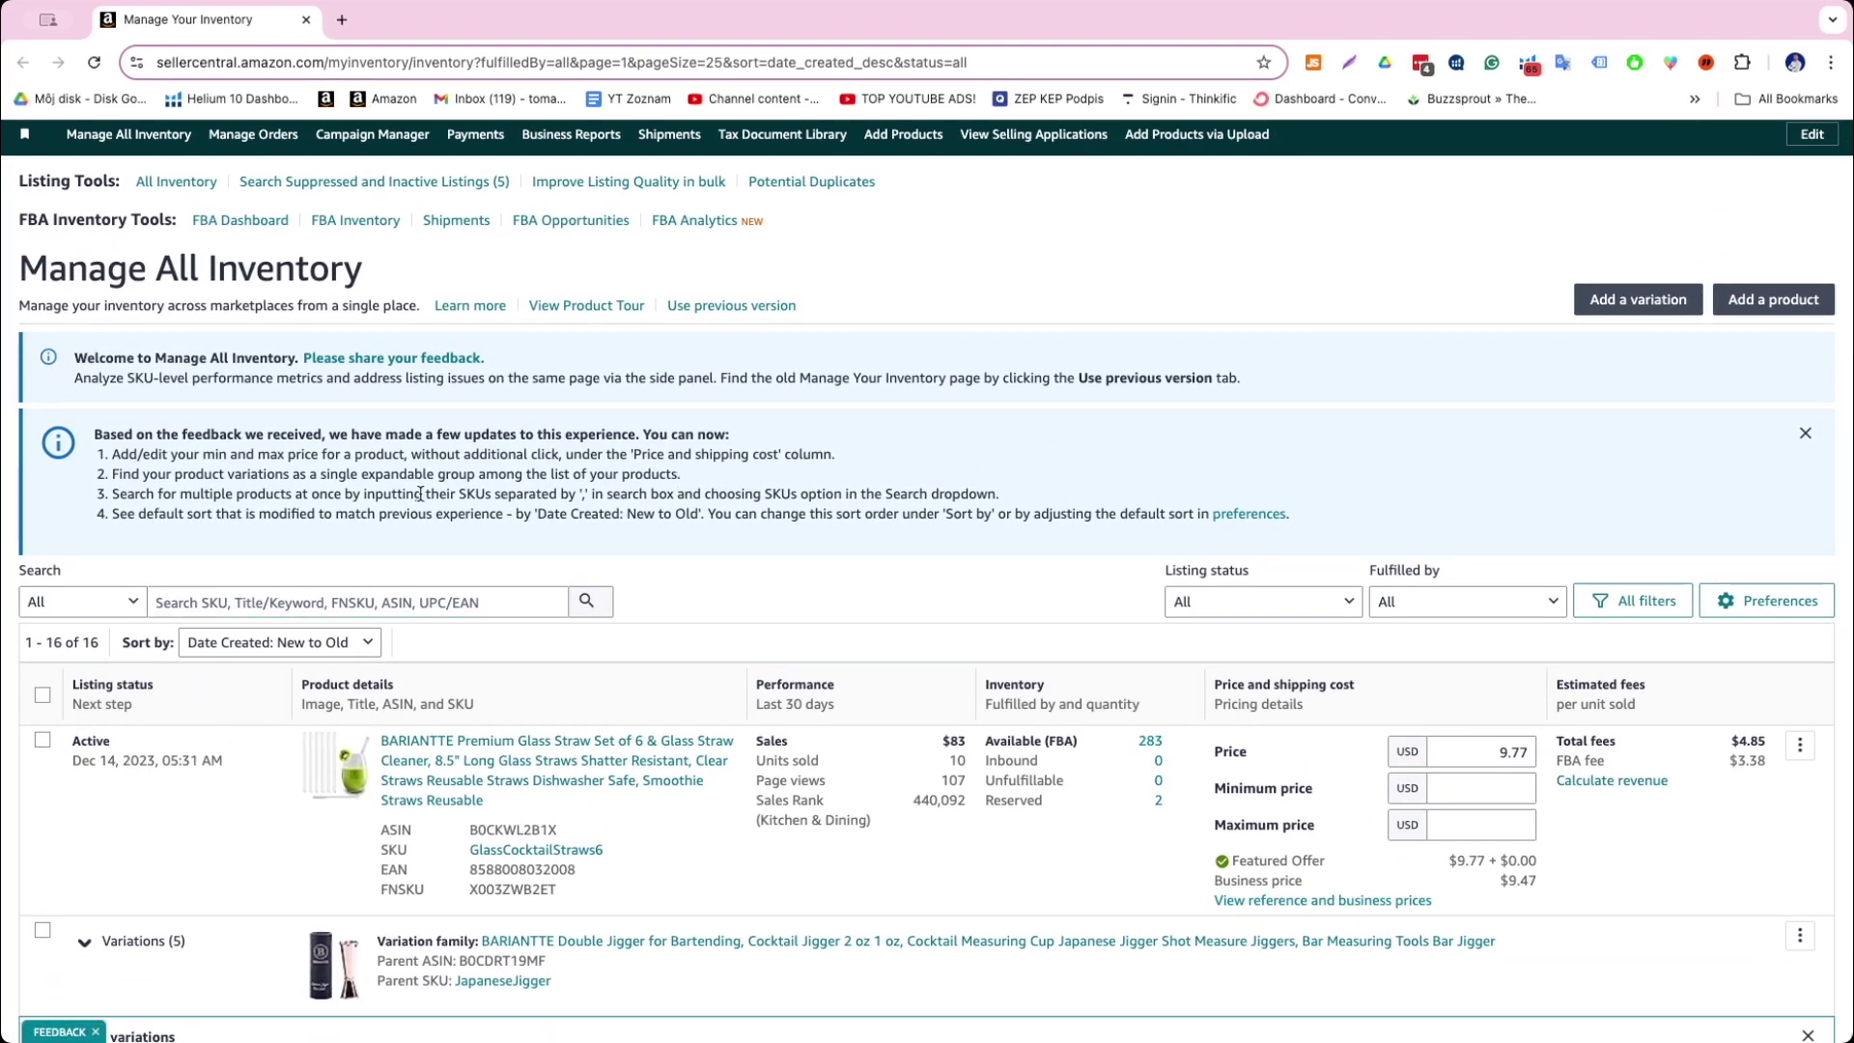
scroll(423, 493, down, 1)
scroll(423, 494, down, 4)
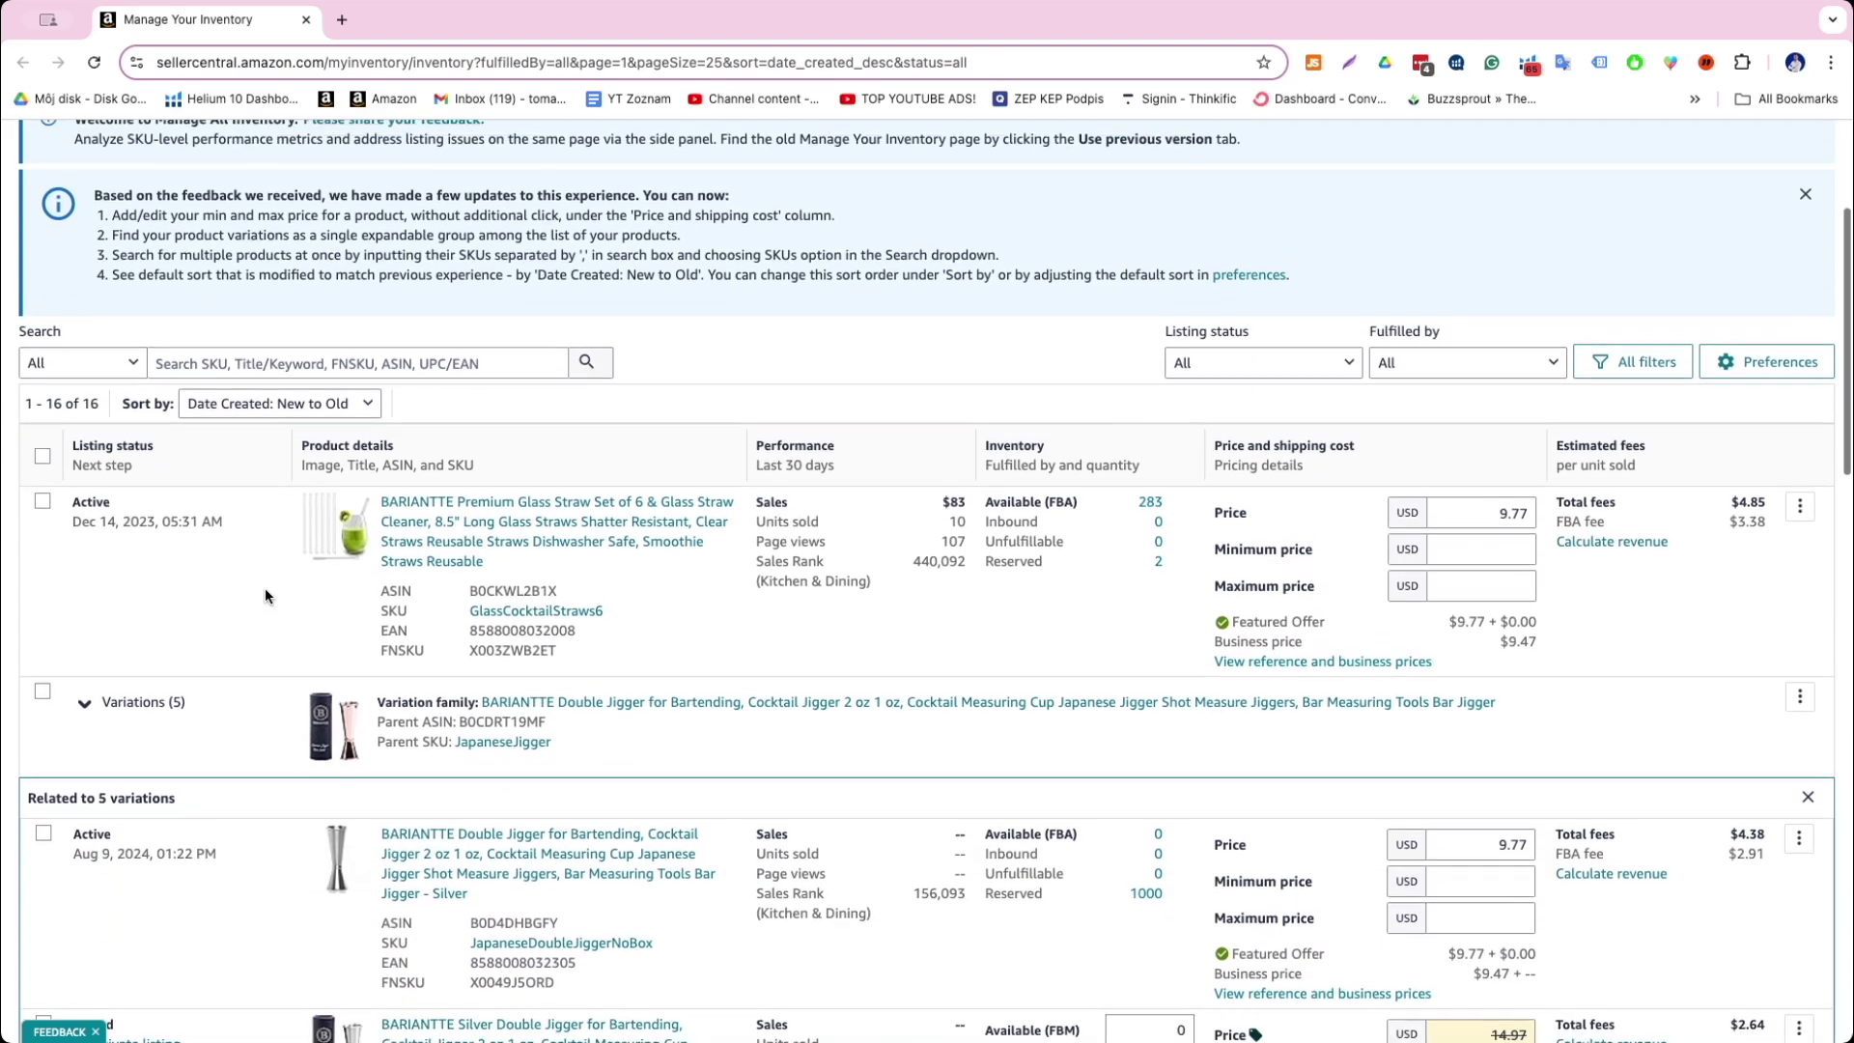
Collapse the JapaneseJigger variation family, reopening it once to view its child listings and leaving it collapsed
click(82, 596)
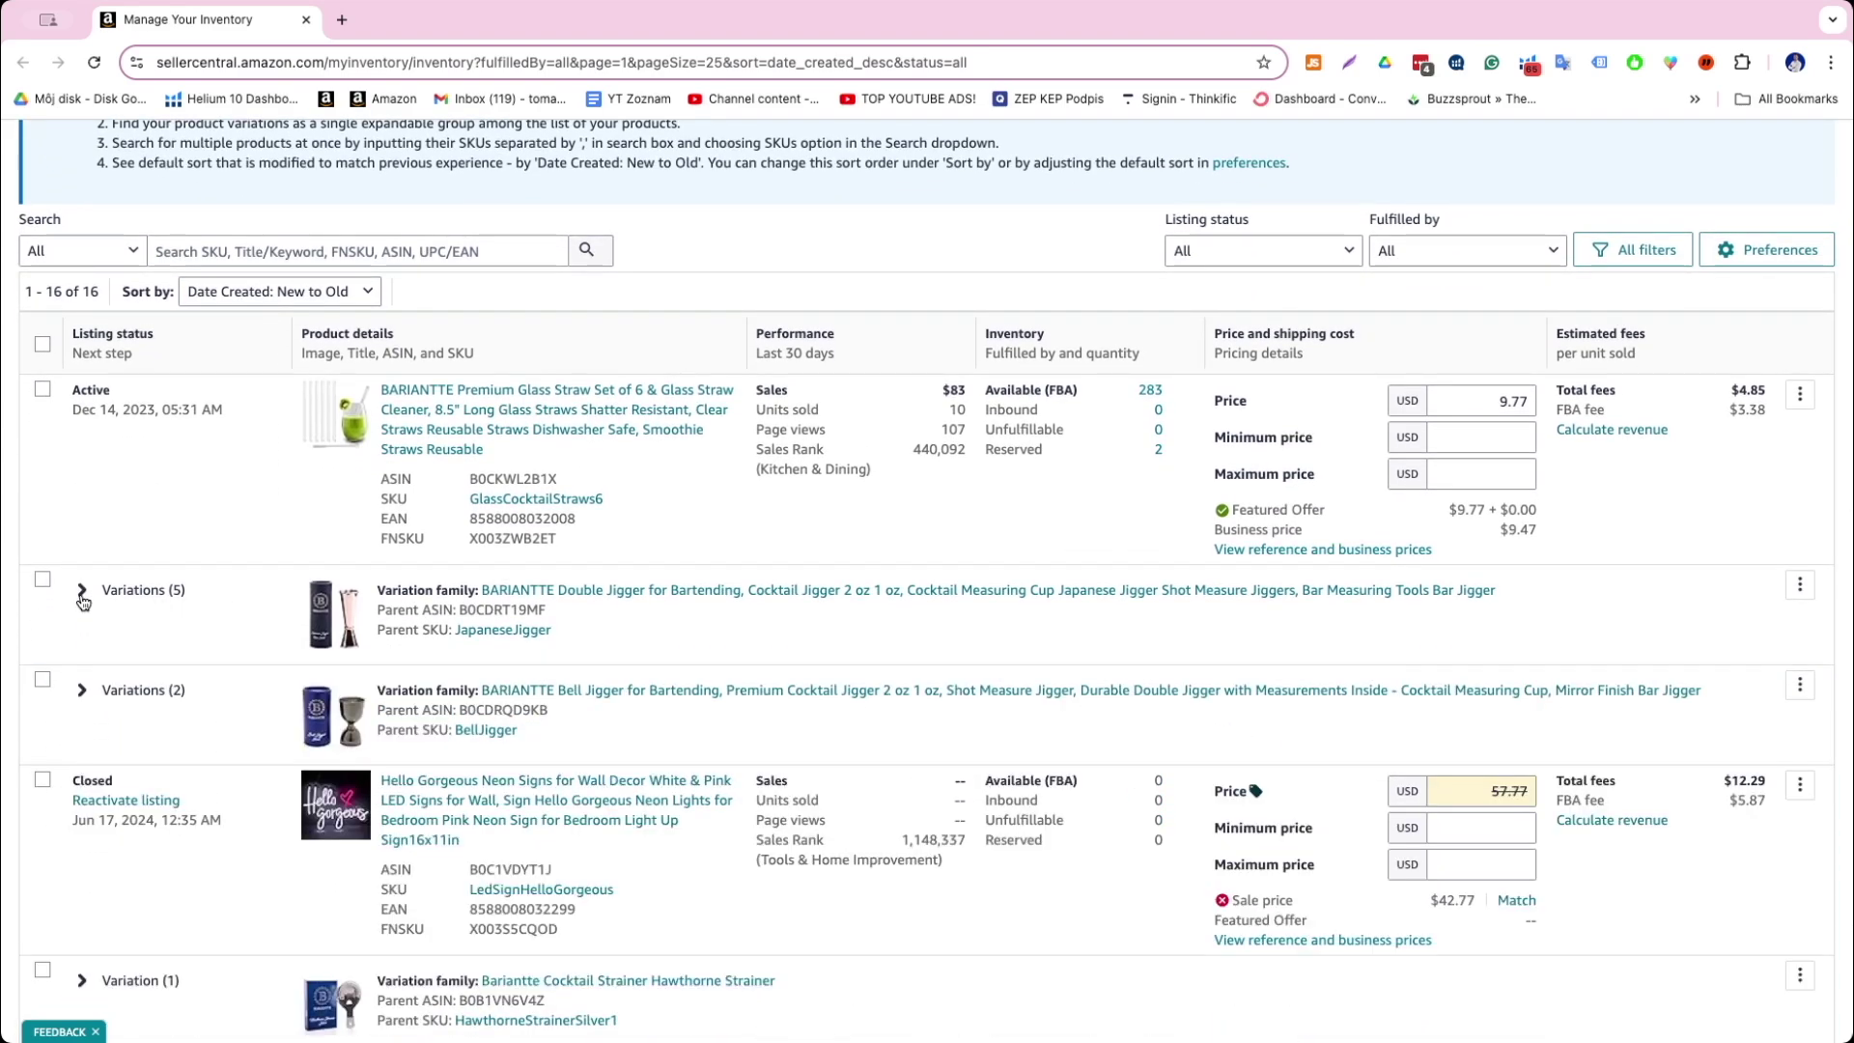
click(82, 596)
scroll(215, 773, down, 1)
scroll(211, 777, up, 2)
scroll(202, 768, up, 1)
click(82, 706)
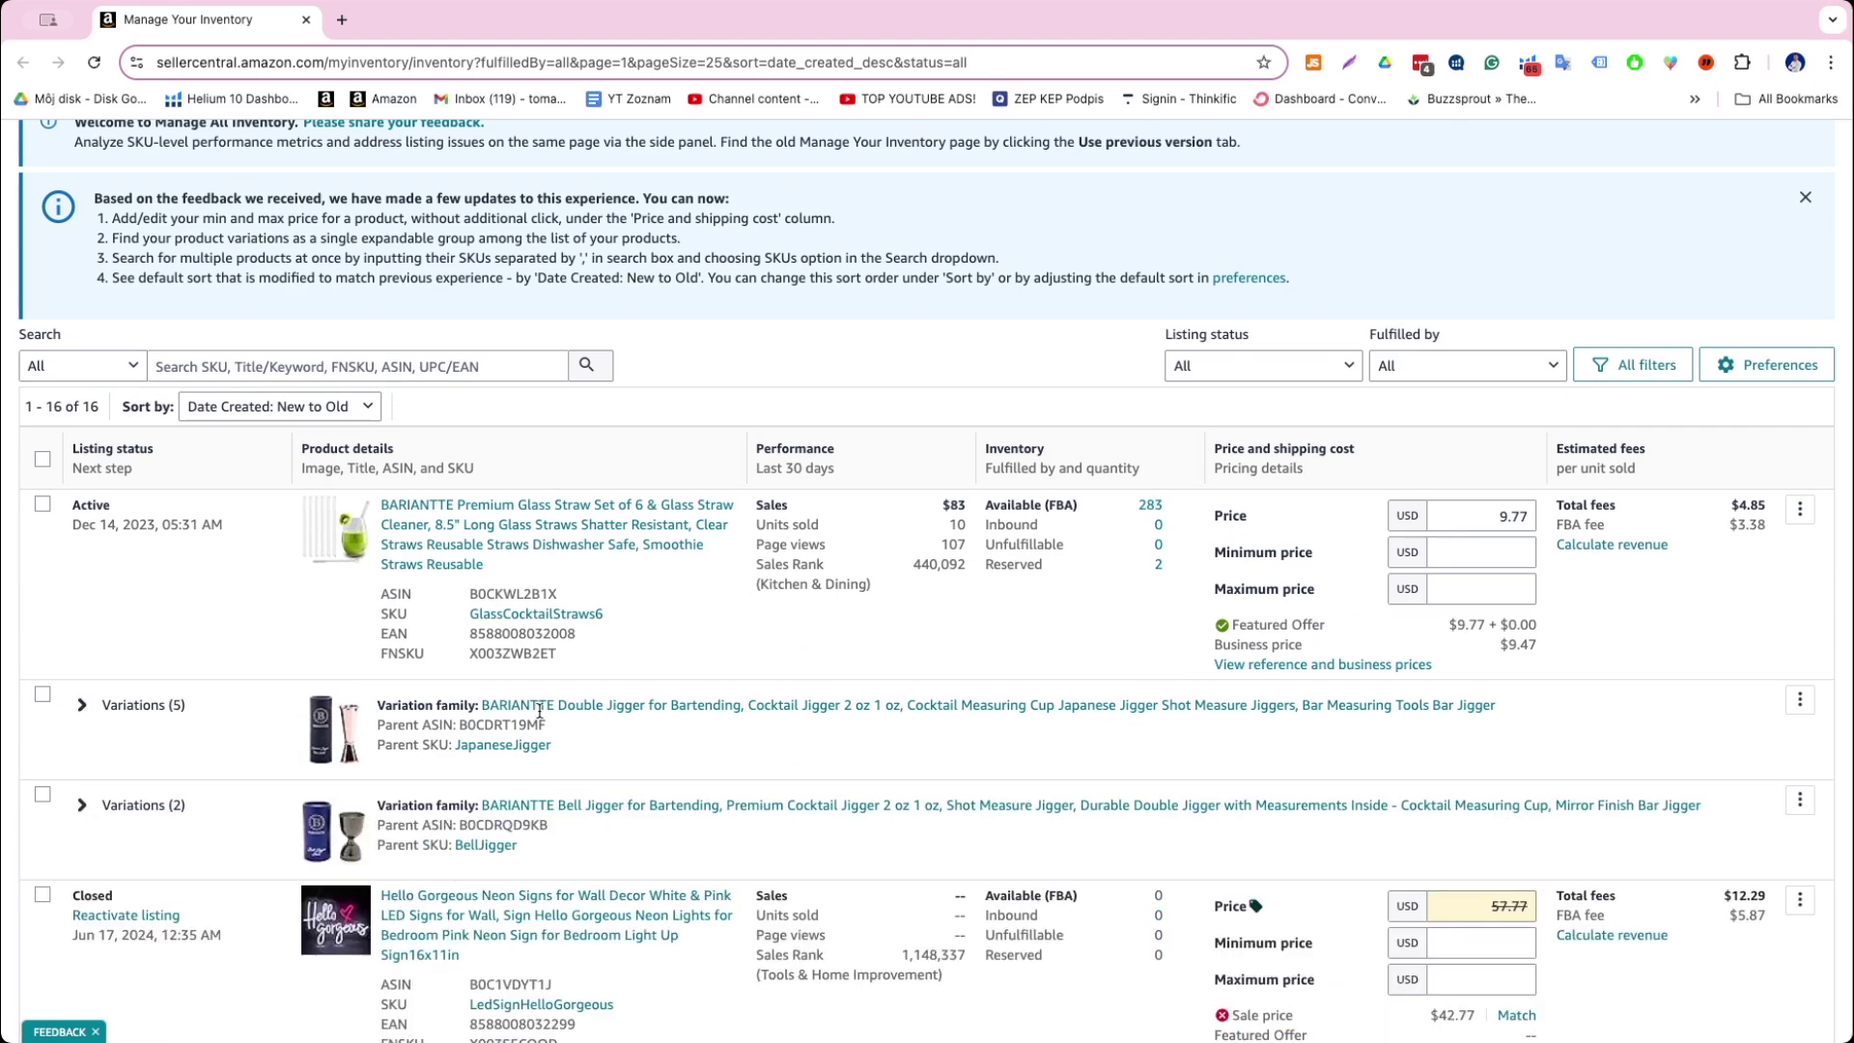
Review the inventory quantities in the product list and expand the JapaneseJigger variation family to inspect its child listings
scroll(152, 792, down, 1)
scroll(153, 792, up, 1)
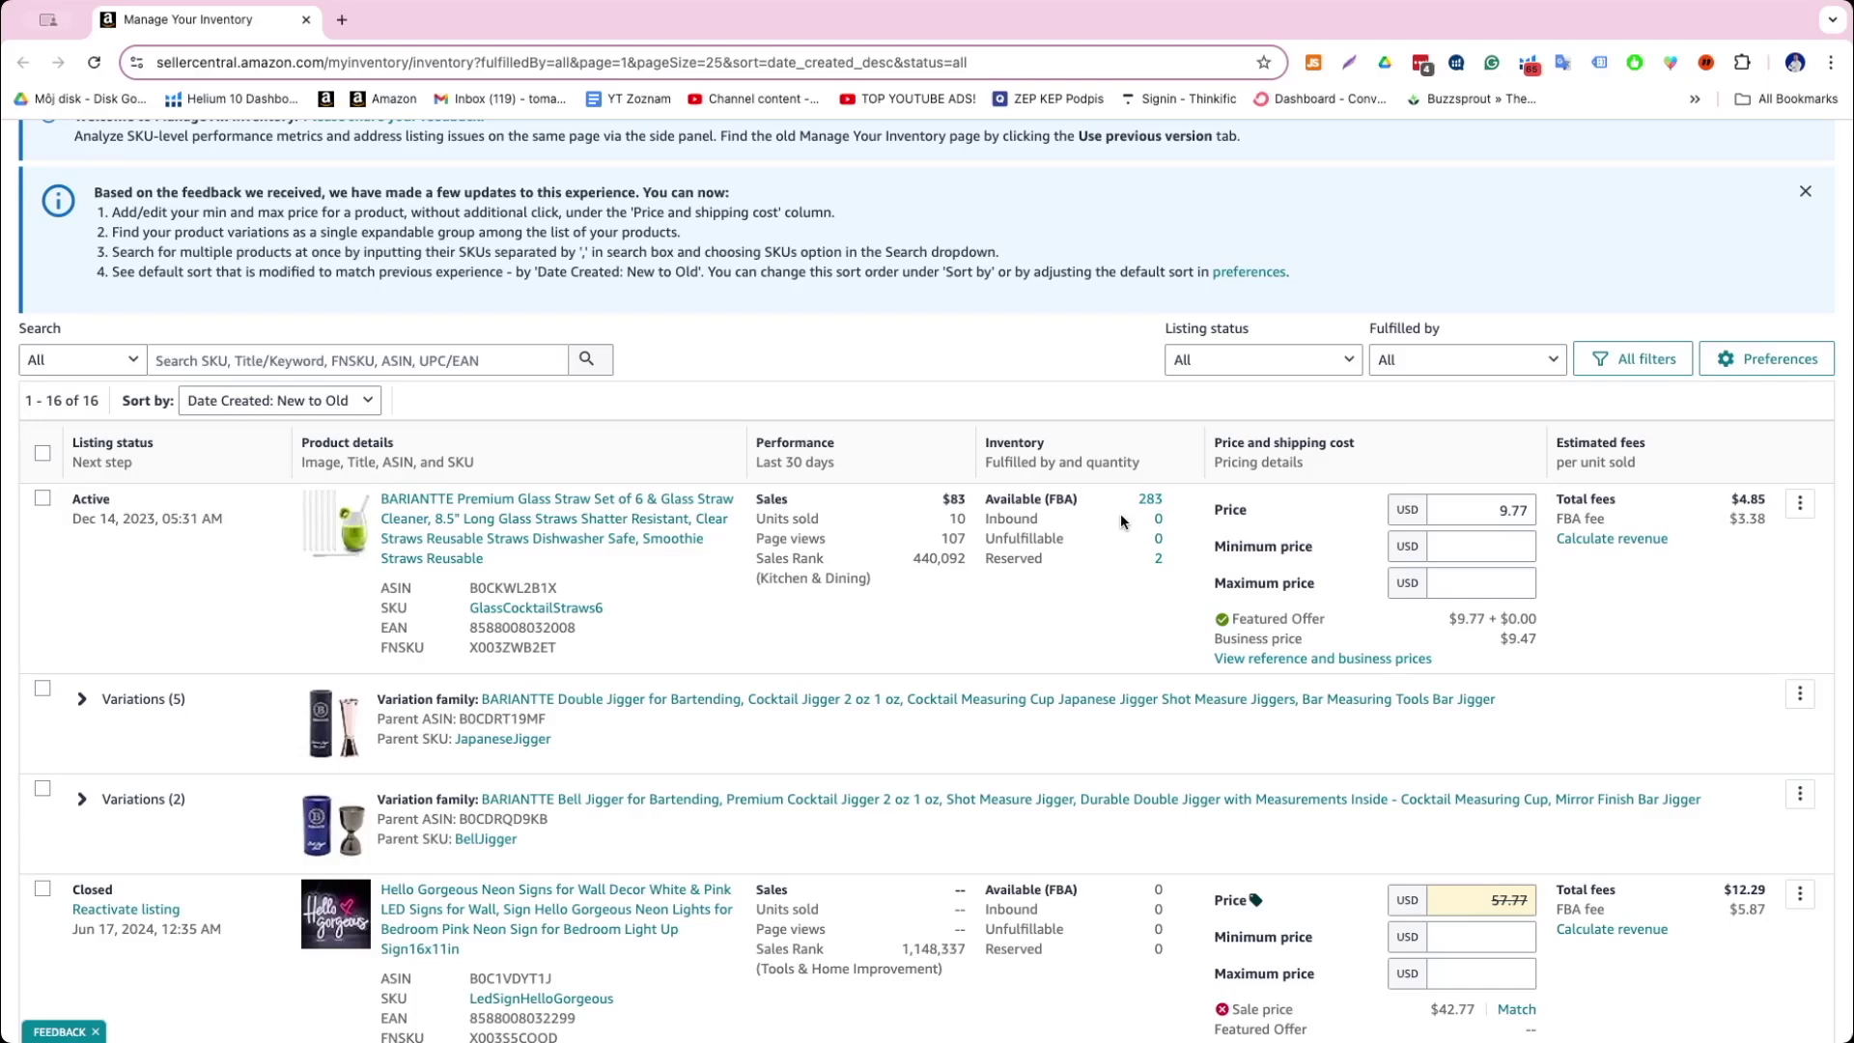
scroll(1101, 526, up, 3)
scroll(1010, 525, down, 2)
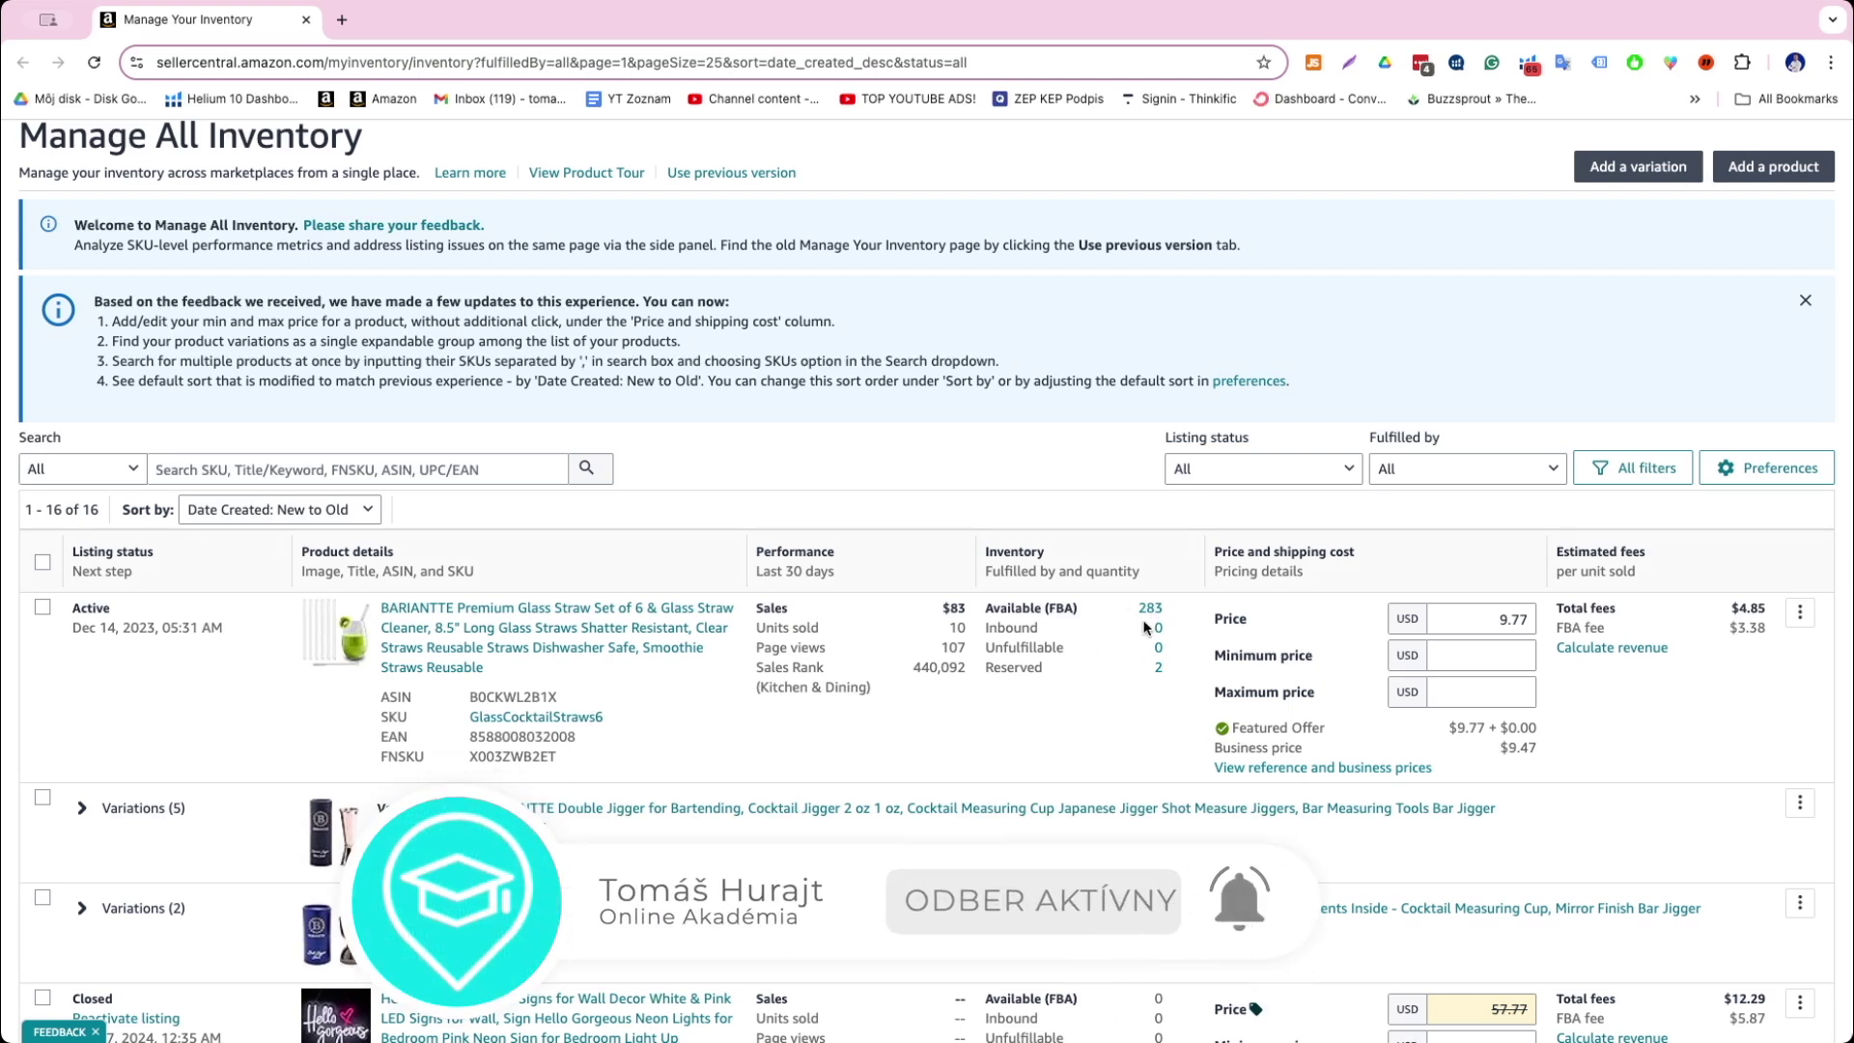
scroll(1051, 768, down, 5)
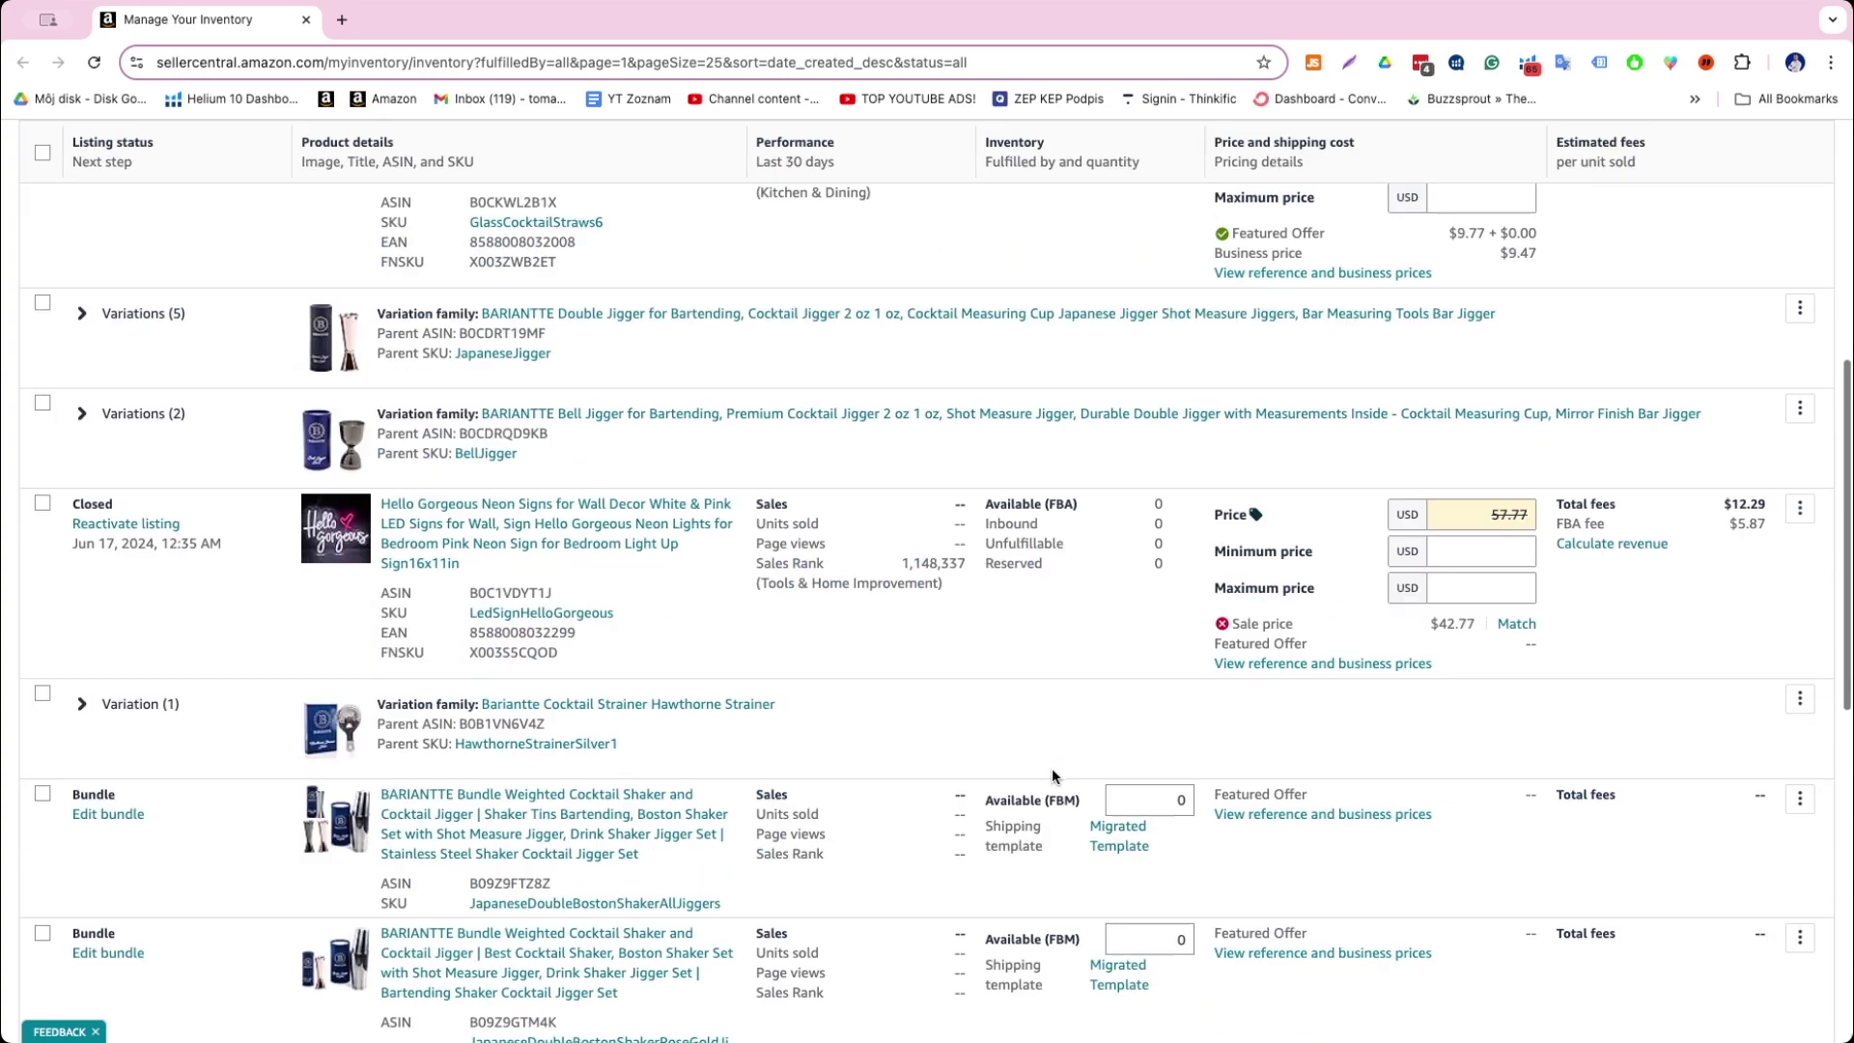
scroll(1052, 768, up, 2)
click(84, 517)
scroll(1226, 560, down, 2)
scroll(1122, 492, up, 1)
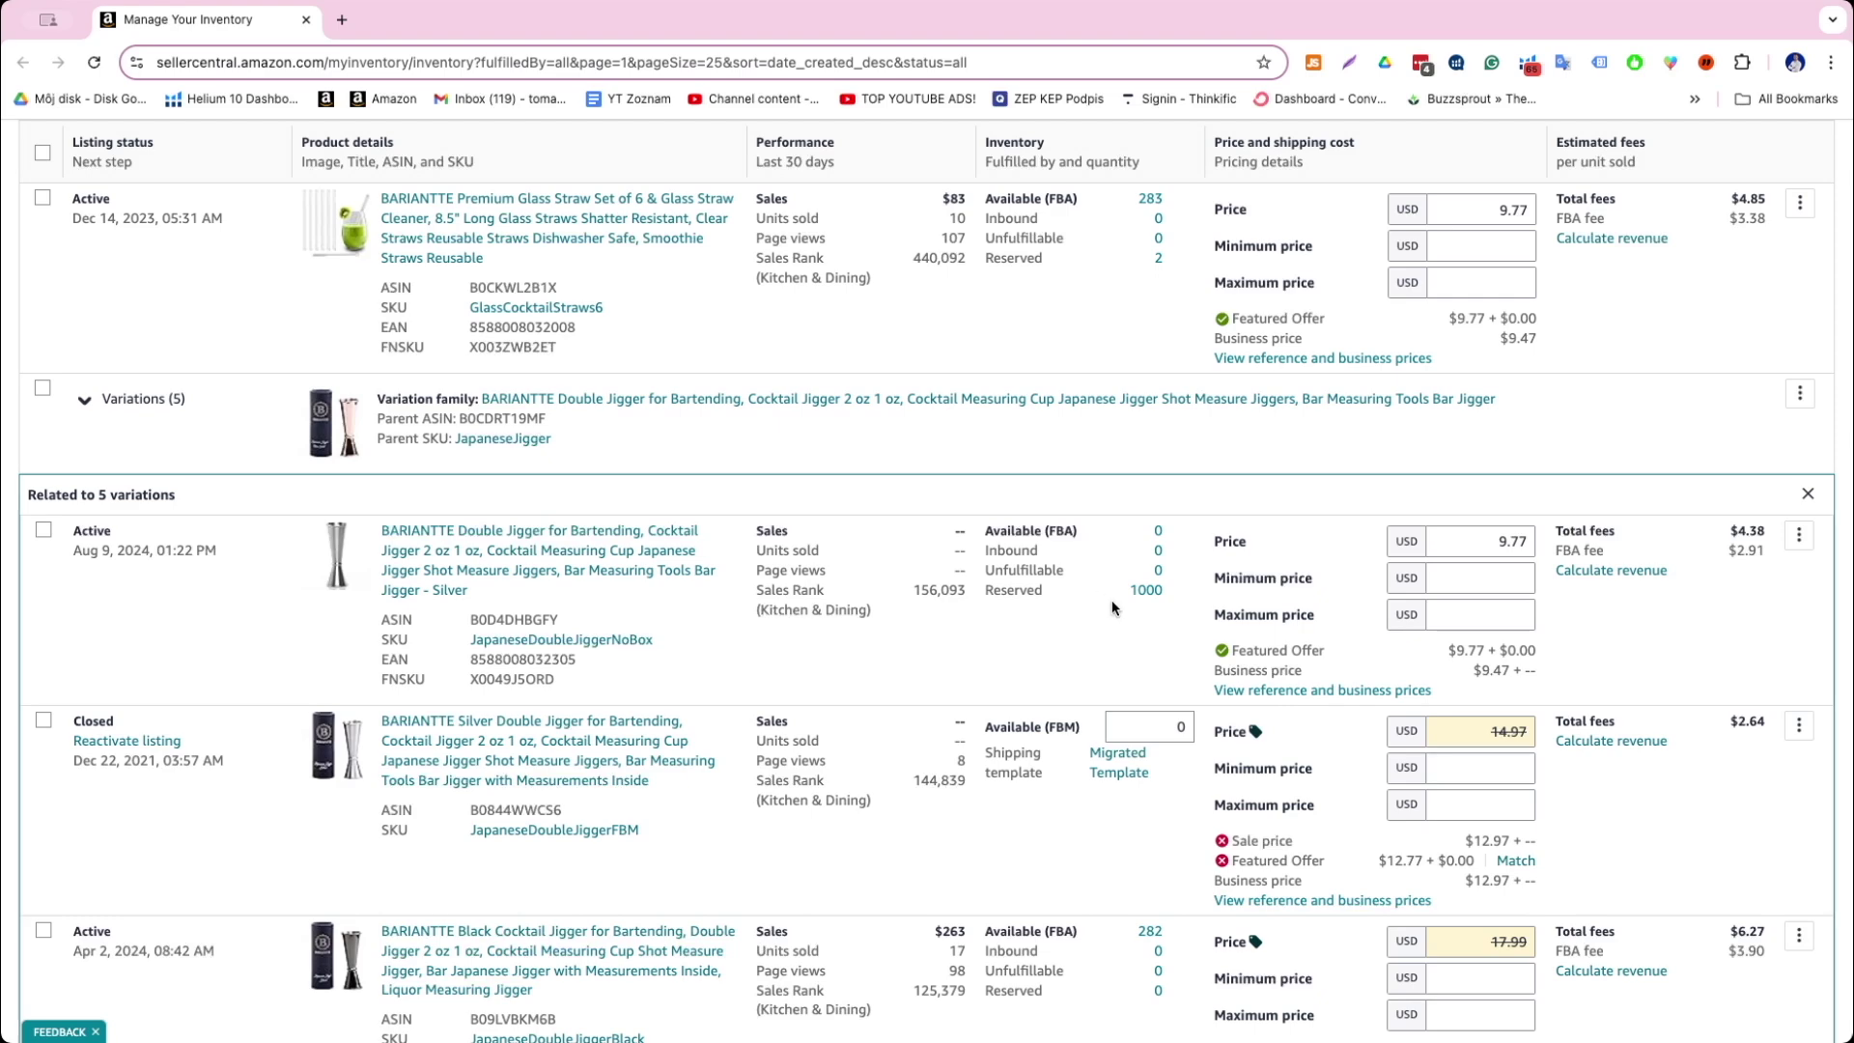
scroll(1114, 600, down, 1)
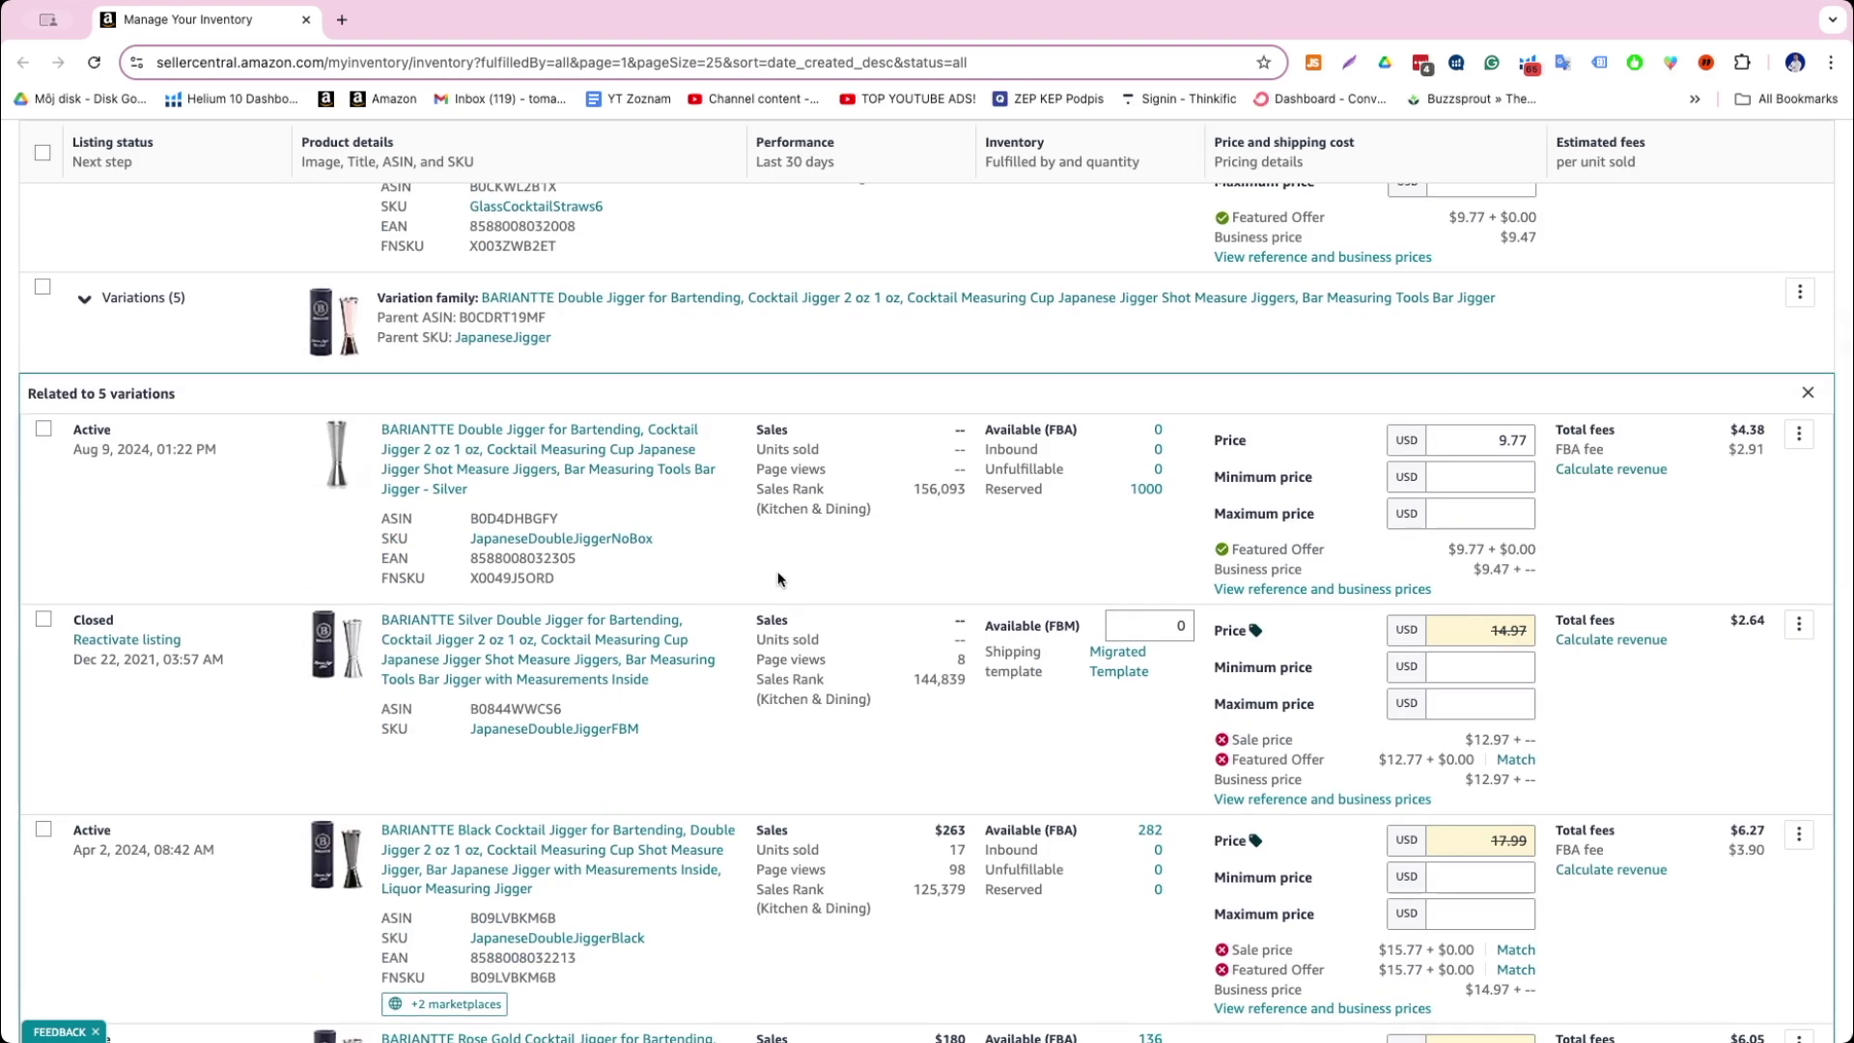
scroll(981, 555, up, 1)
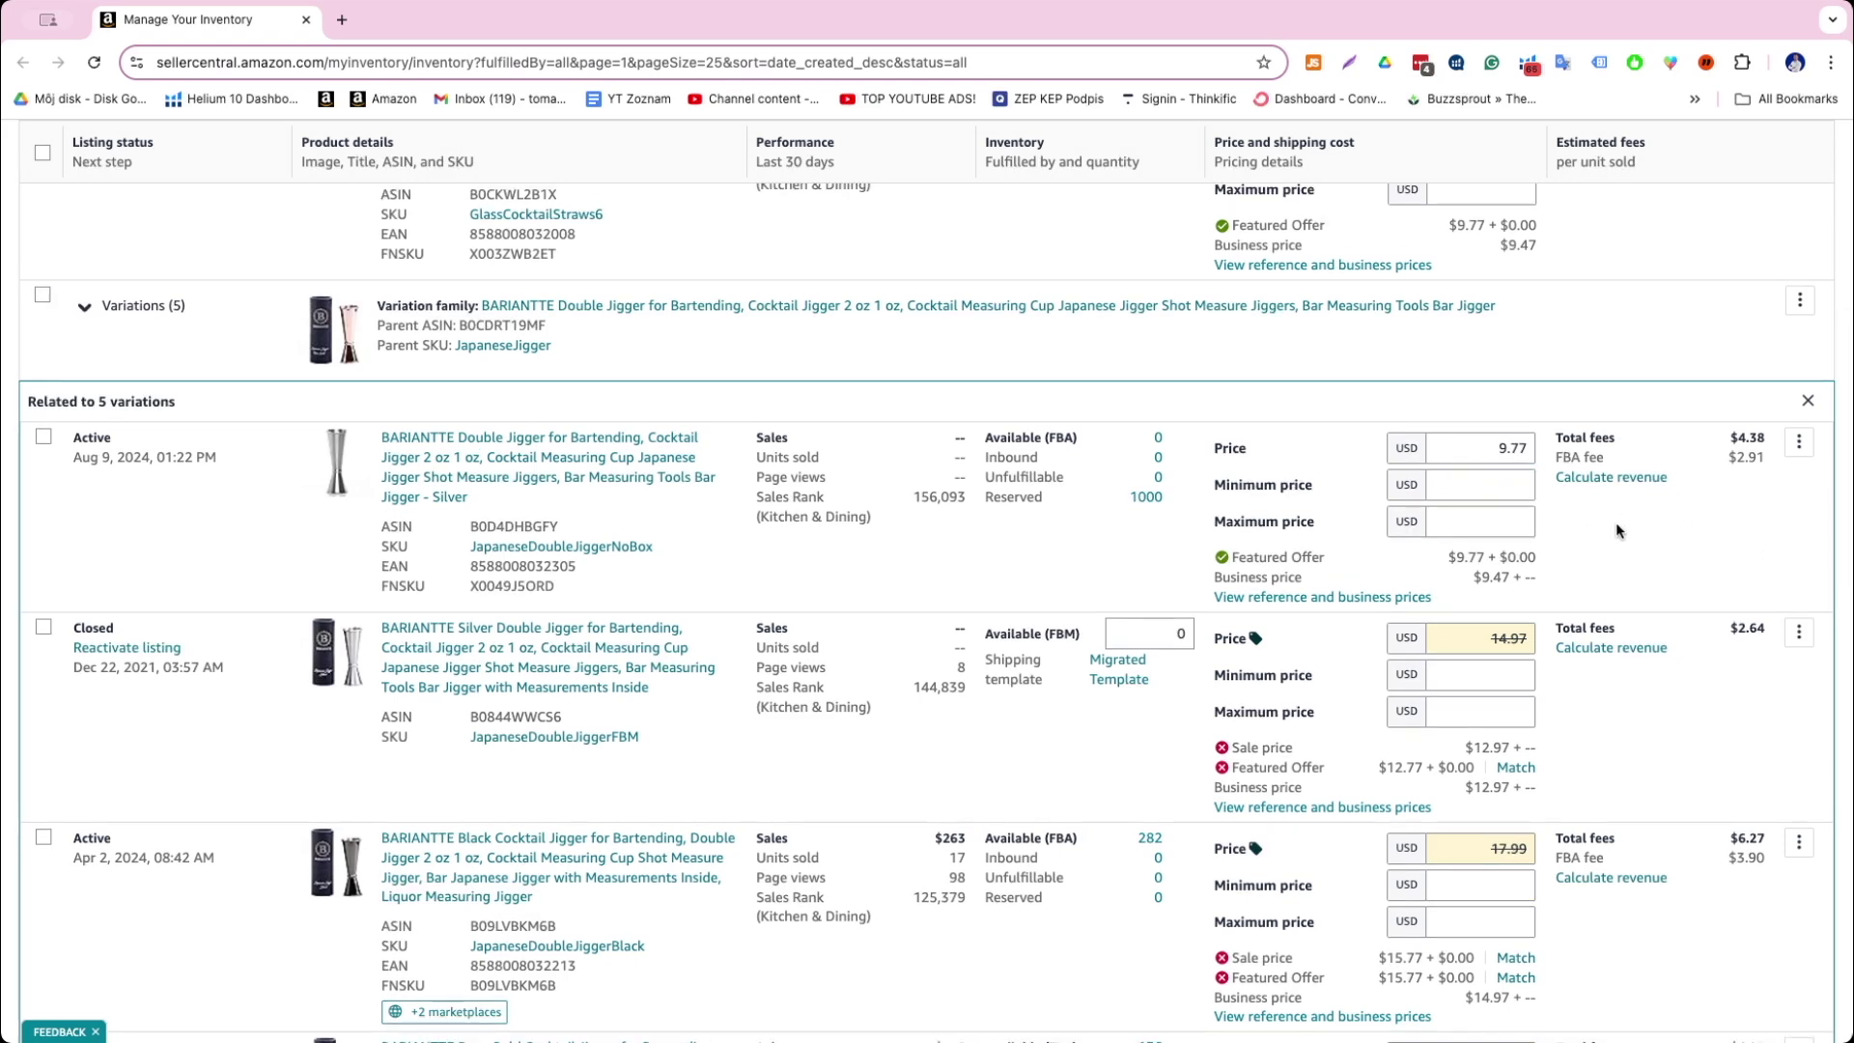
Check the minimum and maximum price fields of the JapaneseDoubleJiggerNoBox listing without entering values
click(1507, 520)
scroll(1507, 517, up, 1)
click(1503, 504)
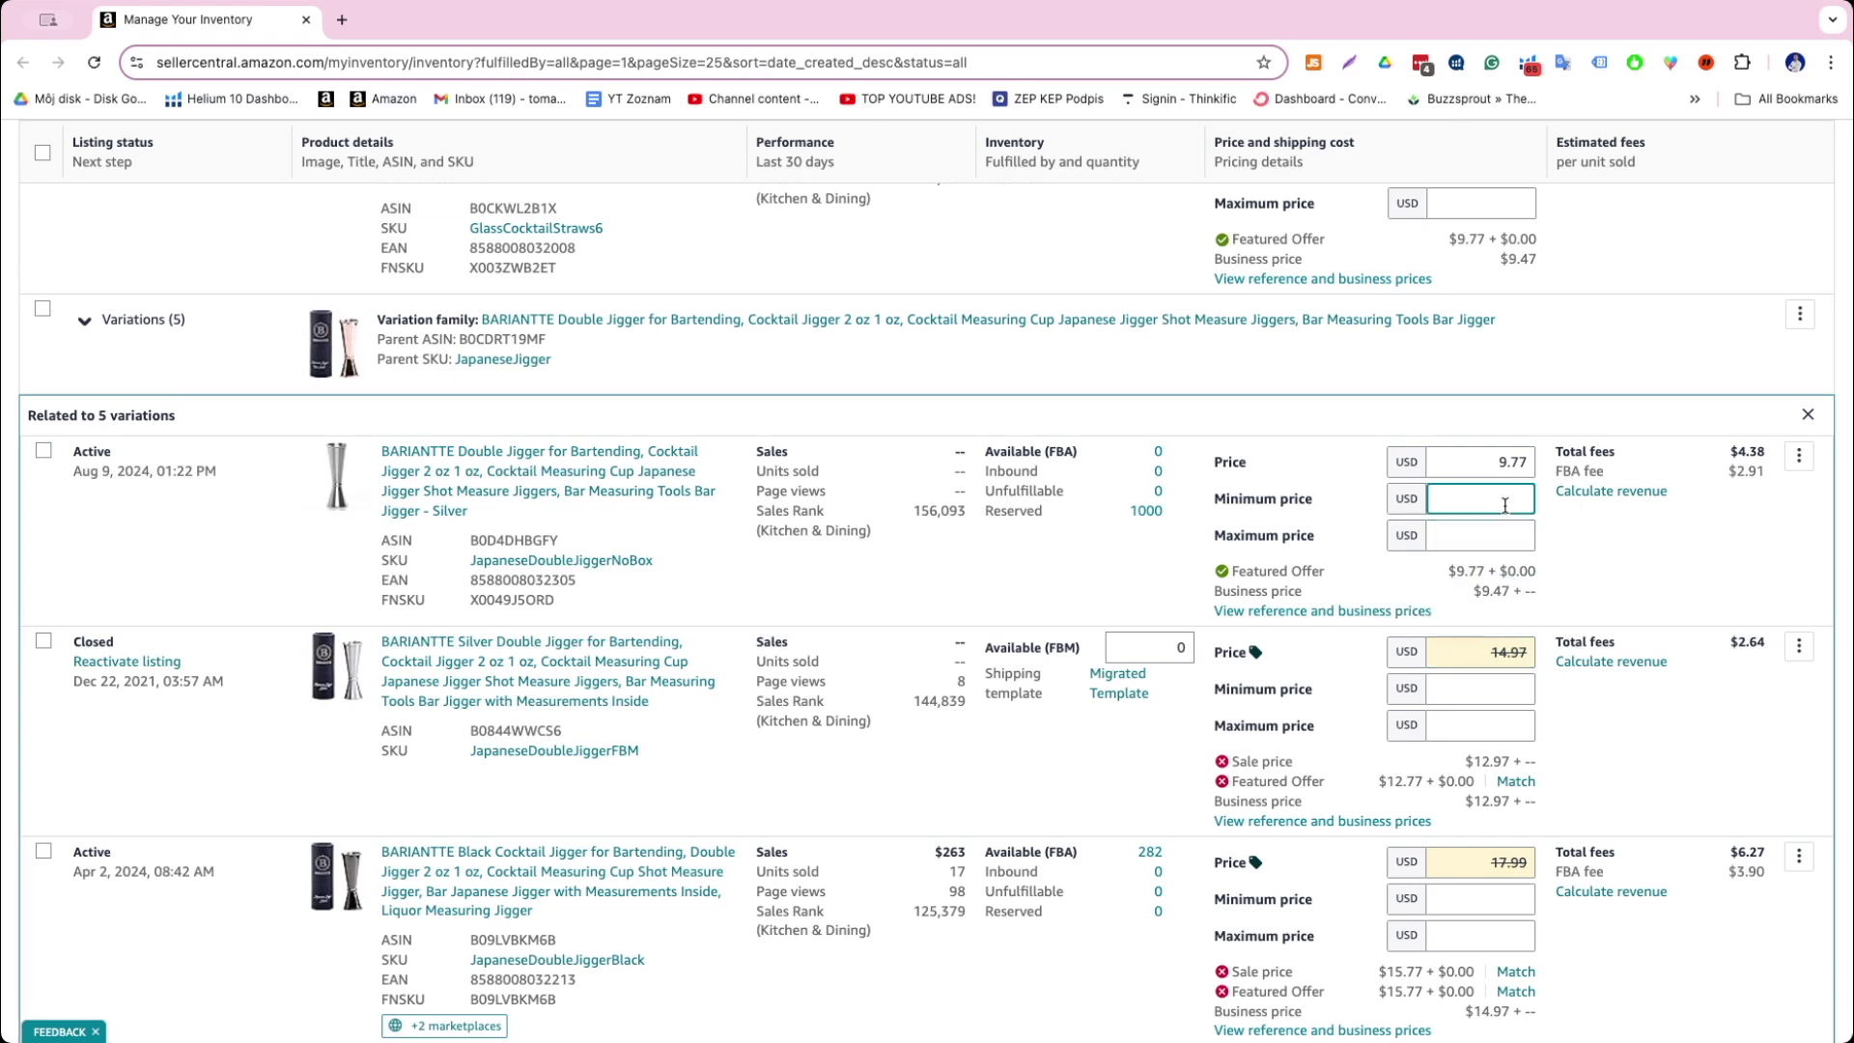
click(1507, 521)
click(1507, 504)
click(1487, 533)
scroll(1593, 565, down, 1)
scroll(1605, 577, down, 1)
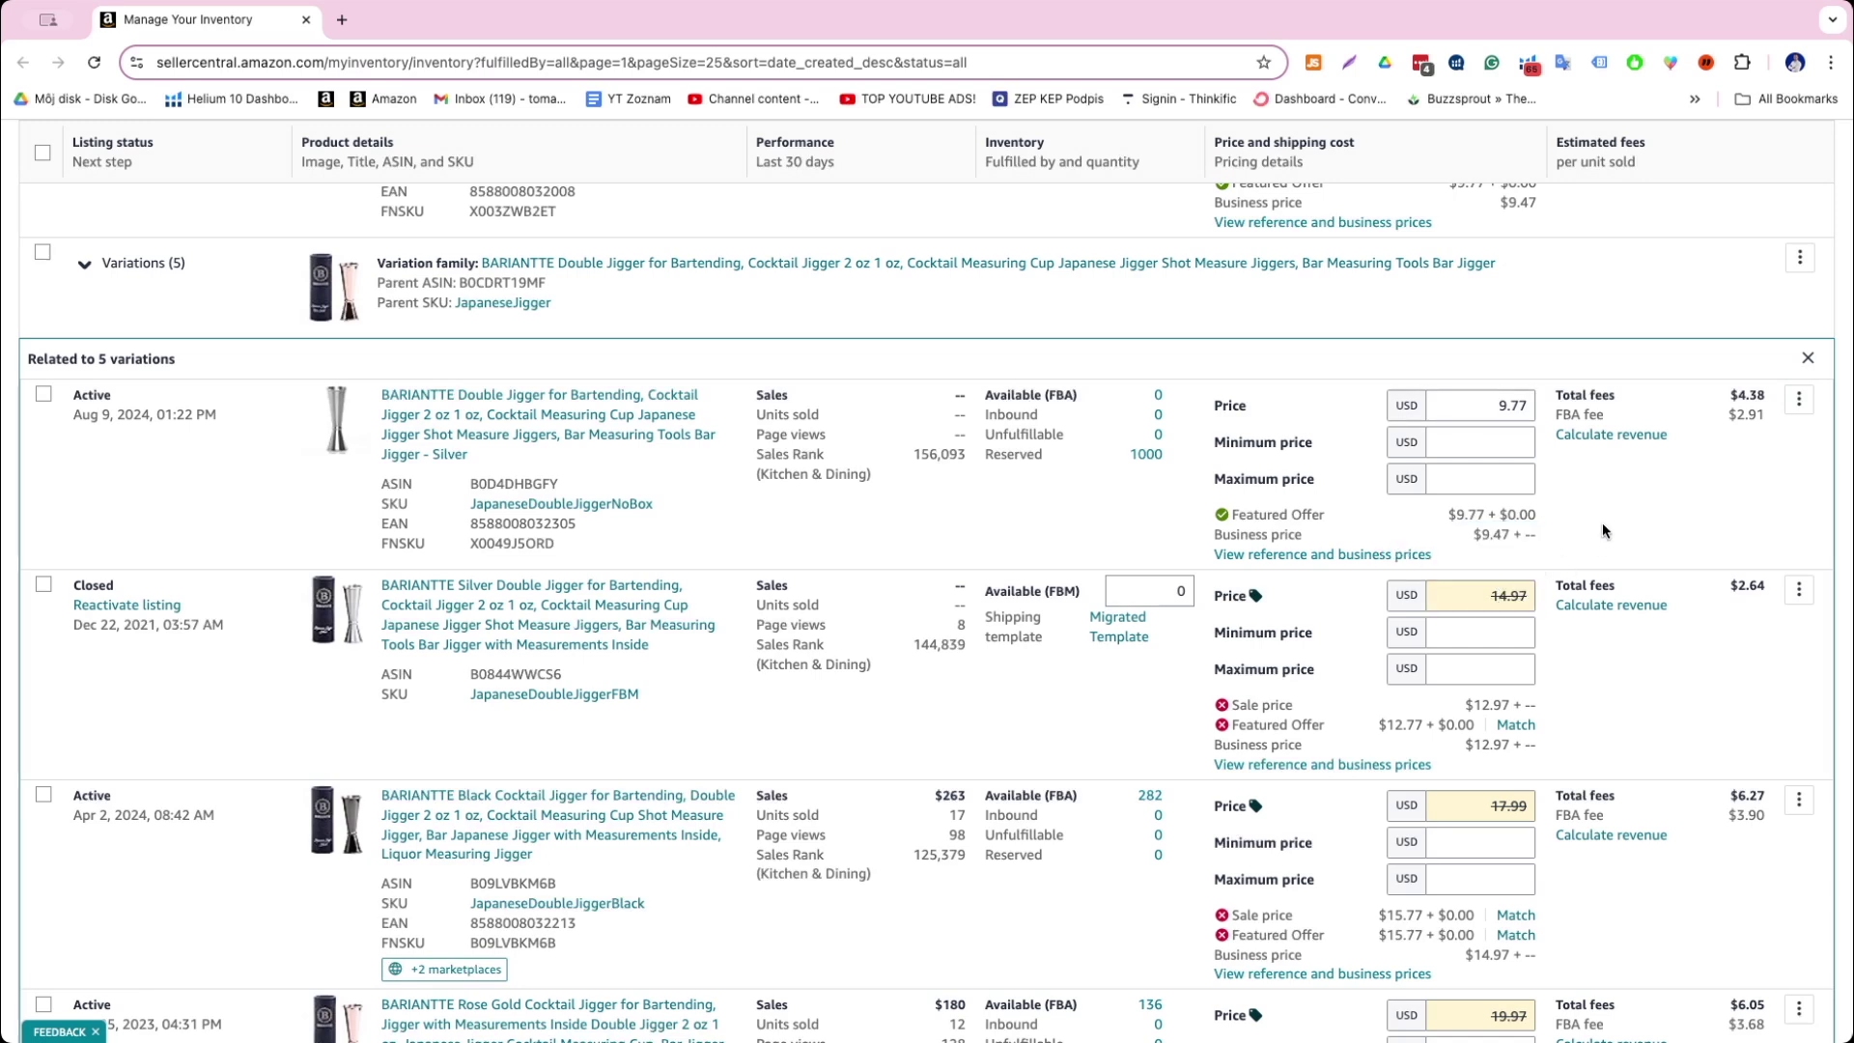
Examine the estimated total fees and FBA fee of the JapaneseDoubleJiggerNoBox listing
scroll(1603, 523, down, 1)
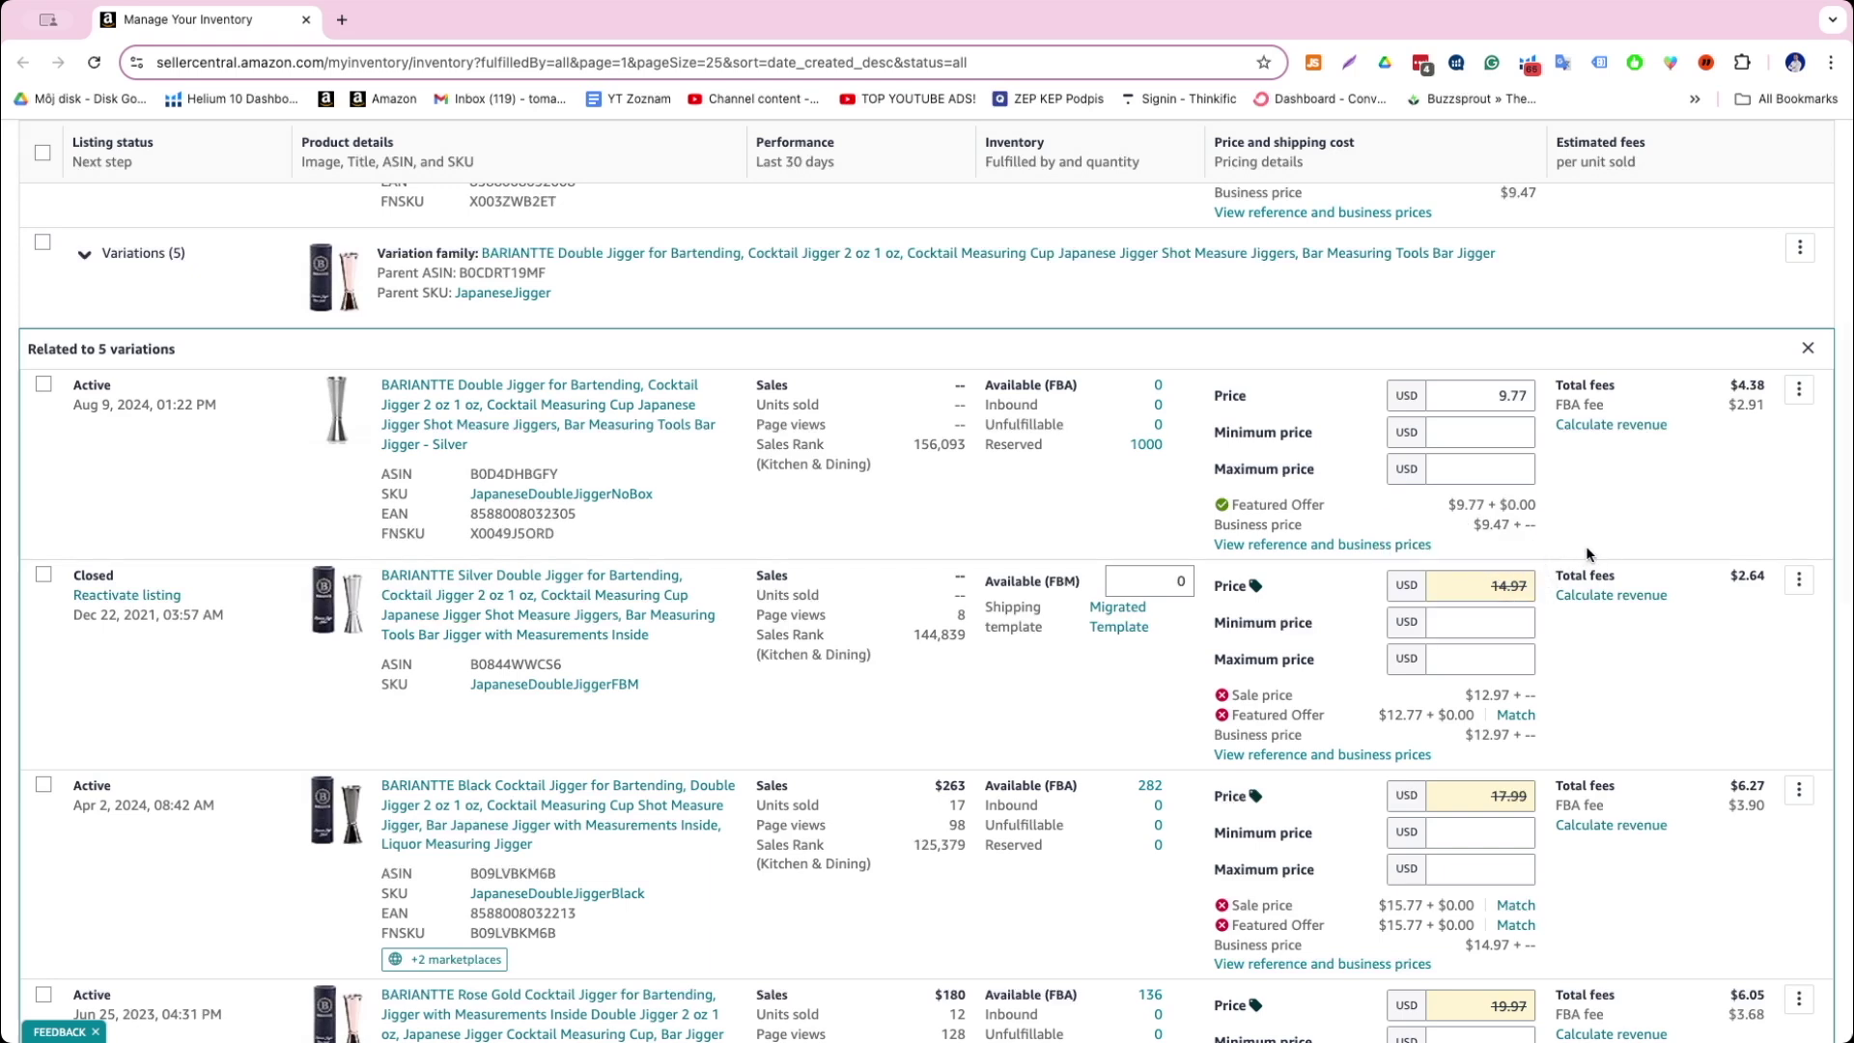
scroll(1802, 437, up, 1)
drag(1728, 416, 1764, 437)
click(1685, 504)
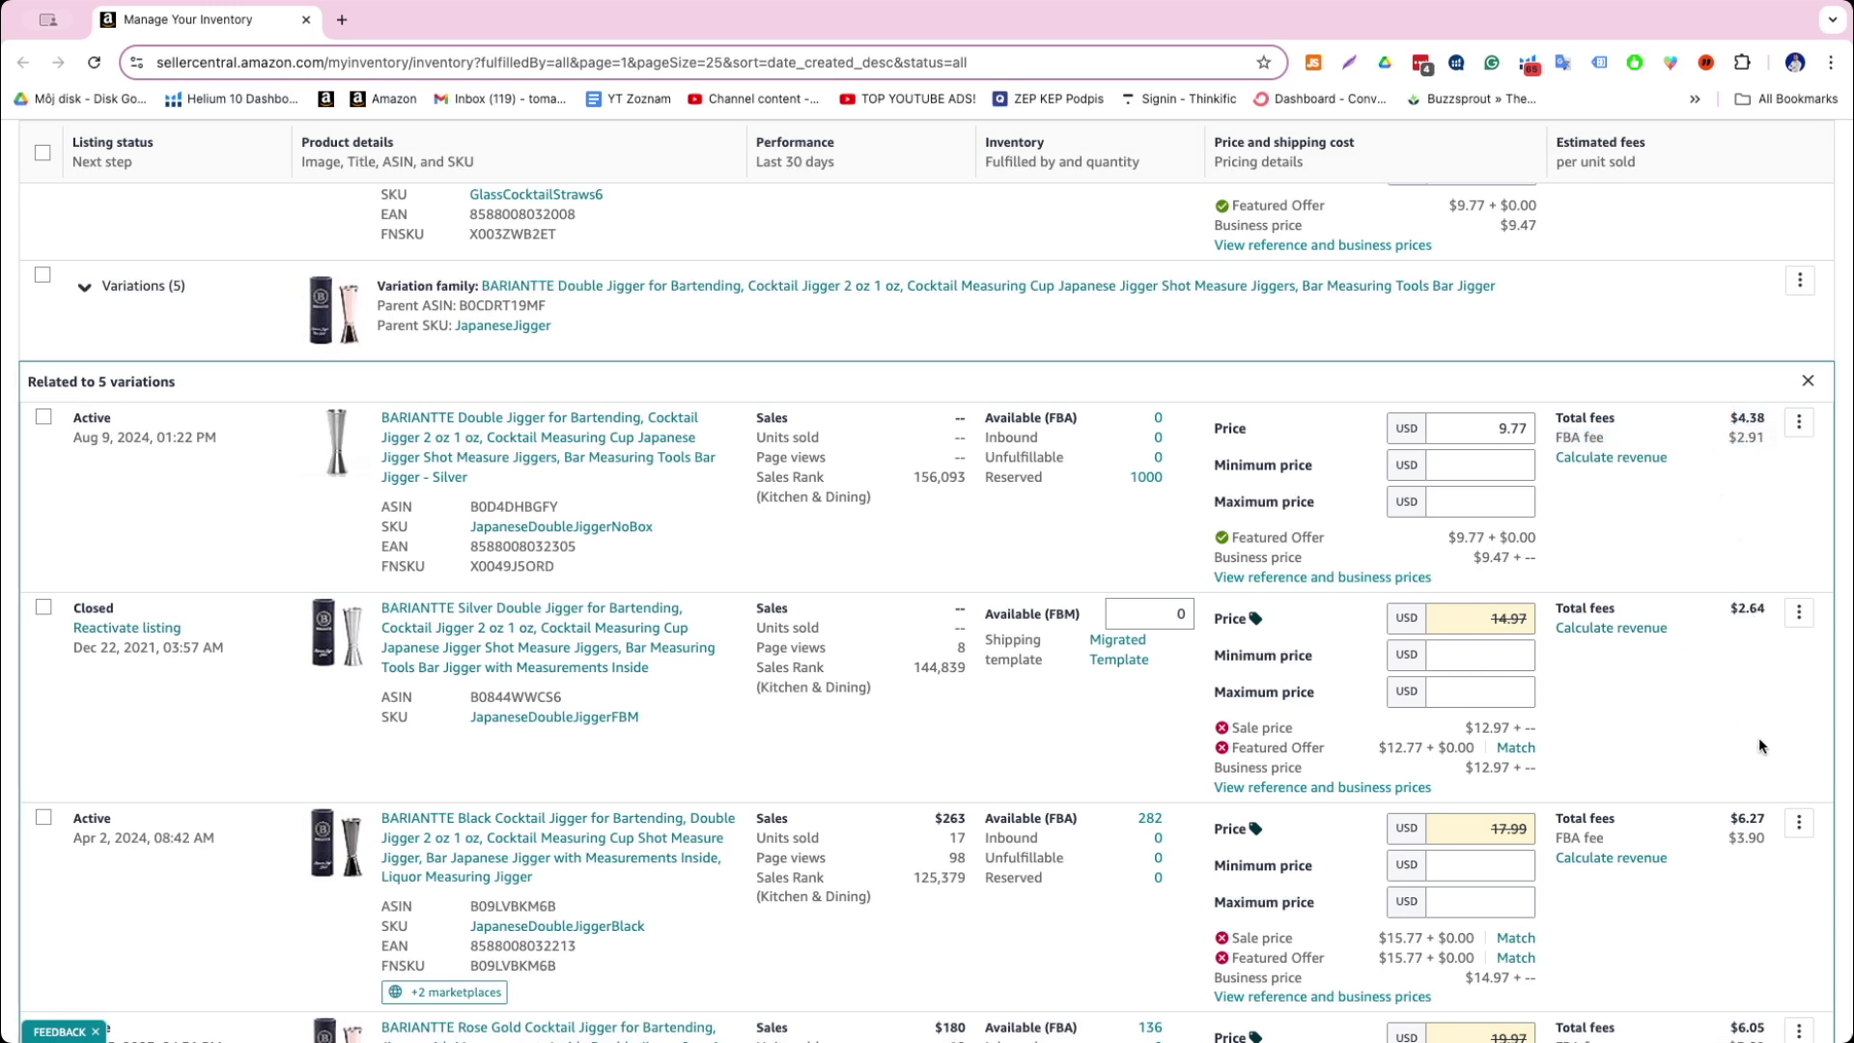
Compare the estimated fees across all the double jigger variations in the expanded family
scroll(1759, 746, down, 3)
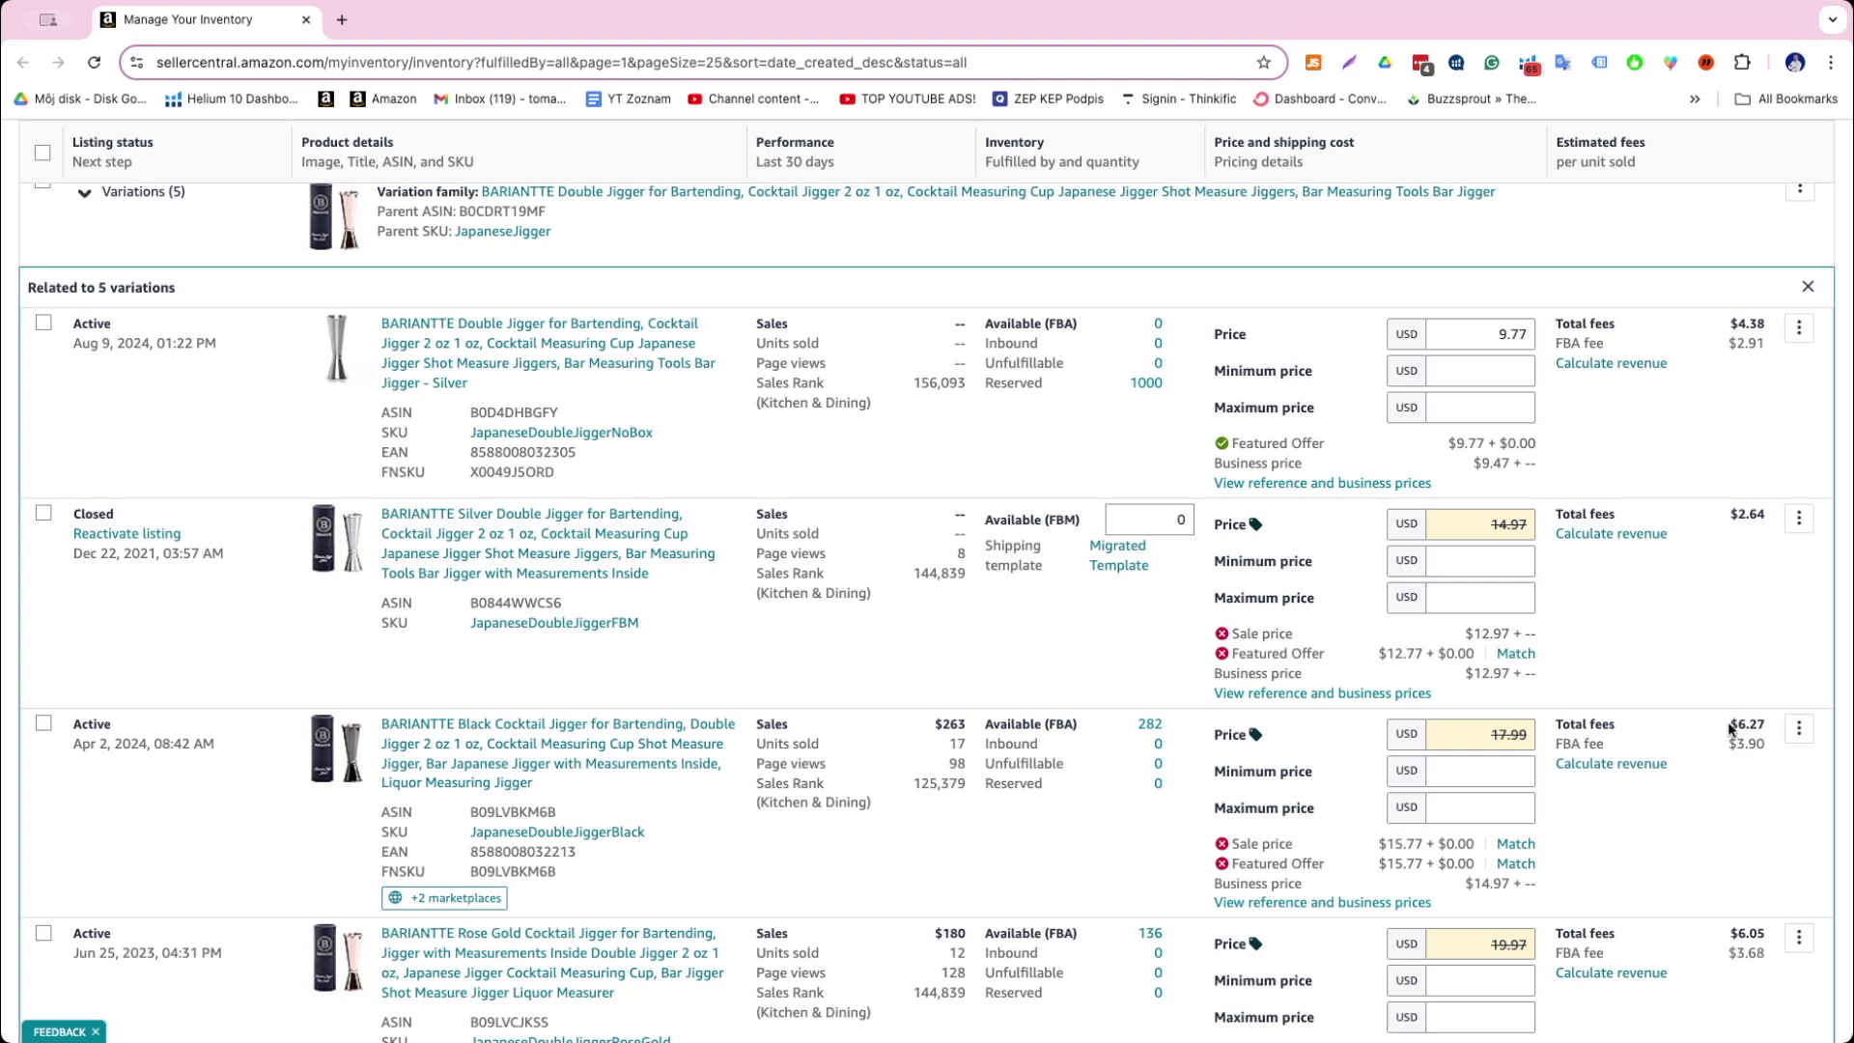
scroll(1715, 721, down, 1)
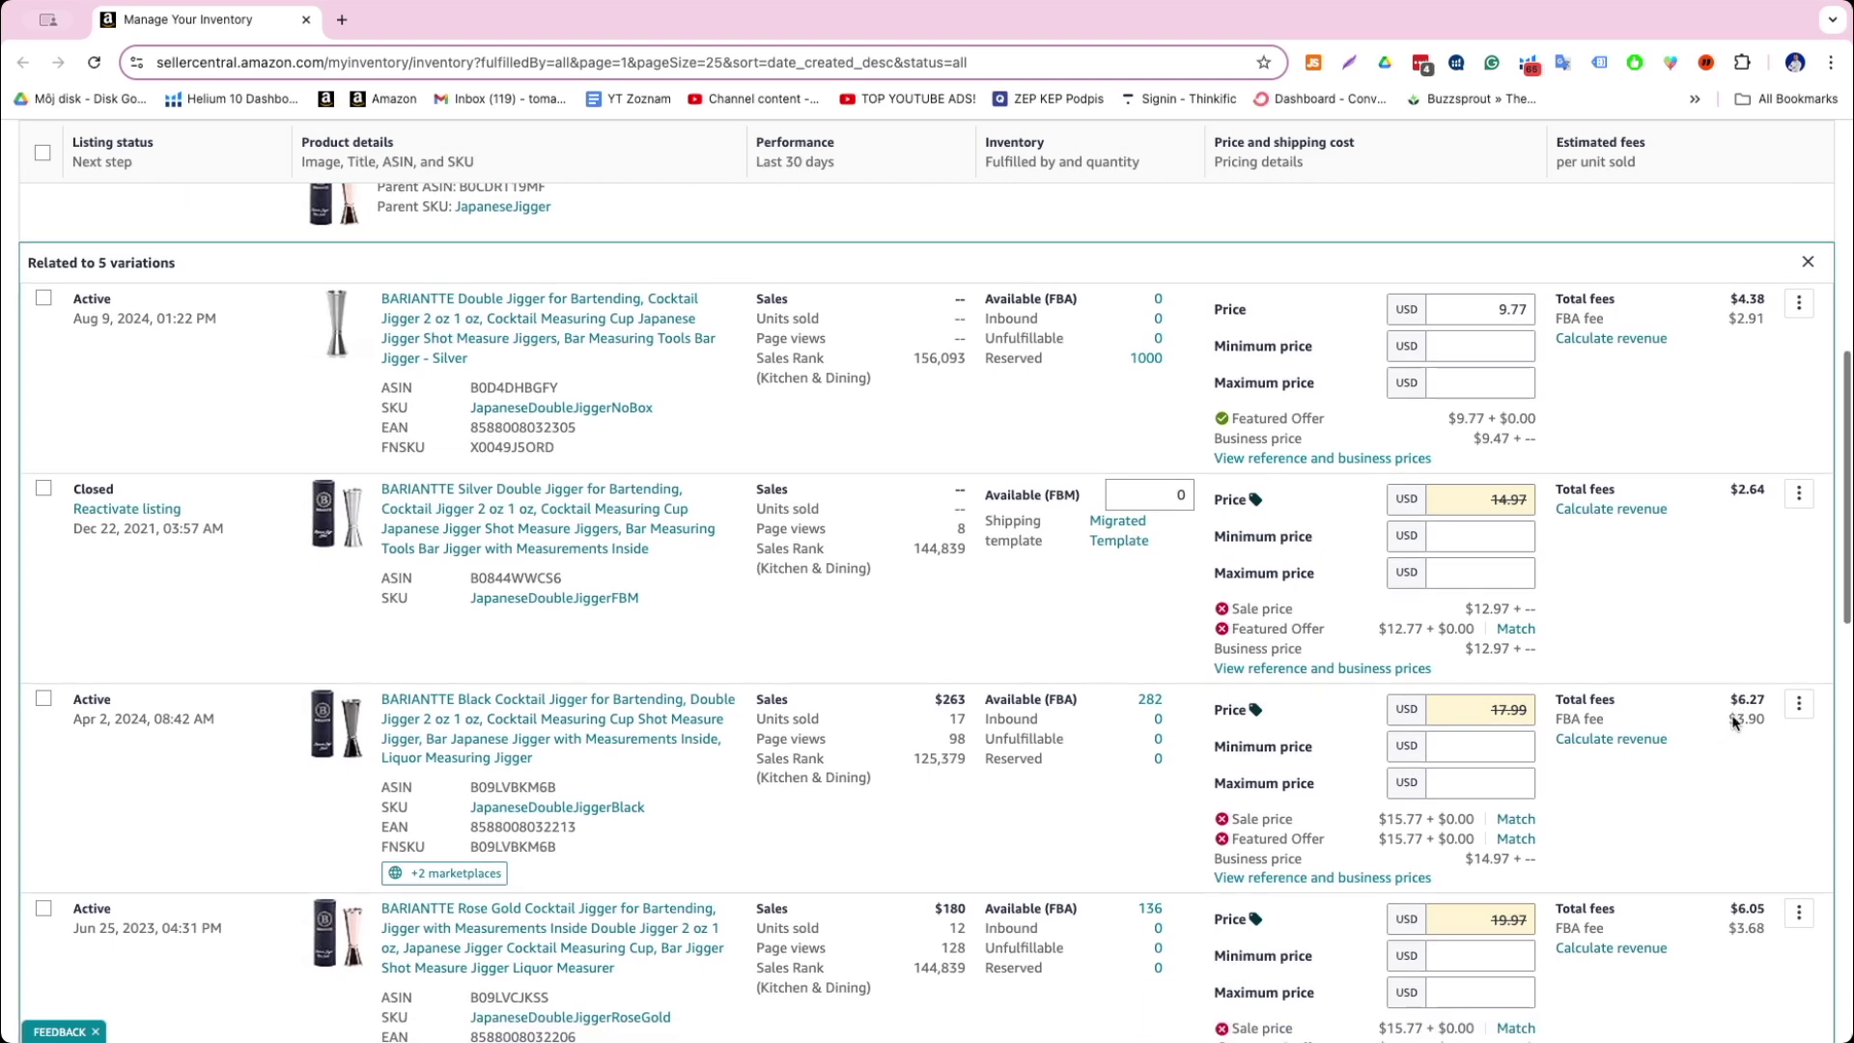
scroll(1723, 715, down, 3)
scroll(1723, 715, up, 5)
scroll(1723, 715, up, 2)
scroll(1722, 715, down, 8)
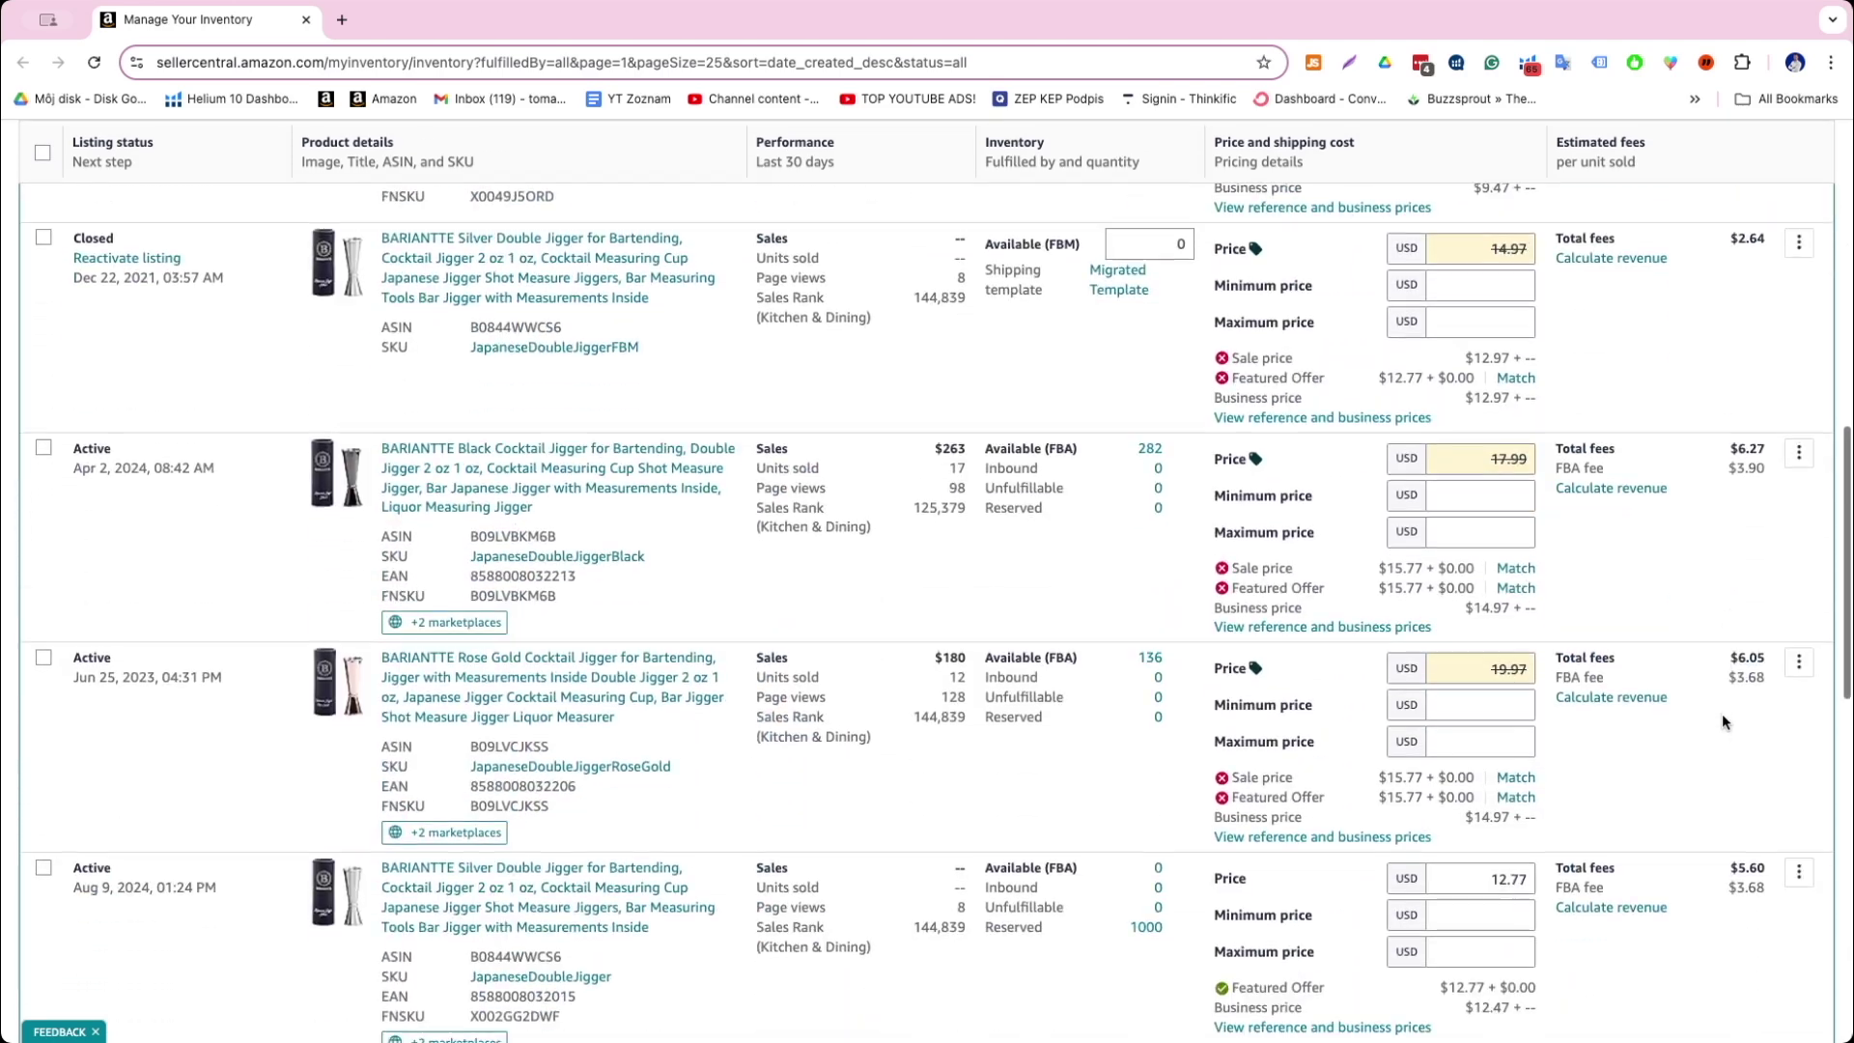
scroll(1723, 715, up, 3)
scroll(1723, 716, up, 2)
scroll(1723, 716, down, 2)
scroll(1723, 715, down, 2)
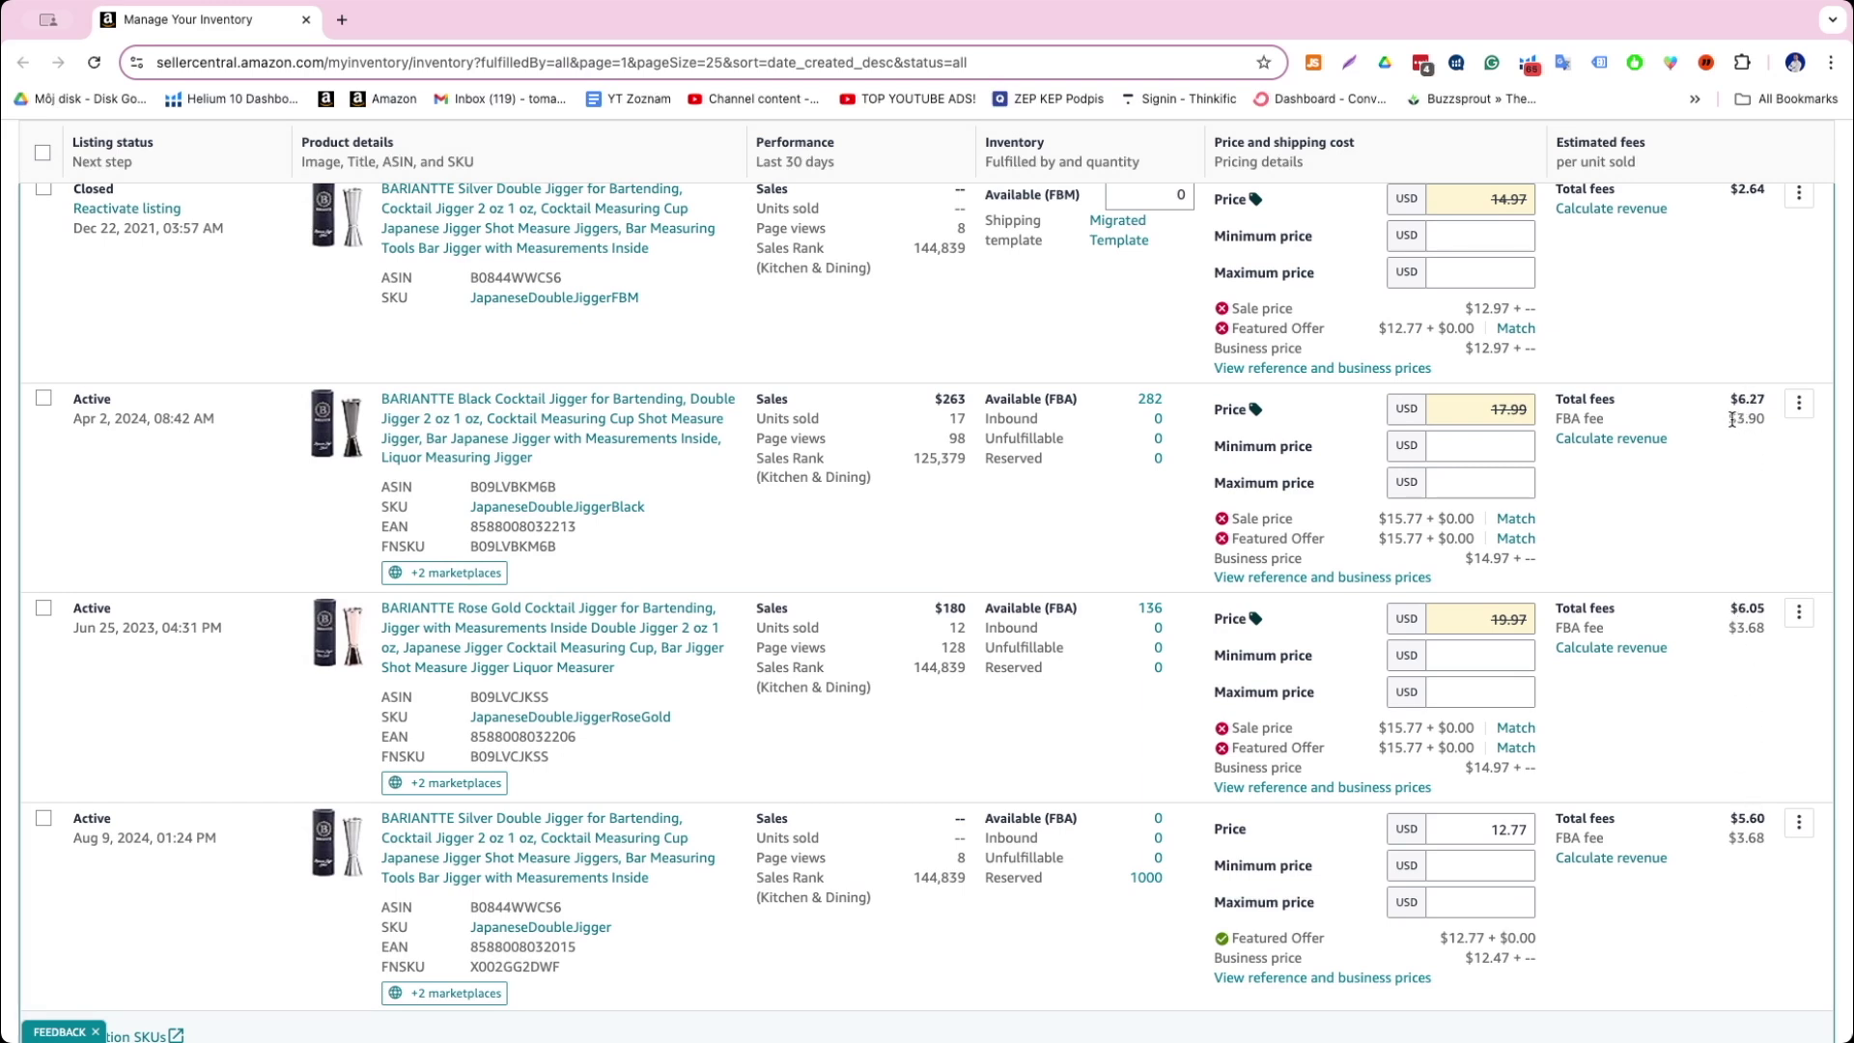
Compare the FBA fees of the JapaneseDoubleJiggerBlack and JapaneseDoubleJiggerRoseGold listings
drag(1734, 626, 1756, 673)
click(1755, 701)
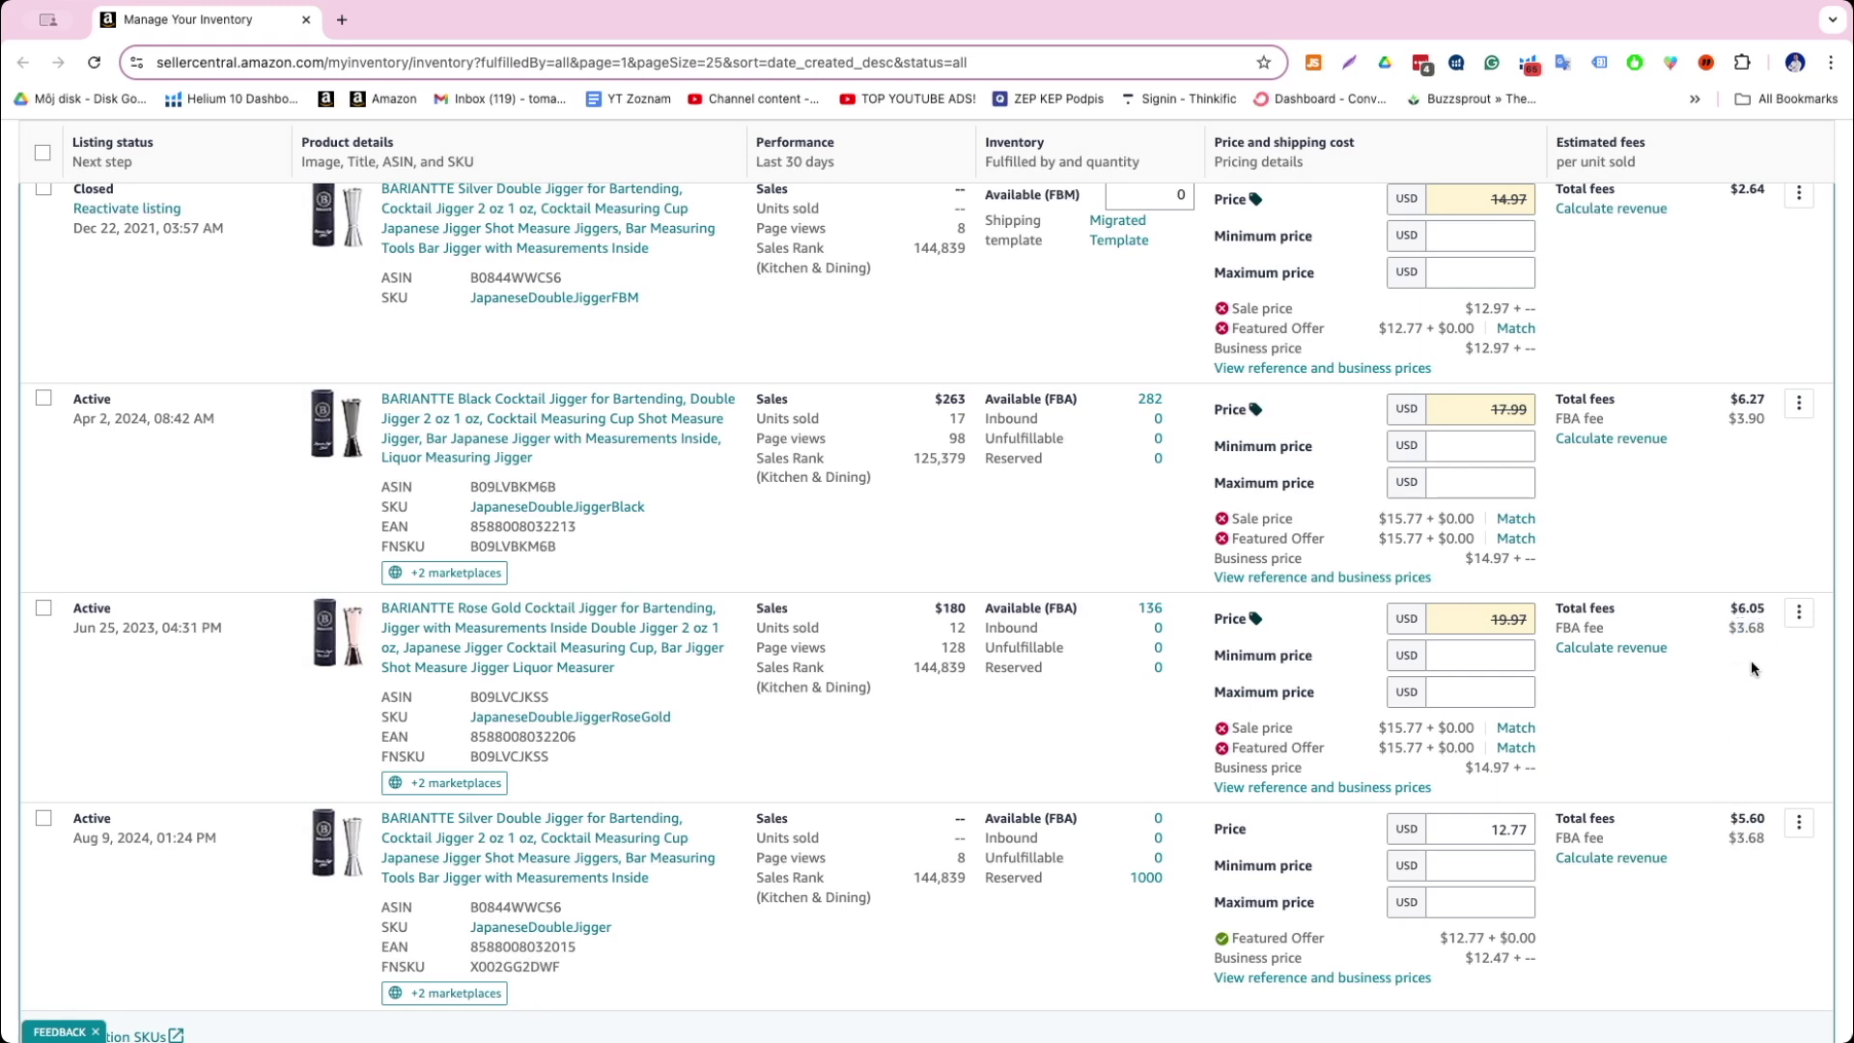
drag(1733, 417, 1767, 421)
click(1756, 419)
drag(1733, 633, 1767, 633)
click(1752, 632)
View the actions available for the JapaneseDoubleJiggerNoBox listing, and close them without choosing any
scroll(1688, 446, up, 4)
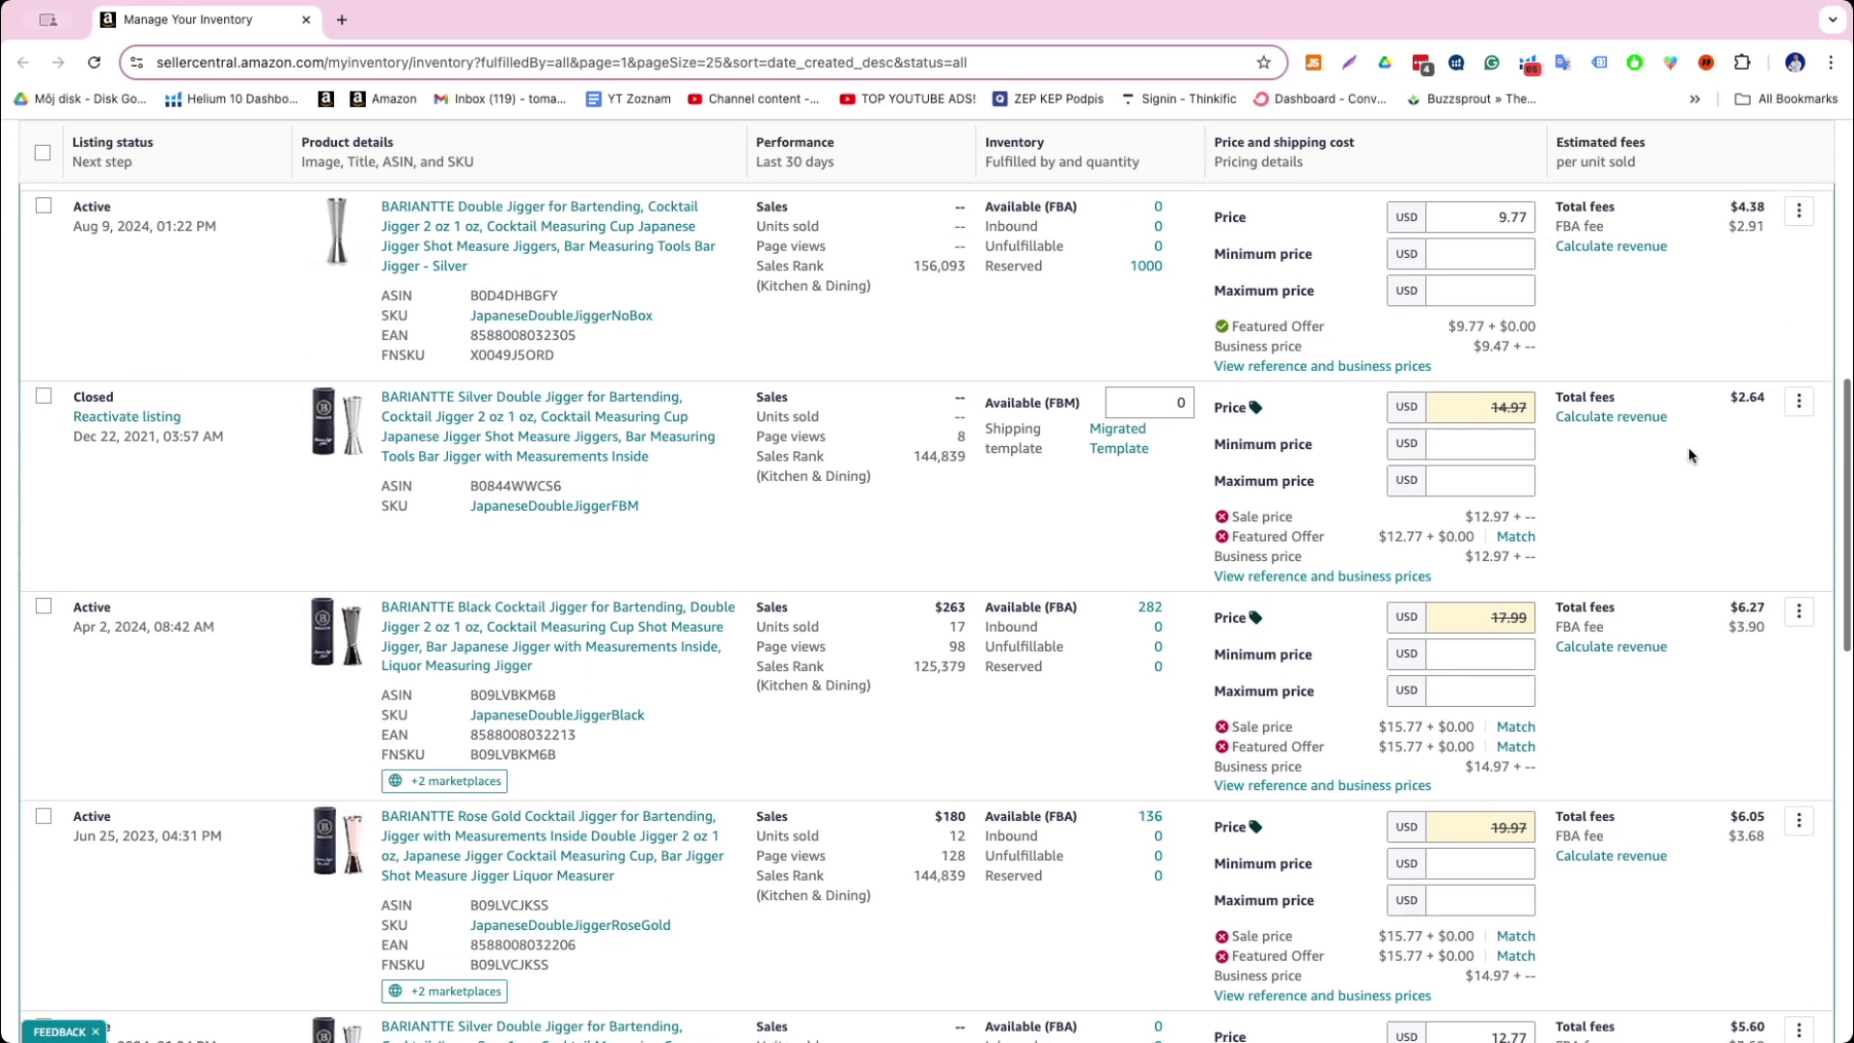
click(1789, 371)
click(1788, 372)
click(1786, 371)
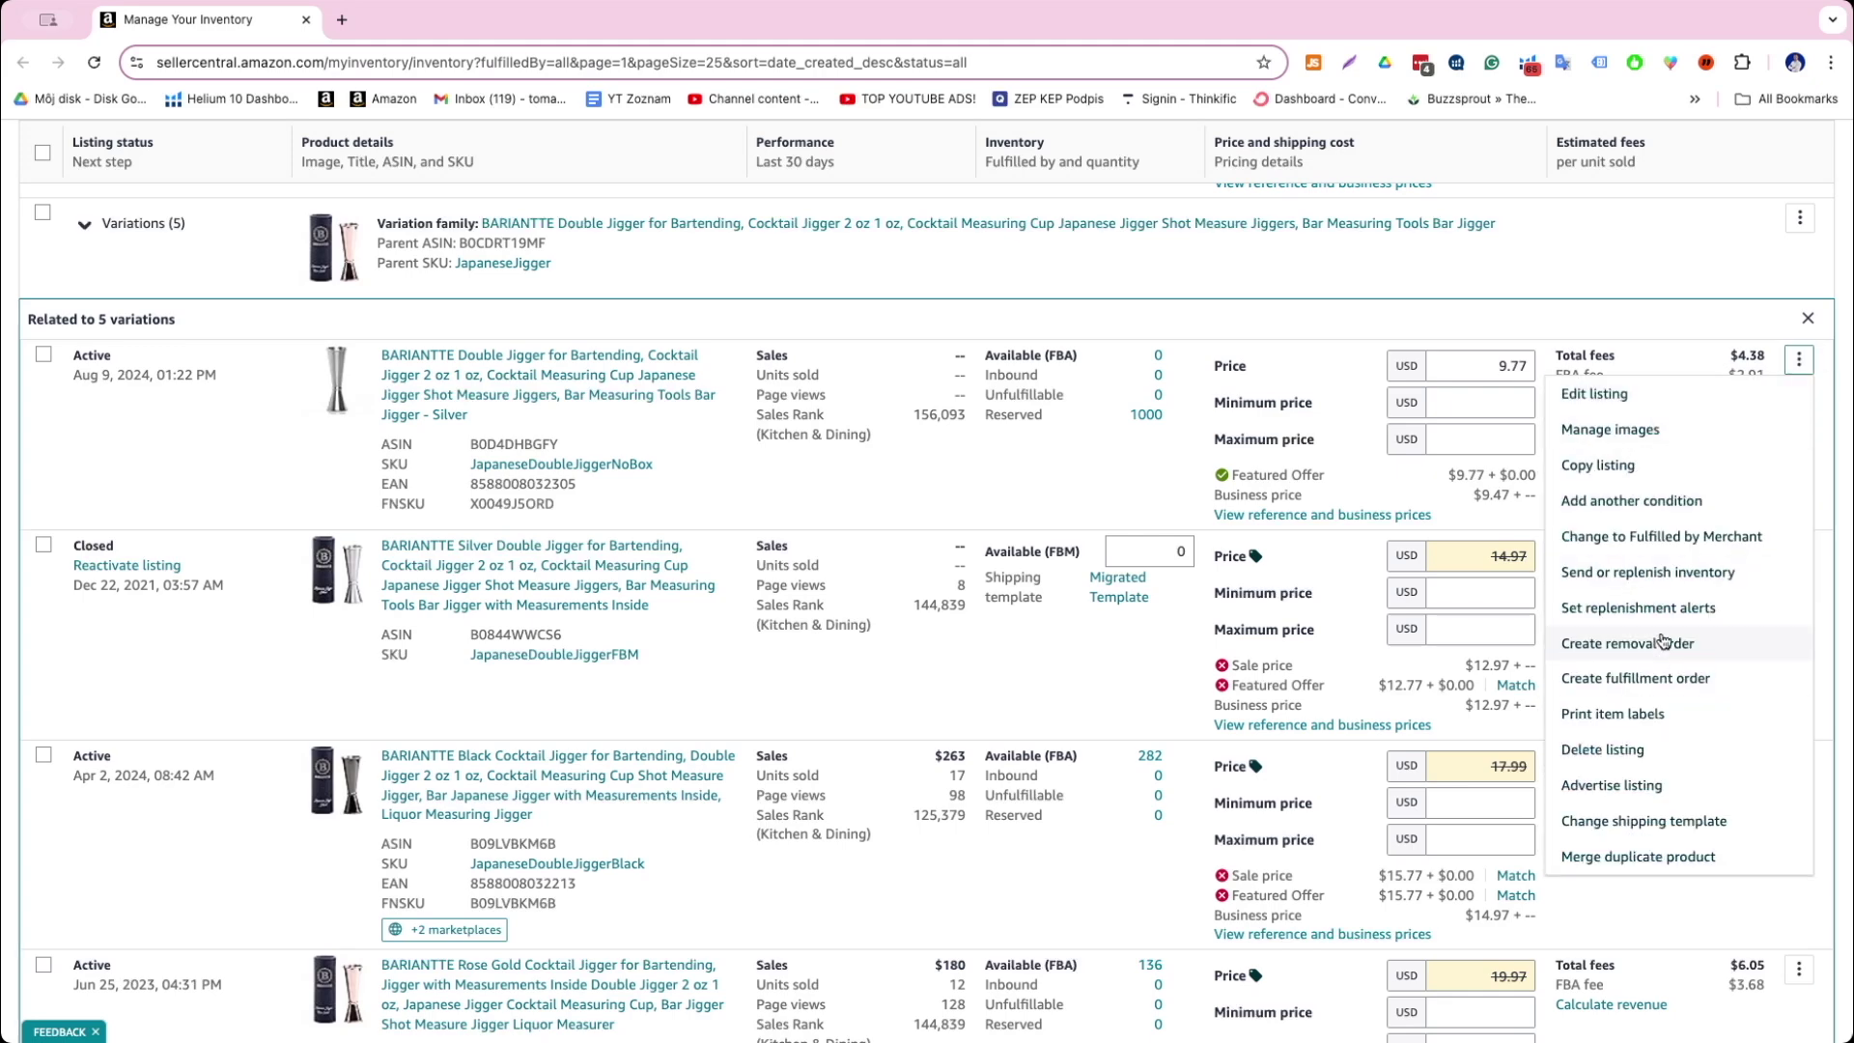
click(1722, 364)
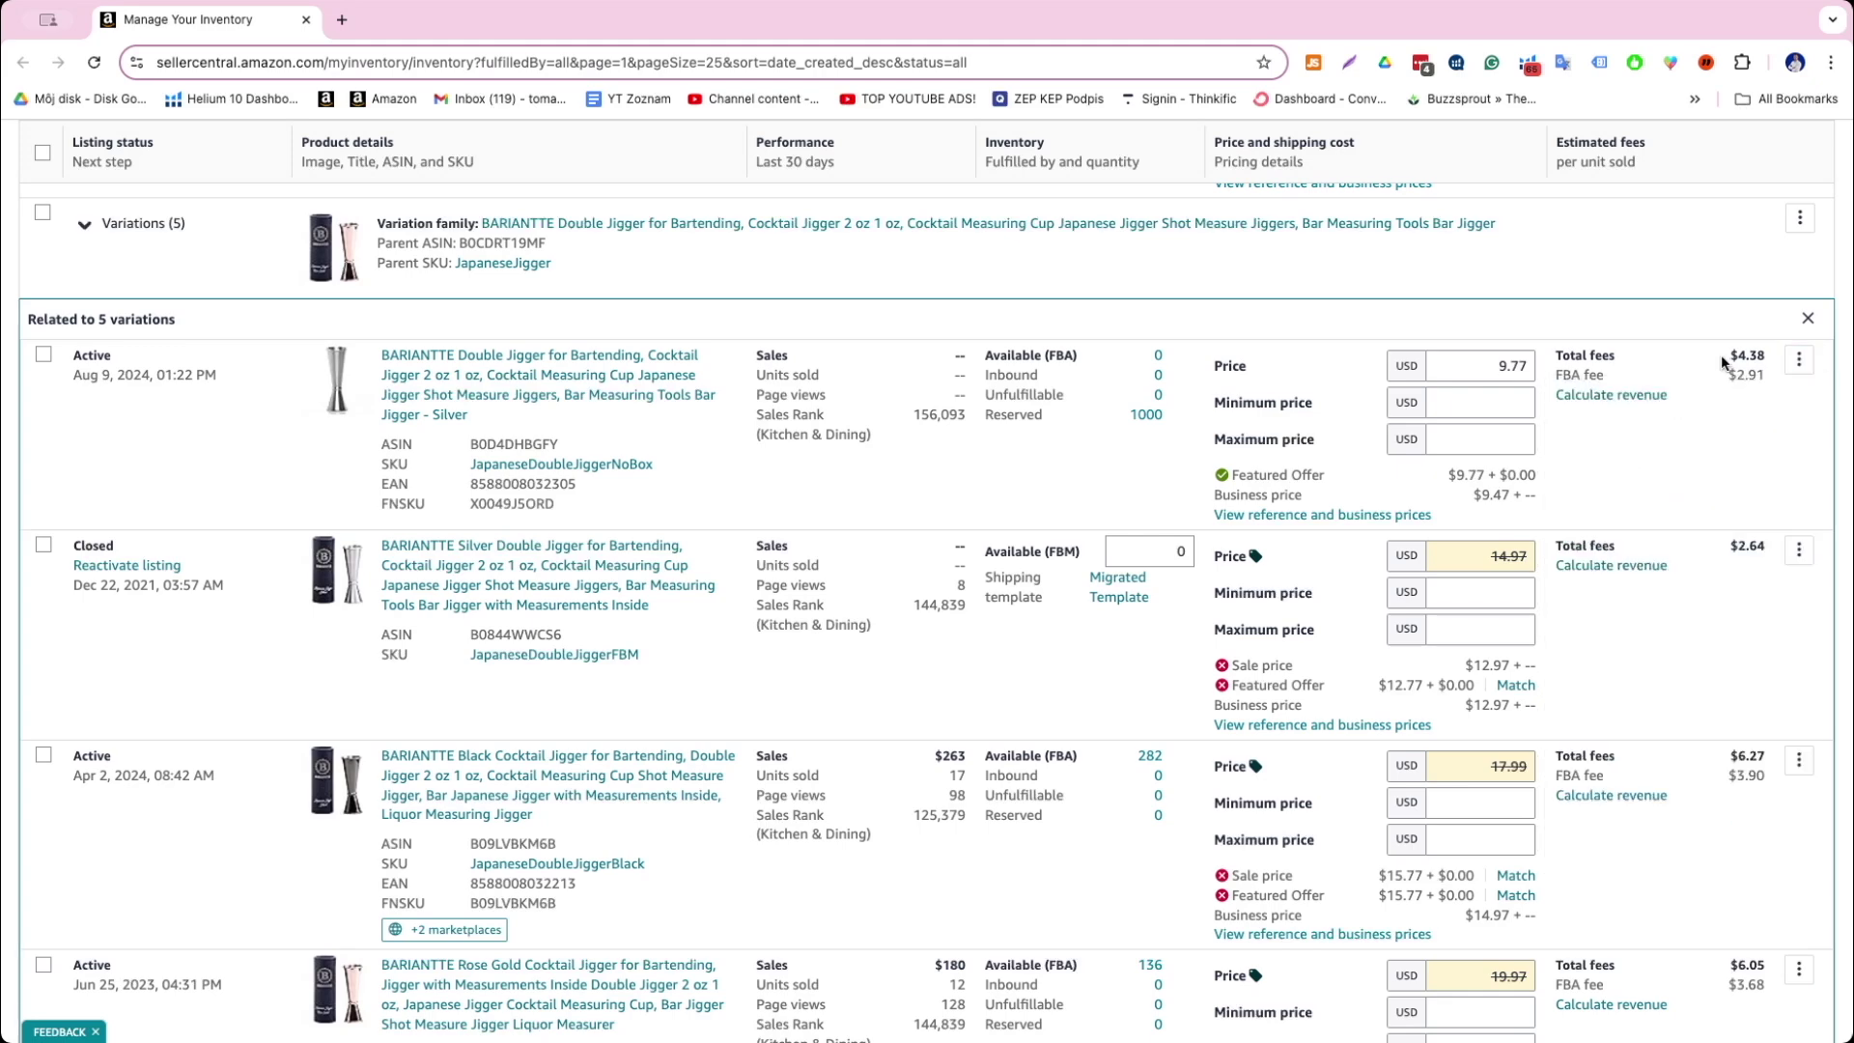
Select the JapaneseDoubleJiggerNoBox and JapaneseDoubleJiggerFBM listings and show the group actions available for them
scroll(120, 426, down, 1)
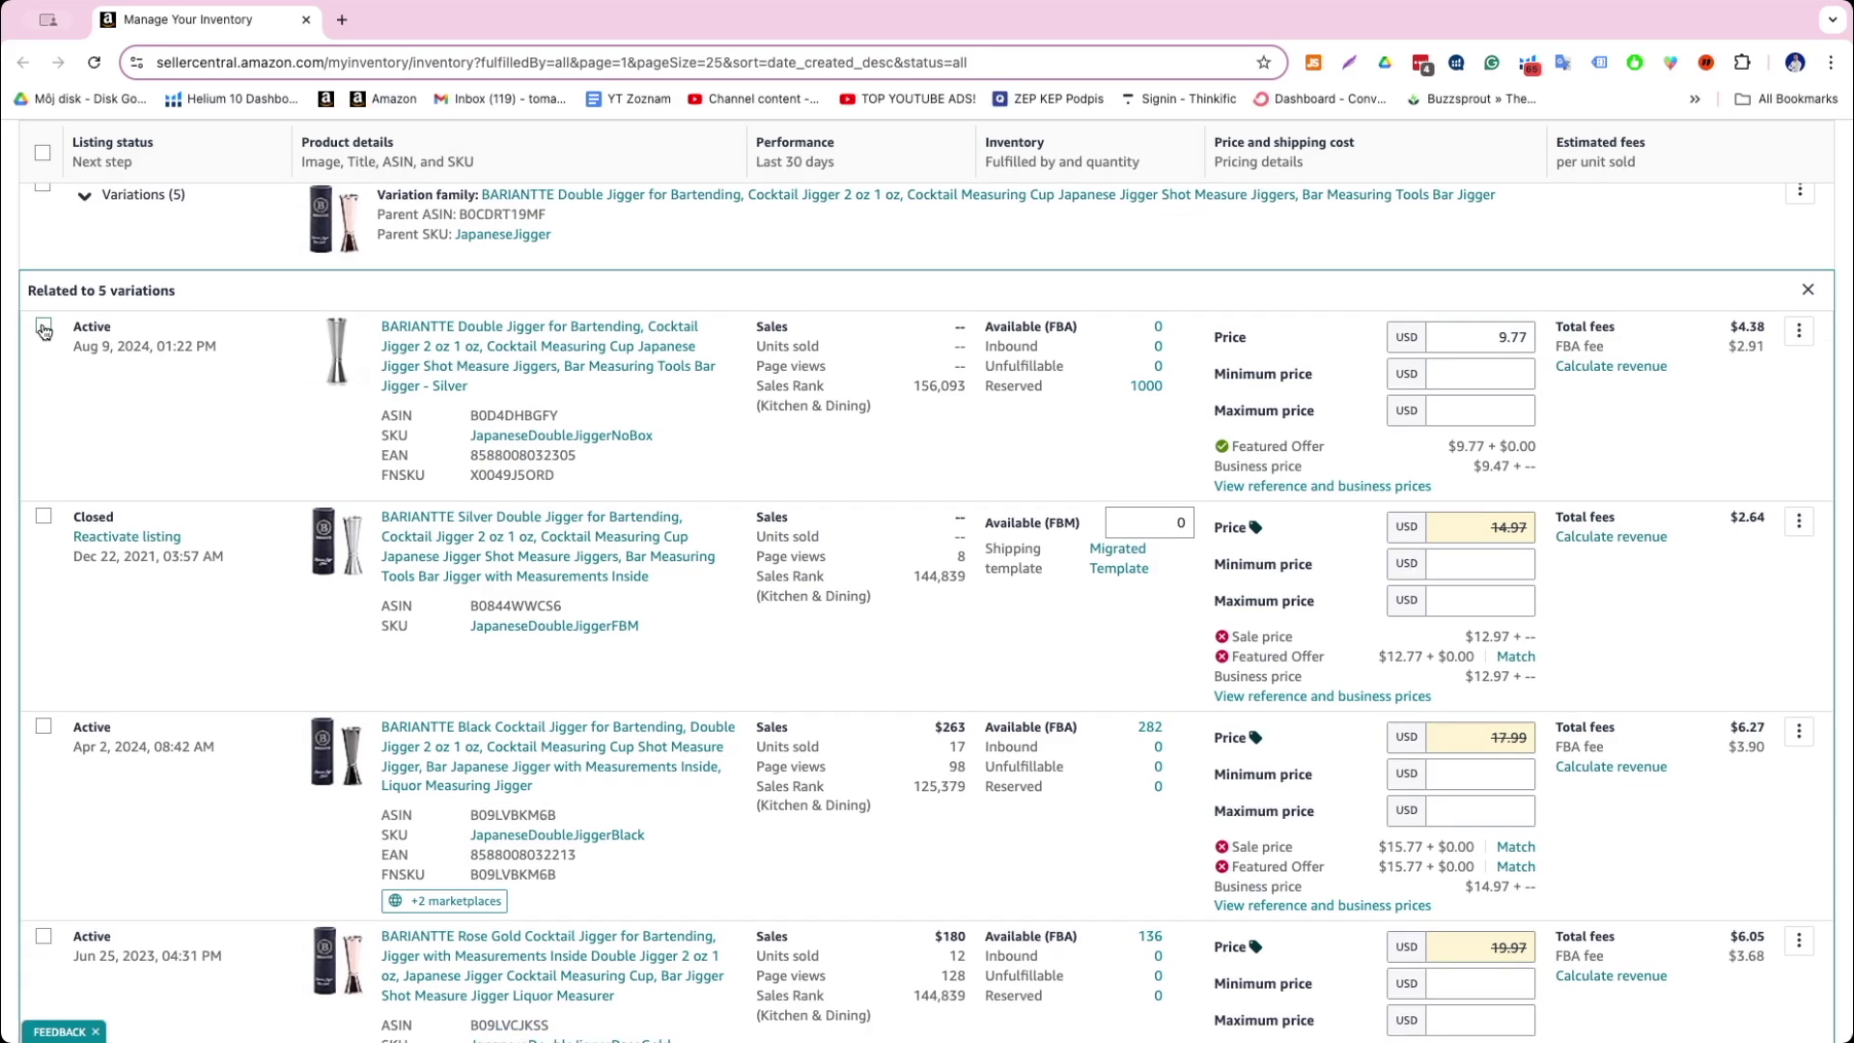
click(44, 326)
click(44, 515)
scroll(184, 462, up, 5)
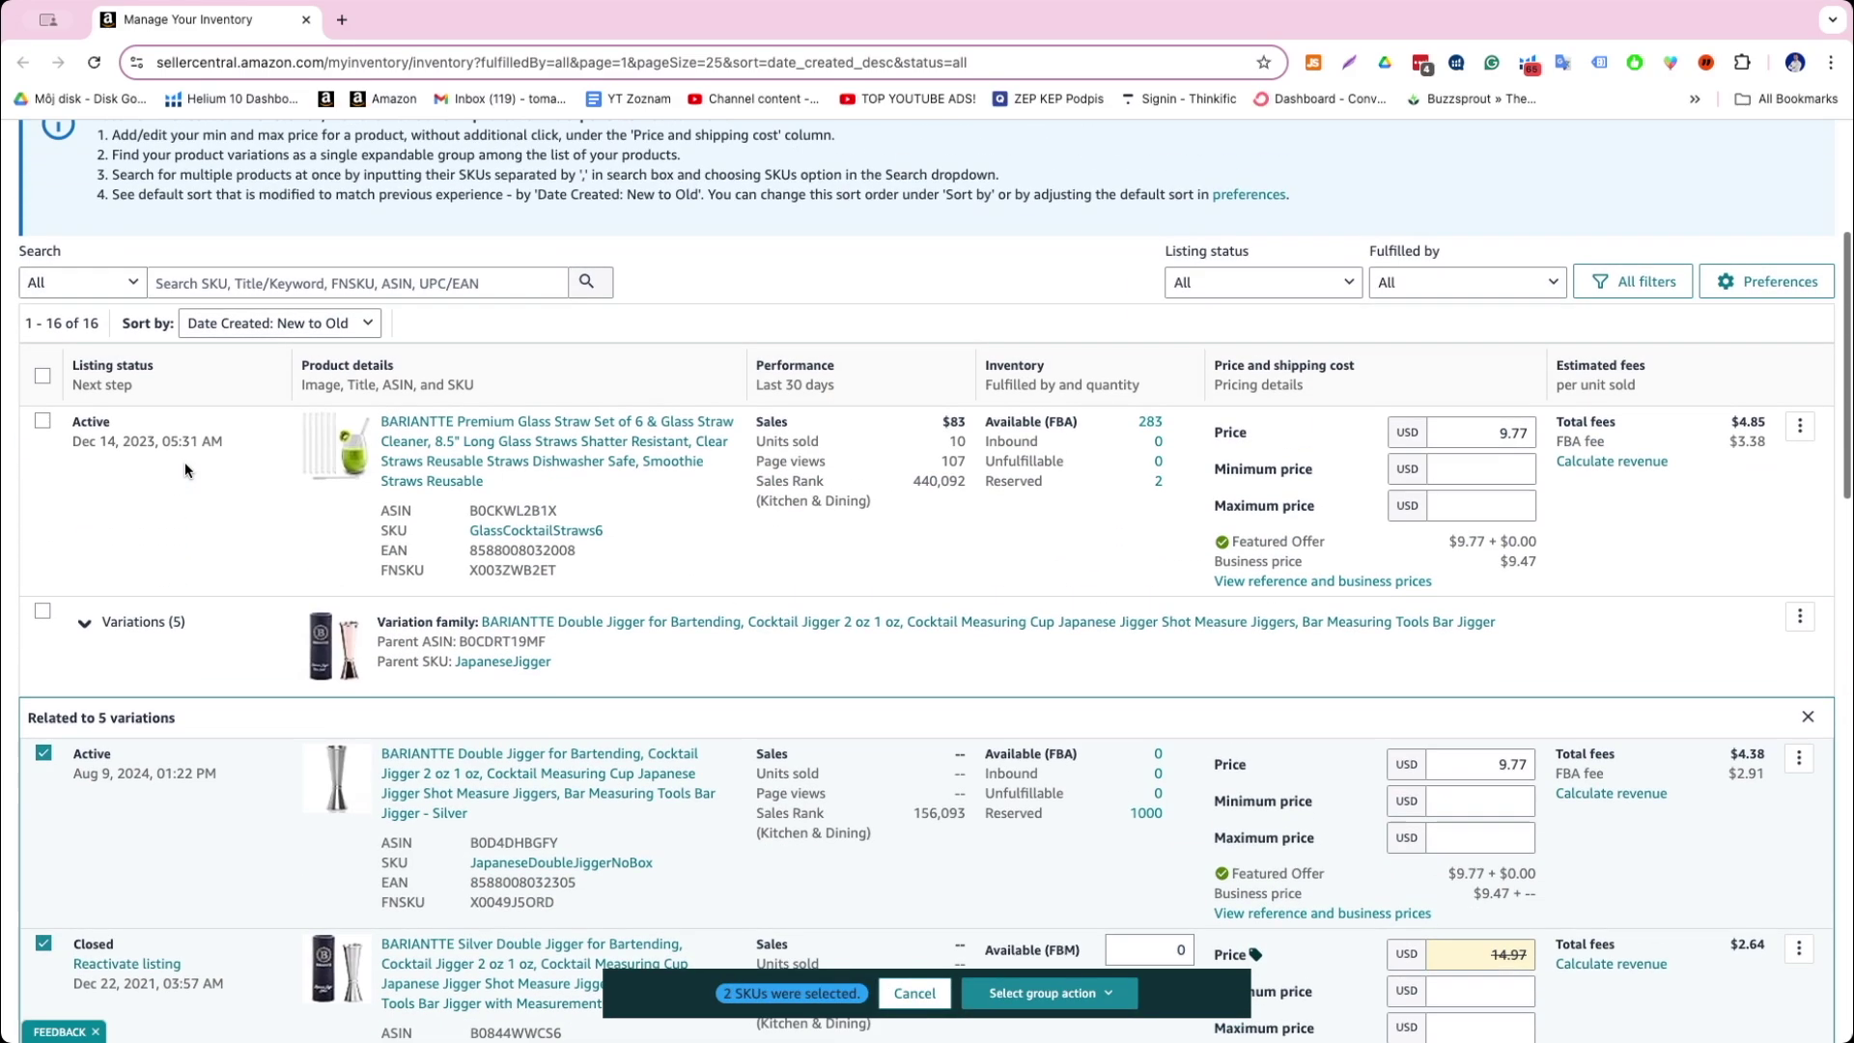
scroll(159, 632, down, 5)
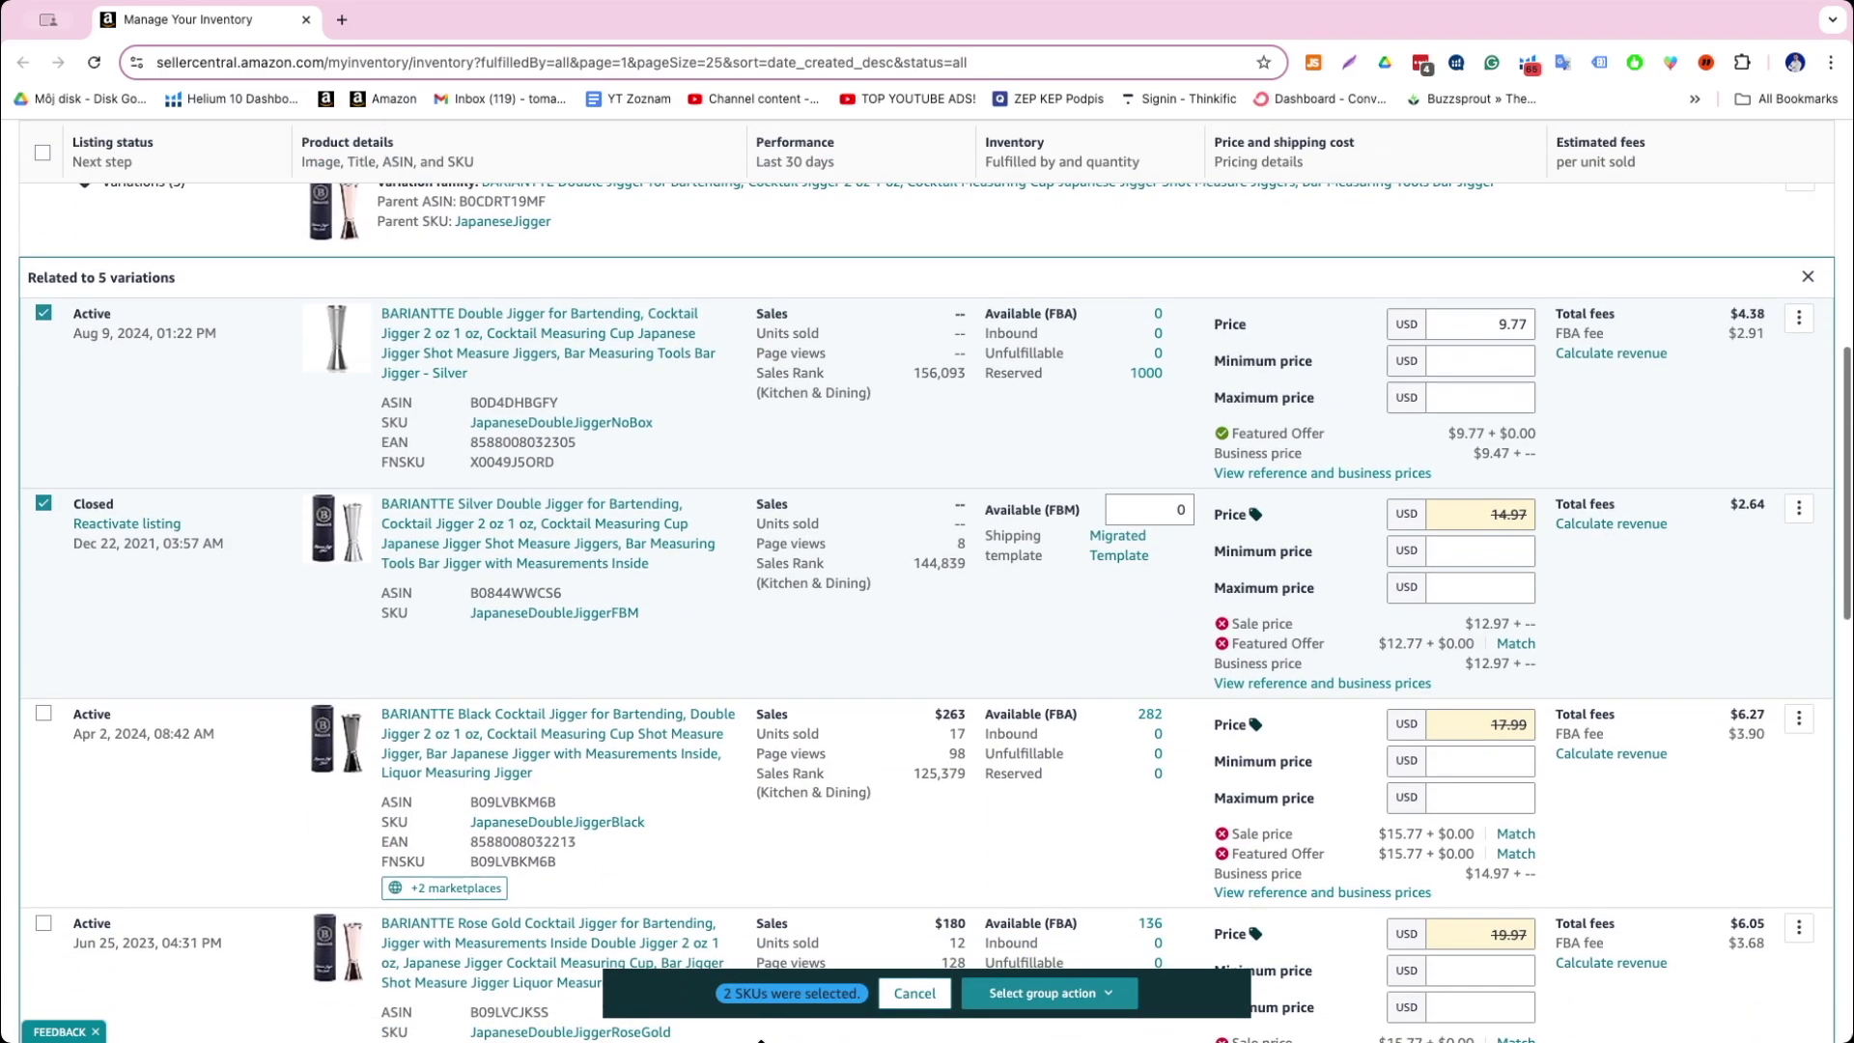
scroll(314, 763, up, 5)
scroll(314, 763, down, 5)
click(1043, 993)
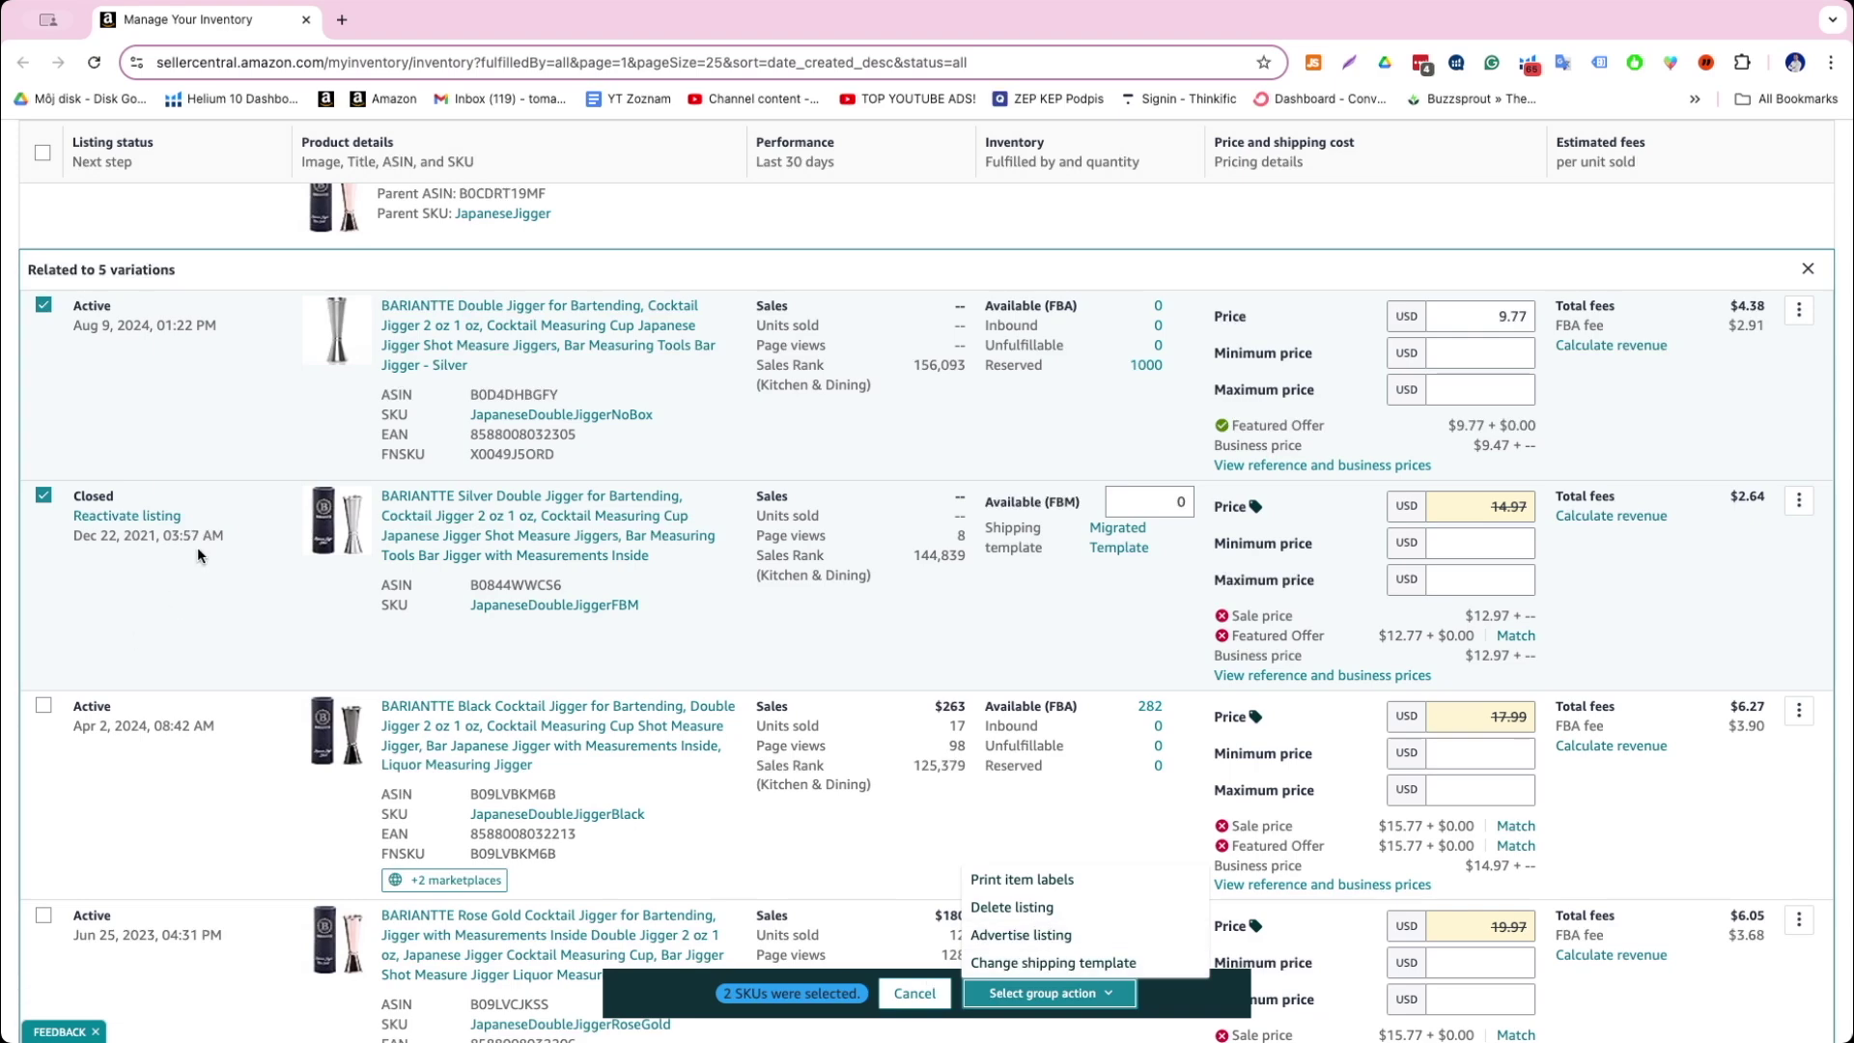
Add the JapaneseDoubleJiggerBlack listing to the selection, view the available group actions, and cancel the selection
click(45, 710)
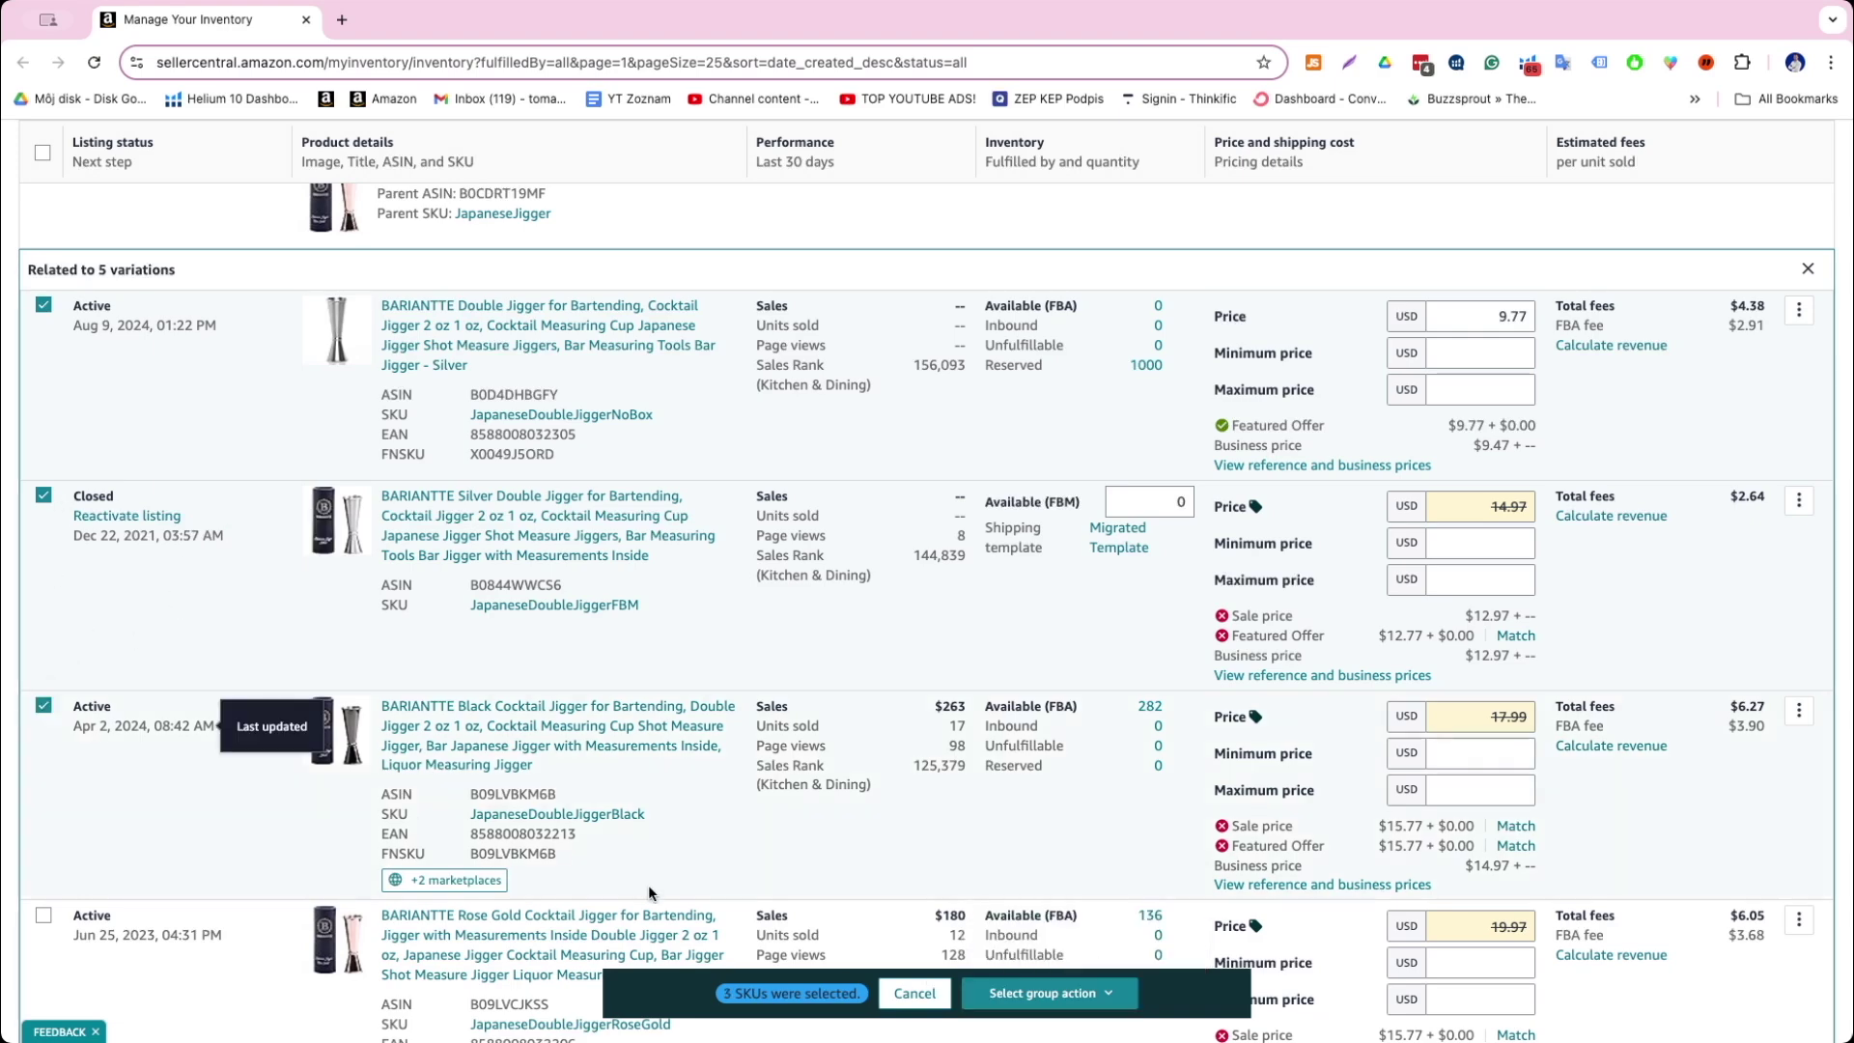
click(1045, 993)
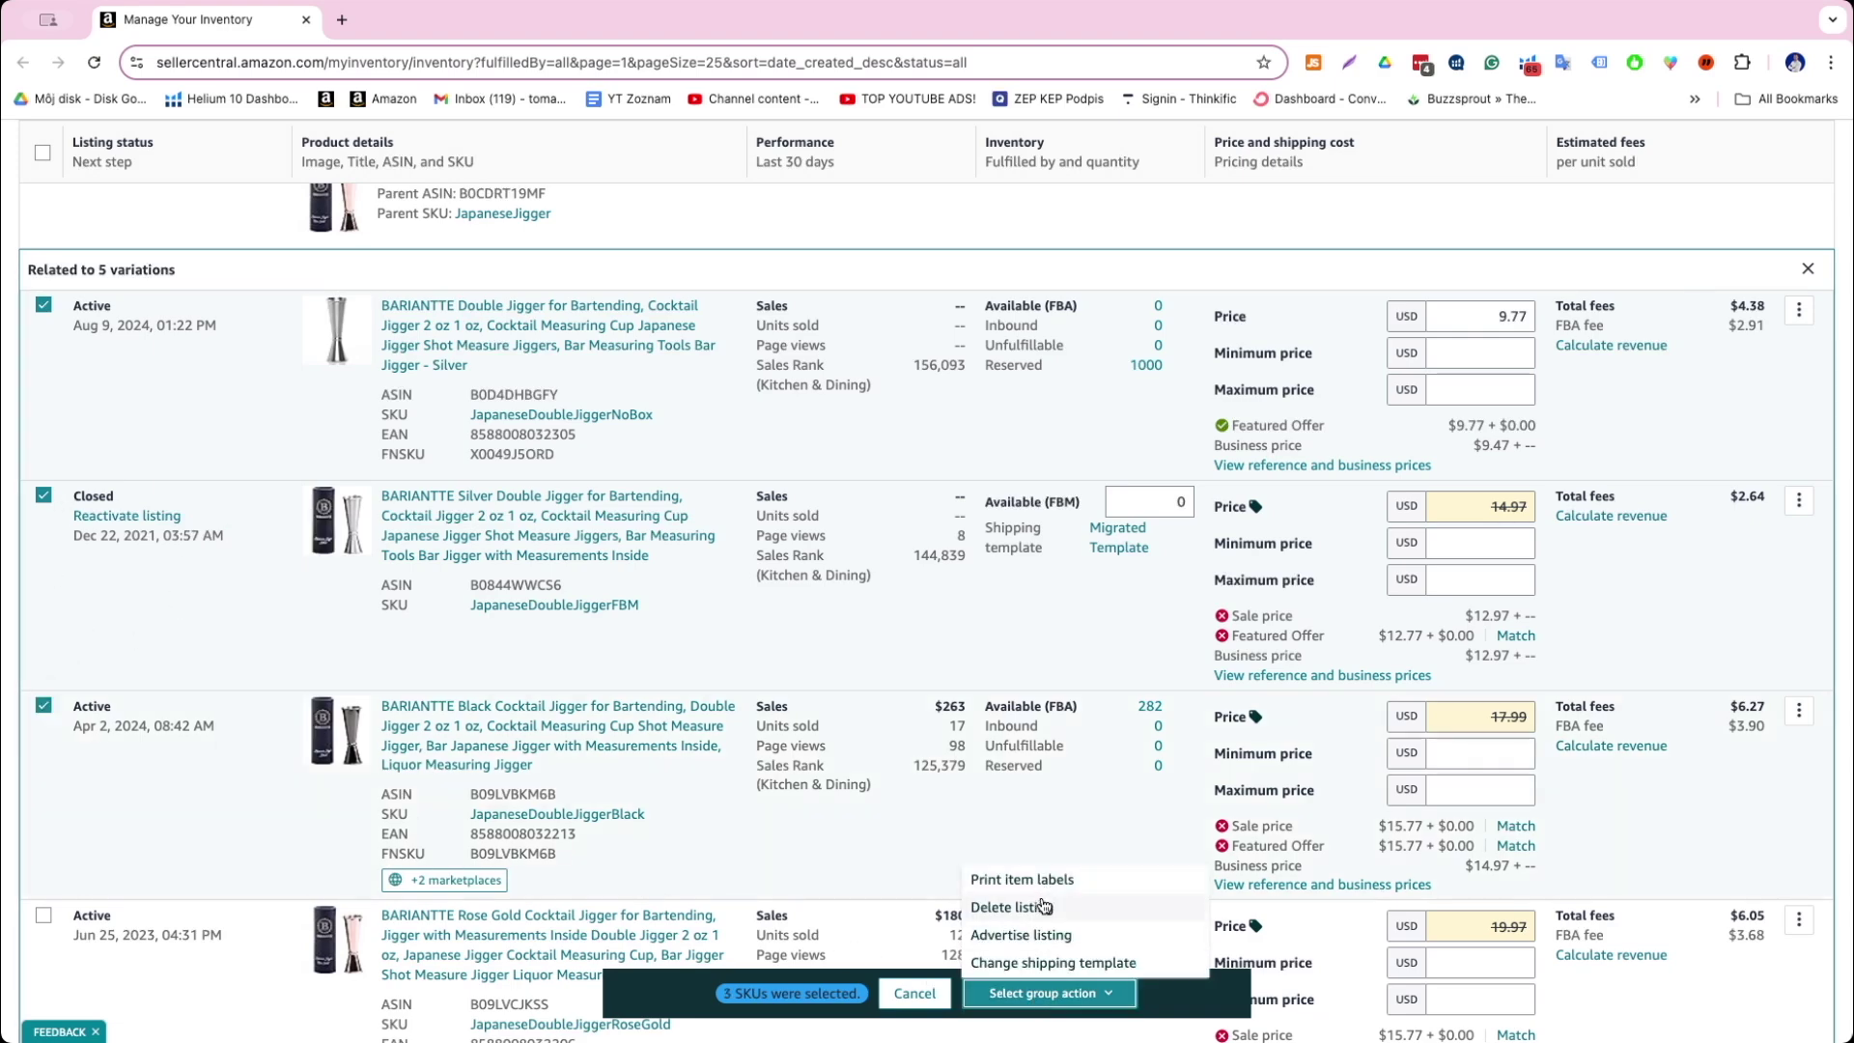
scroll(1058, 906, down, 2)
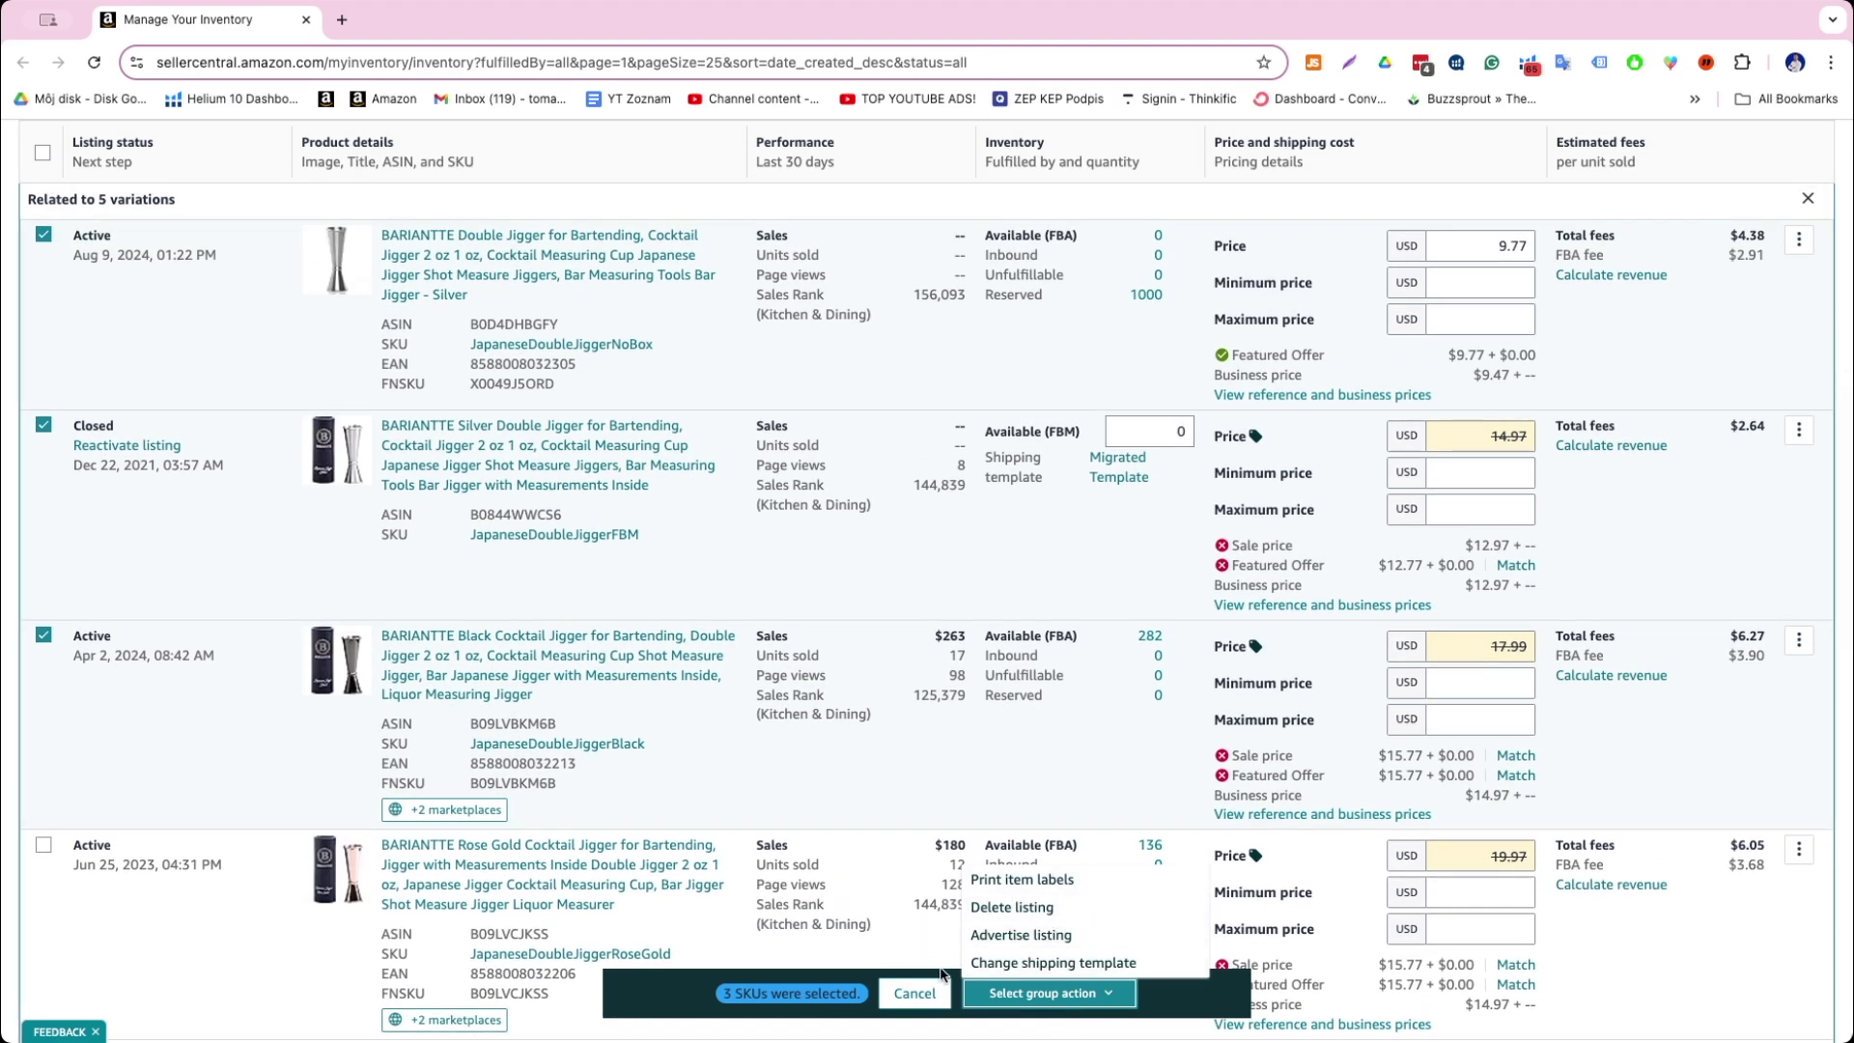
click(922, 1004)
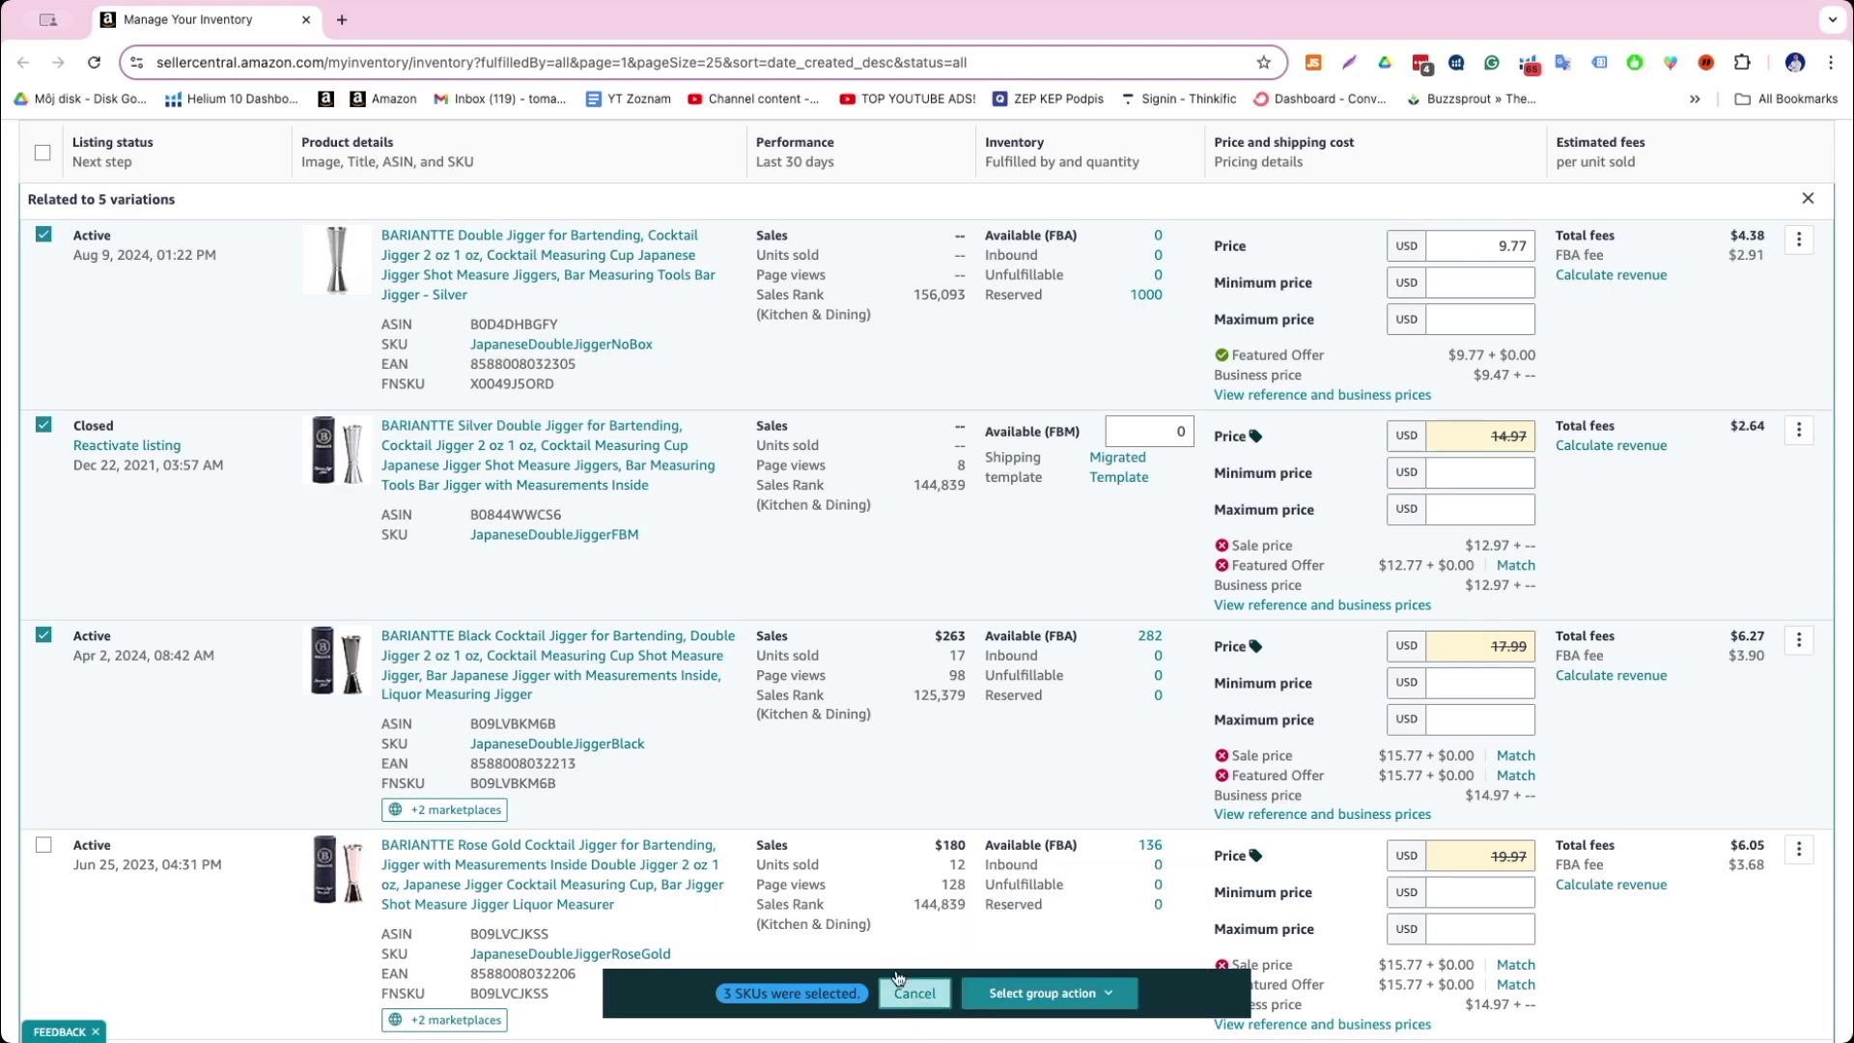
click(922, 1005)
Switch to the previous version of the inventory page and expand the JapaneseJigger variation family
scroll(217, 751, up, 6)
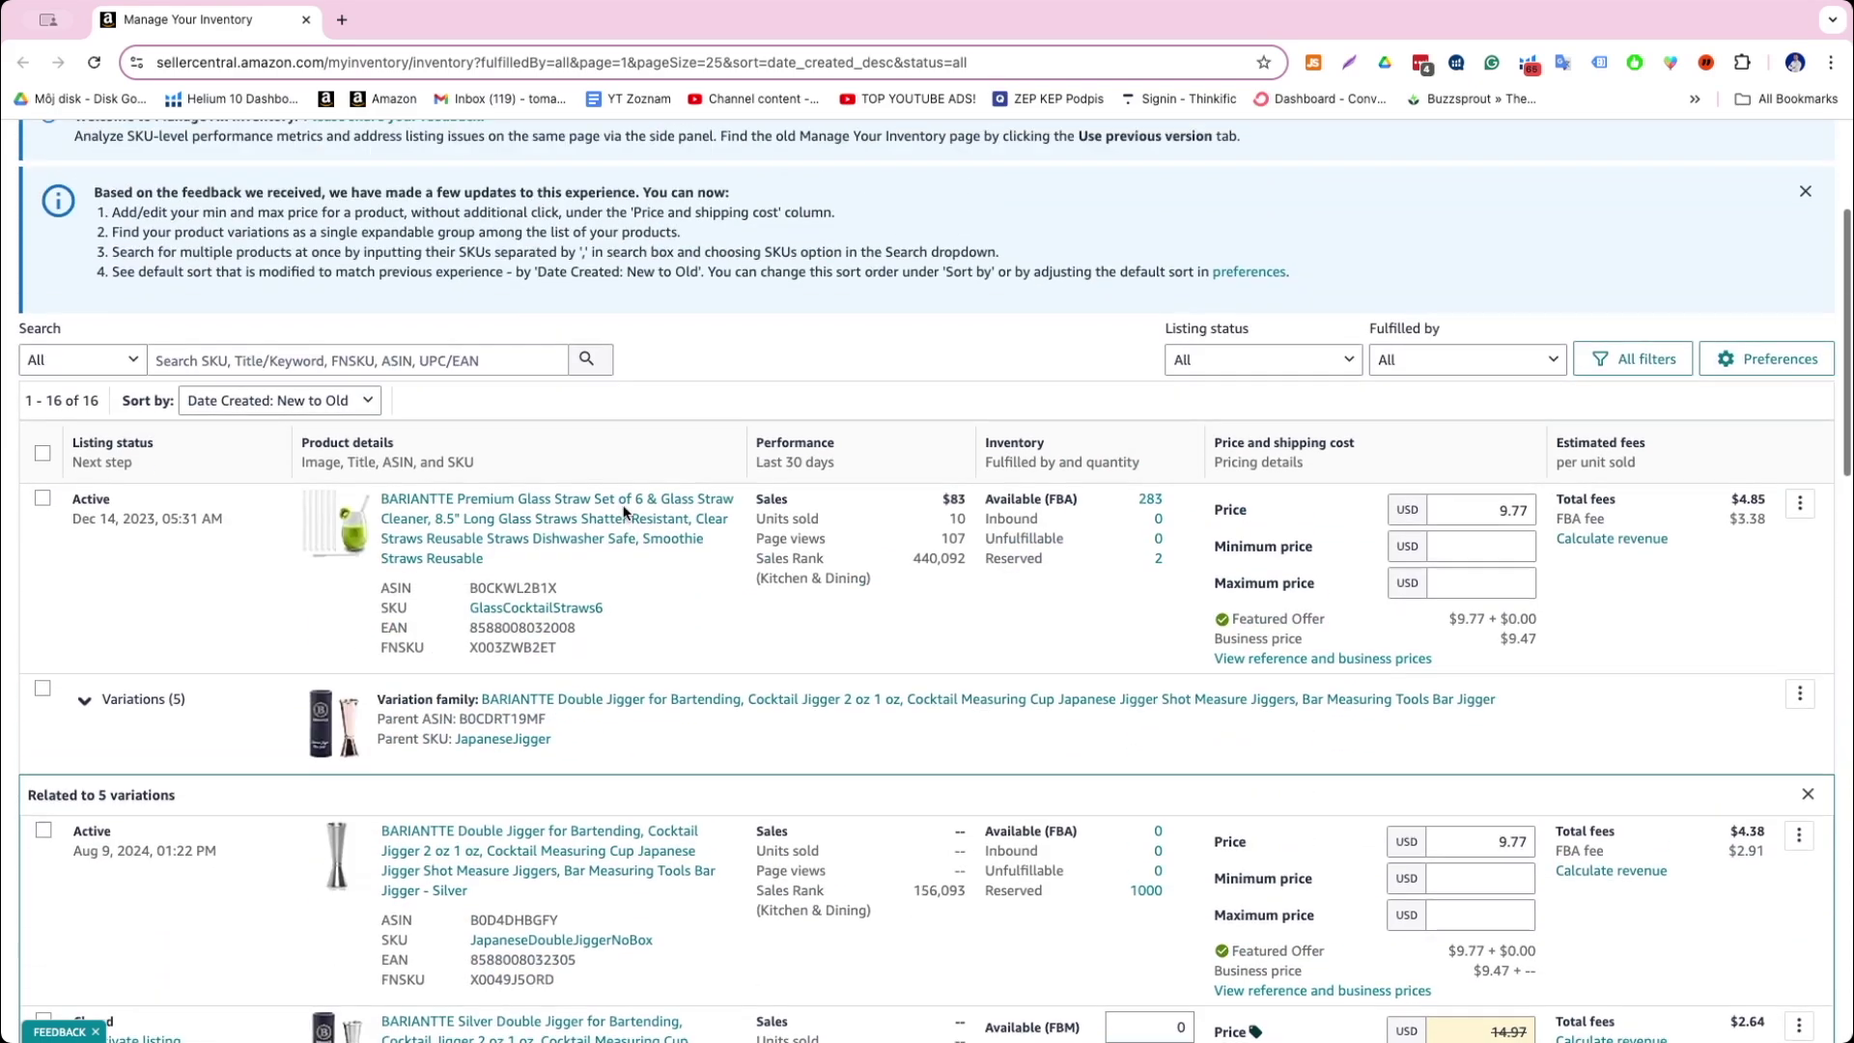
scroll(450, 632, up, 4)
click(742, 363)
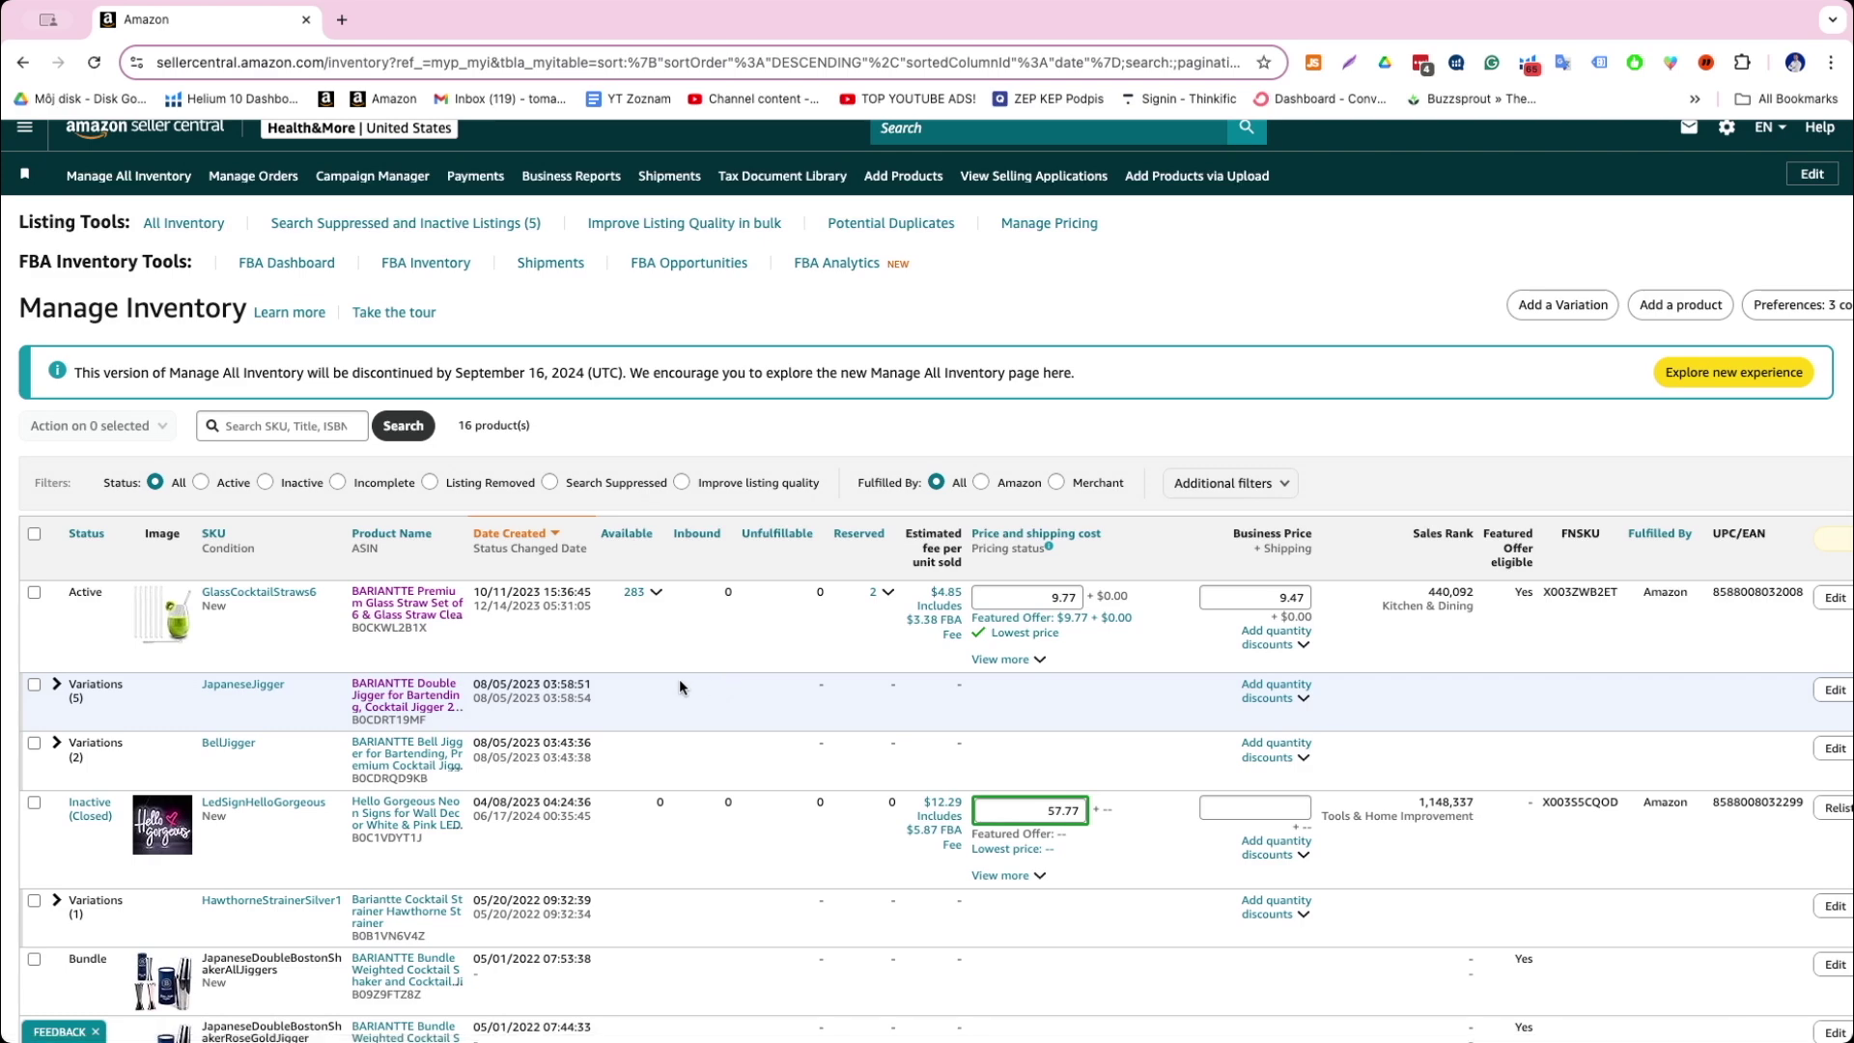
scroll(48, 678, right, 1)
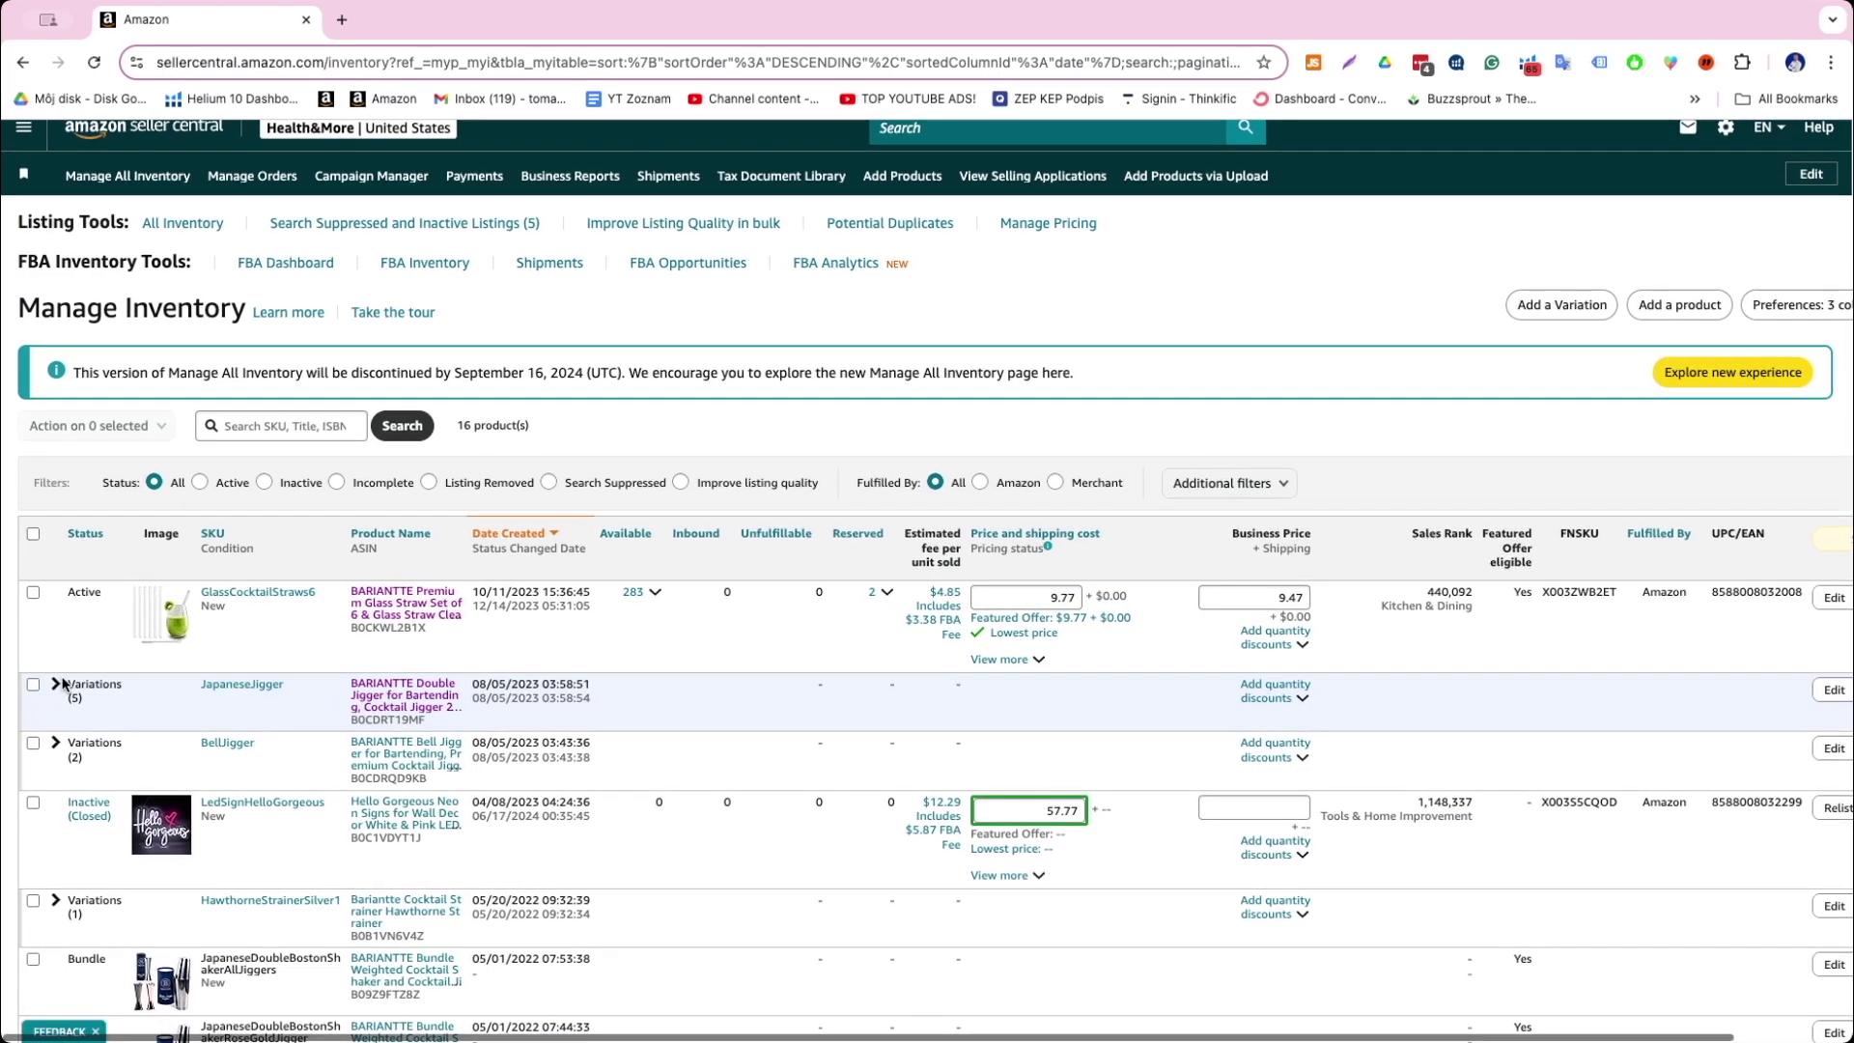
click(59, 683)
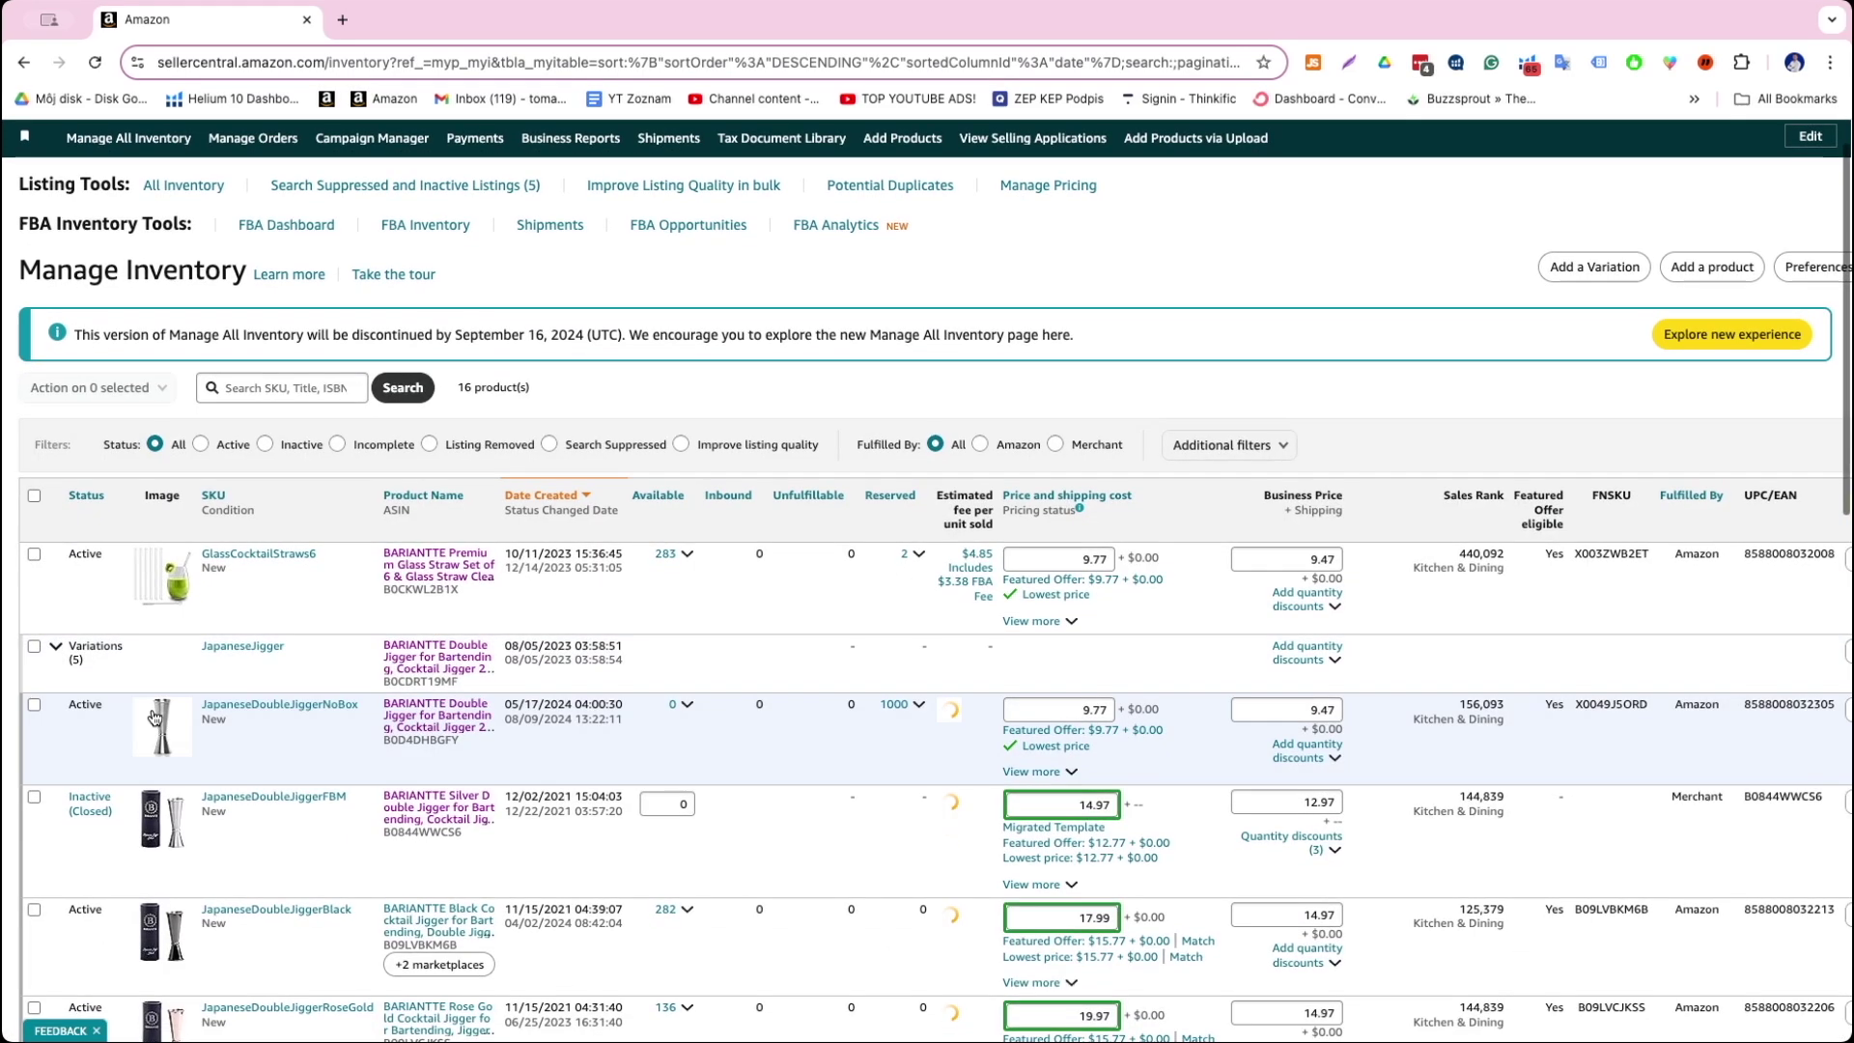
View the available and reserved quantity breakdowns of the JapaneseDoubleJiggerNoBox listing, and close each one
scroll(145, 719, down, 3)
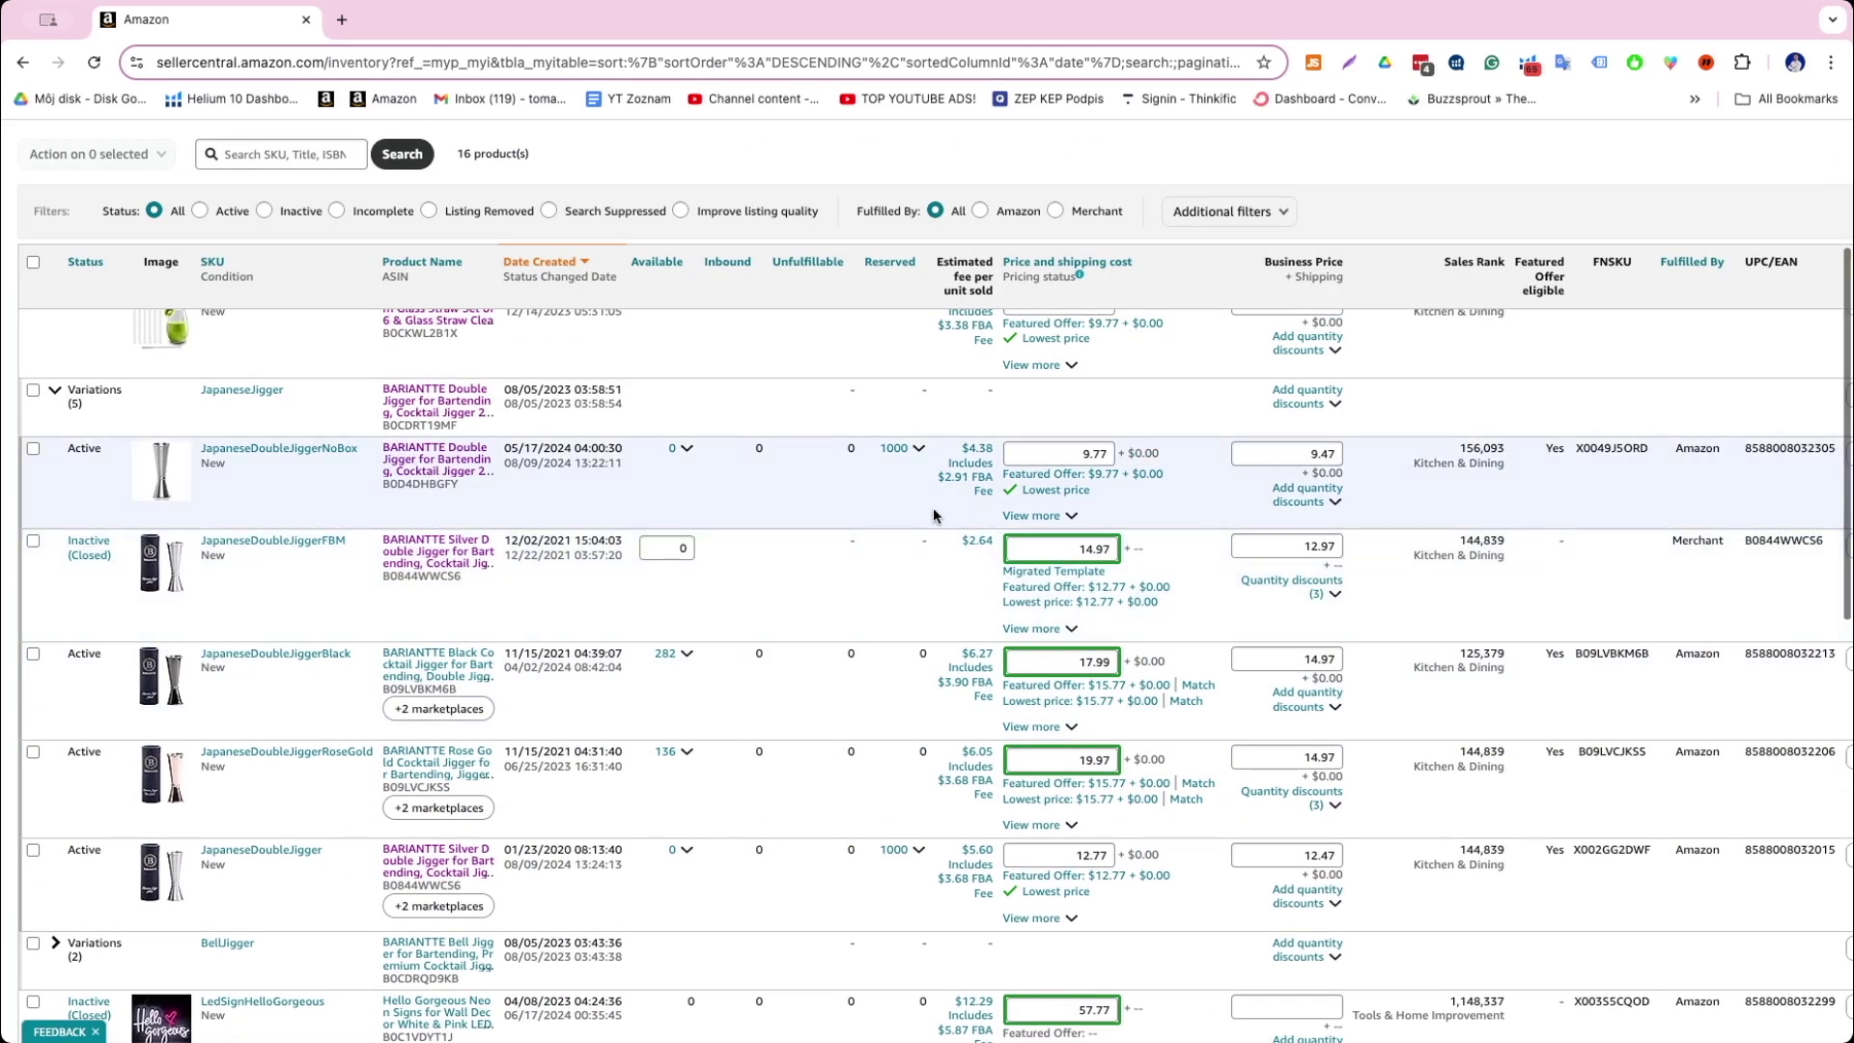
scroll(788, 512, down, 1)
scroll(788, 514, up, 1)
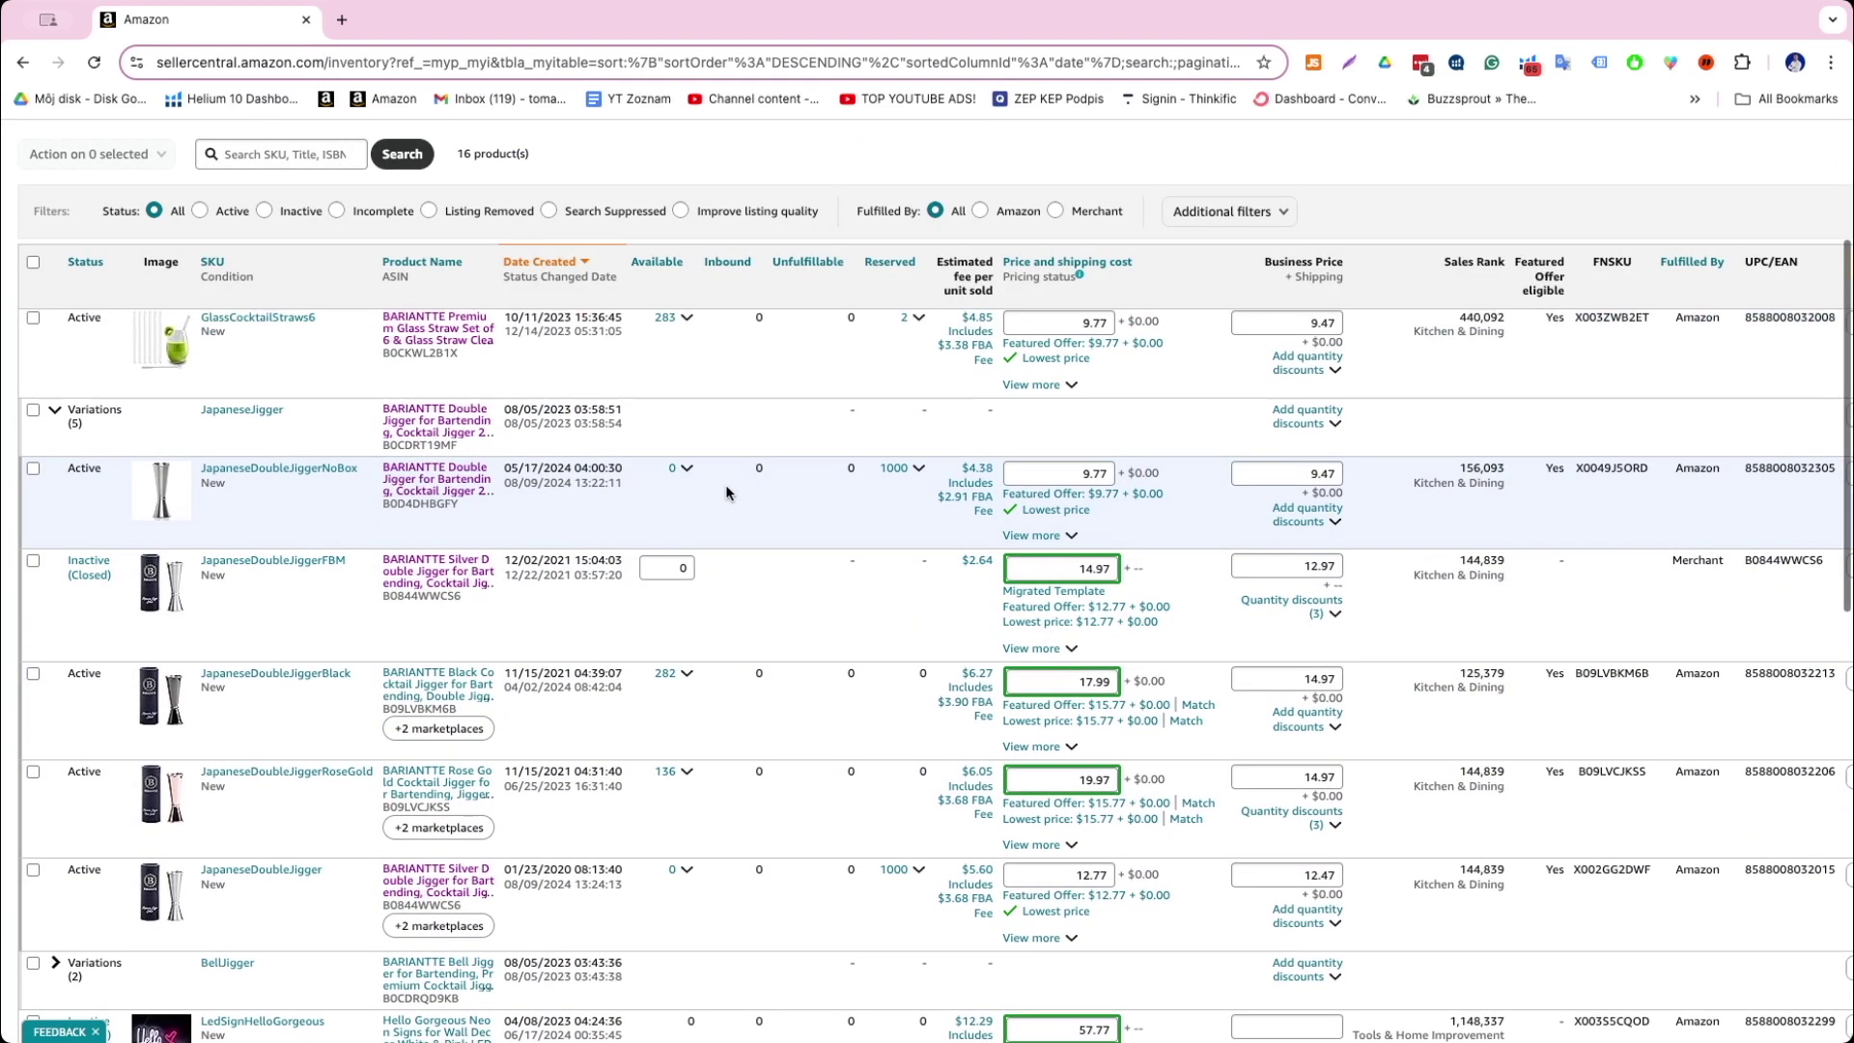
click(686, 468)
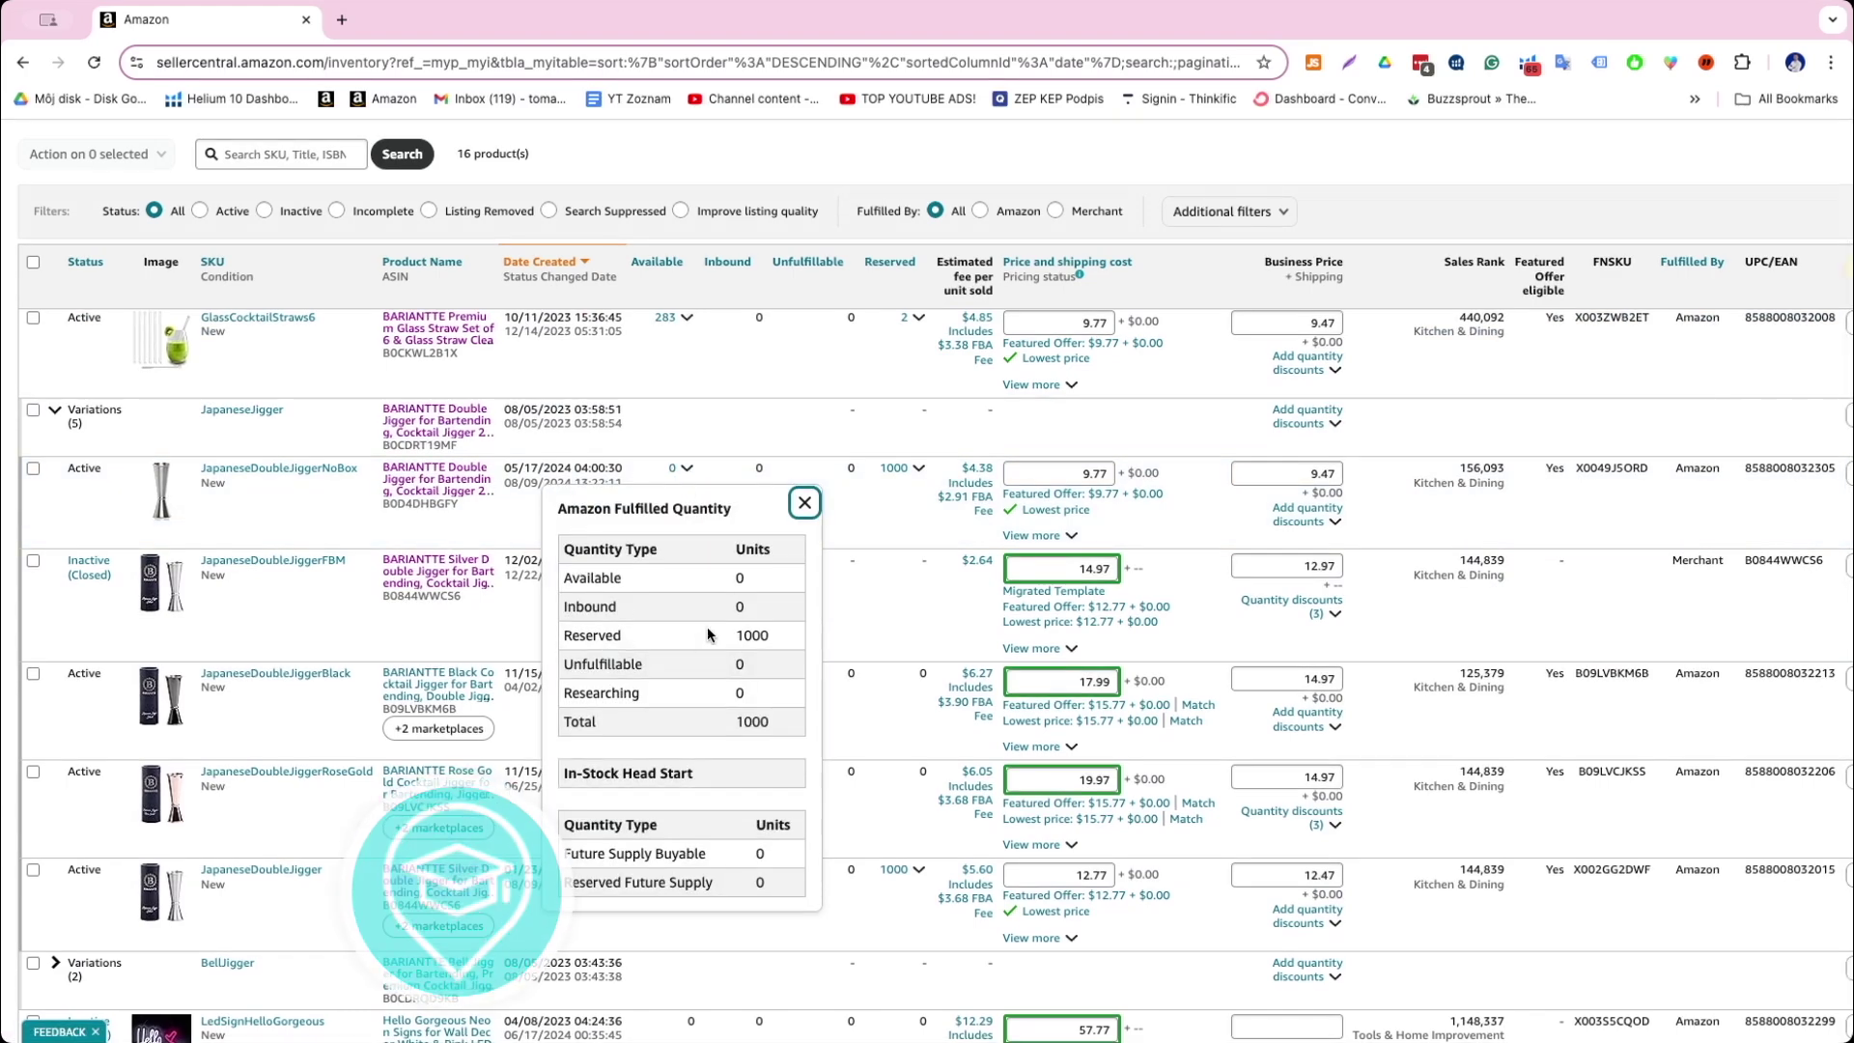
click(804, 504)
click(915, 475)
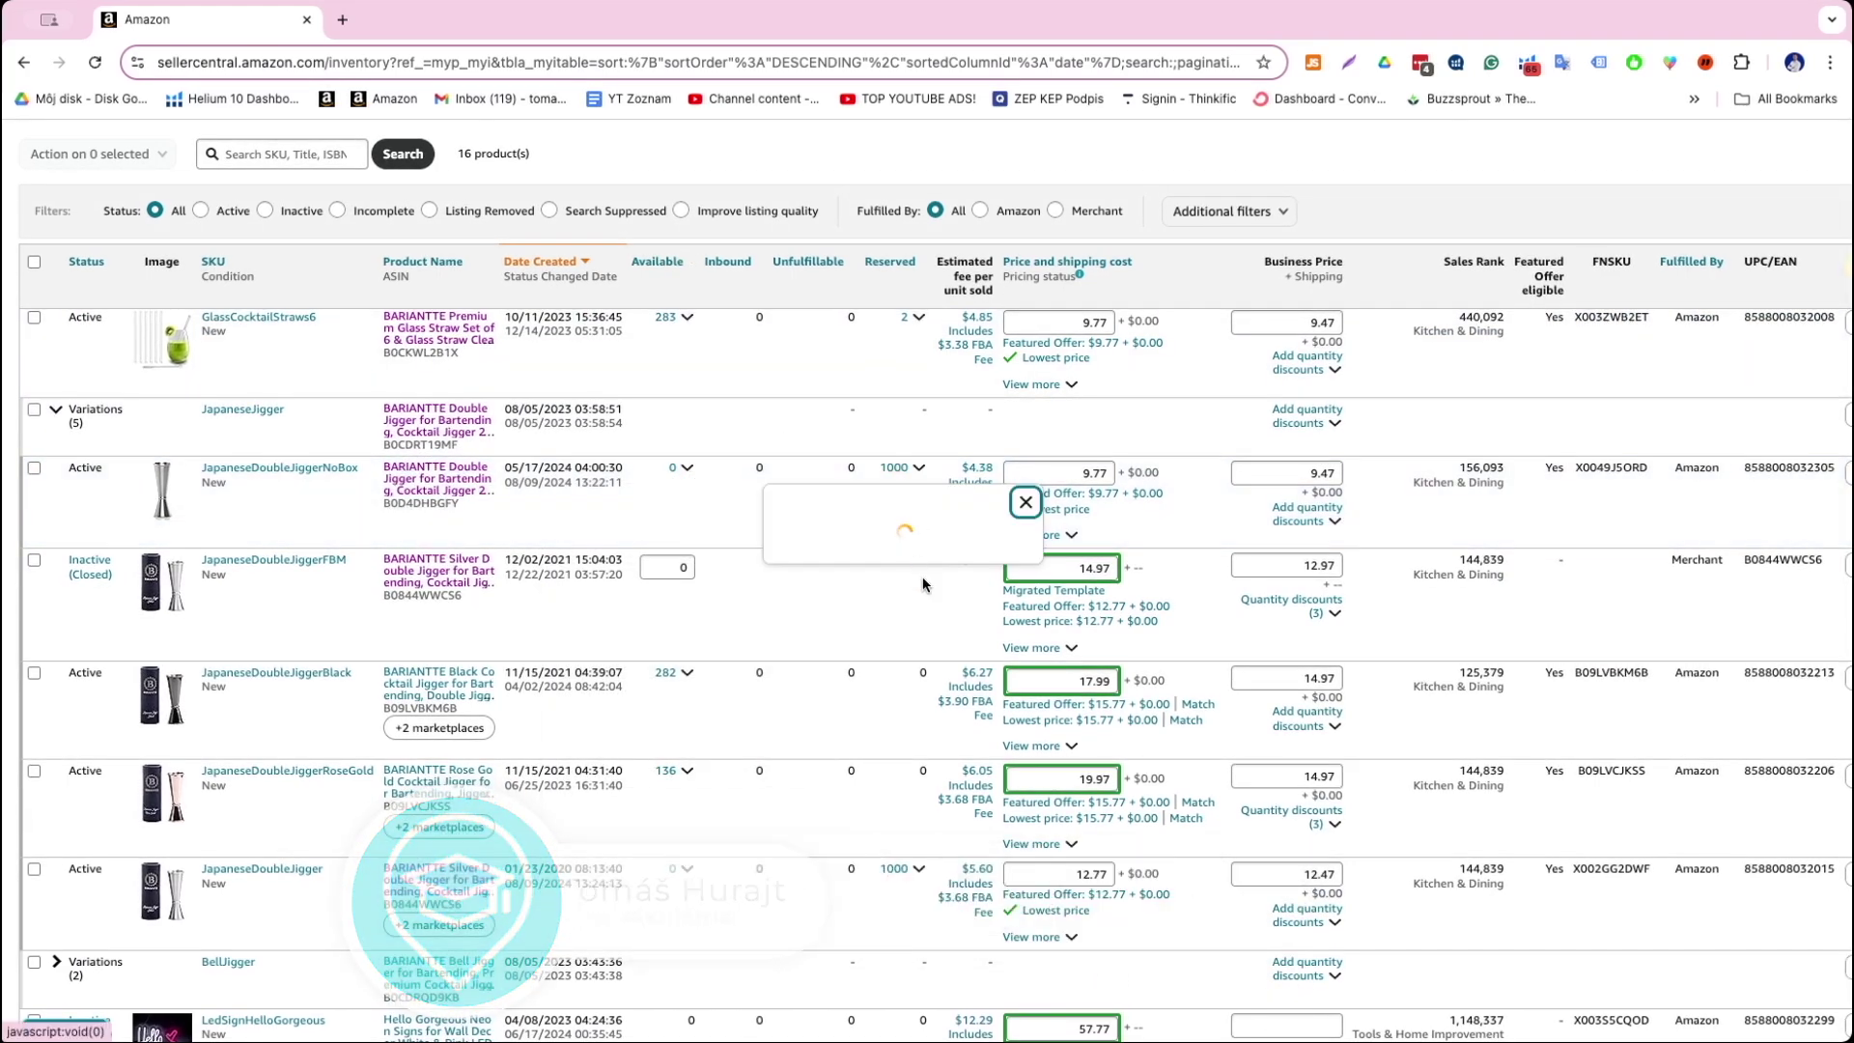
click(1026, 502)
Examine the FNSKU, fulfilment and UPC/EAN details of the JapaneseDoubleJiggerNoBox listing
scroll(1568, 520, right, 1)
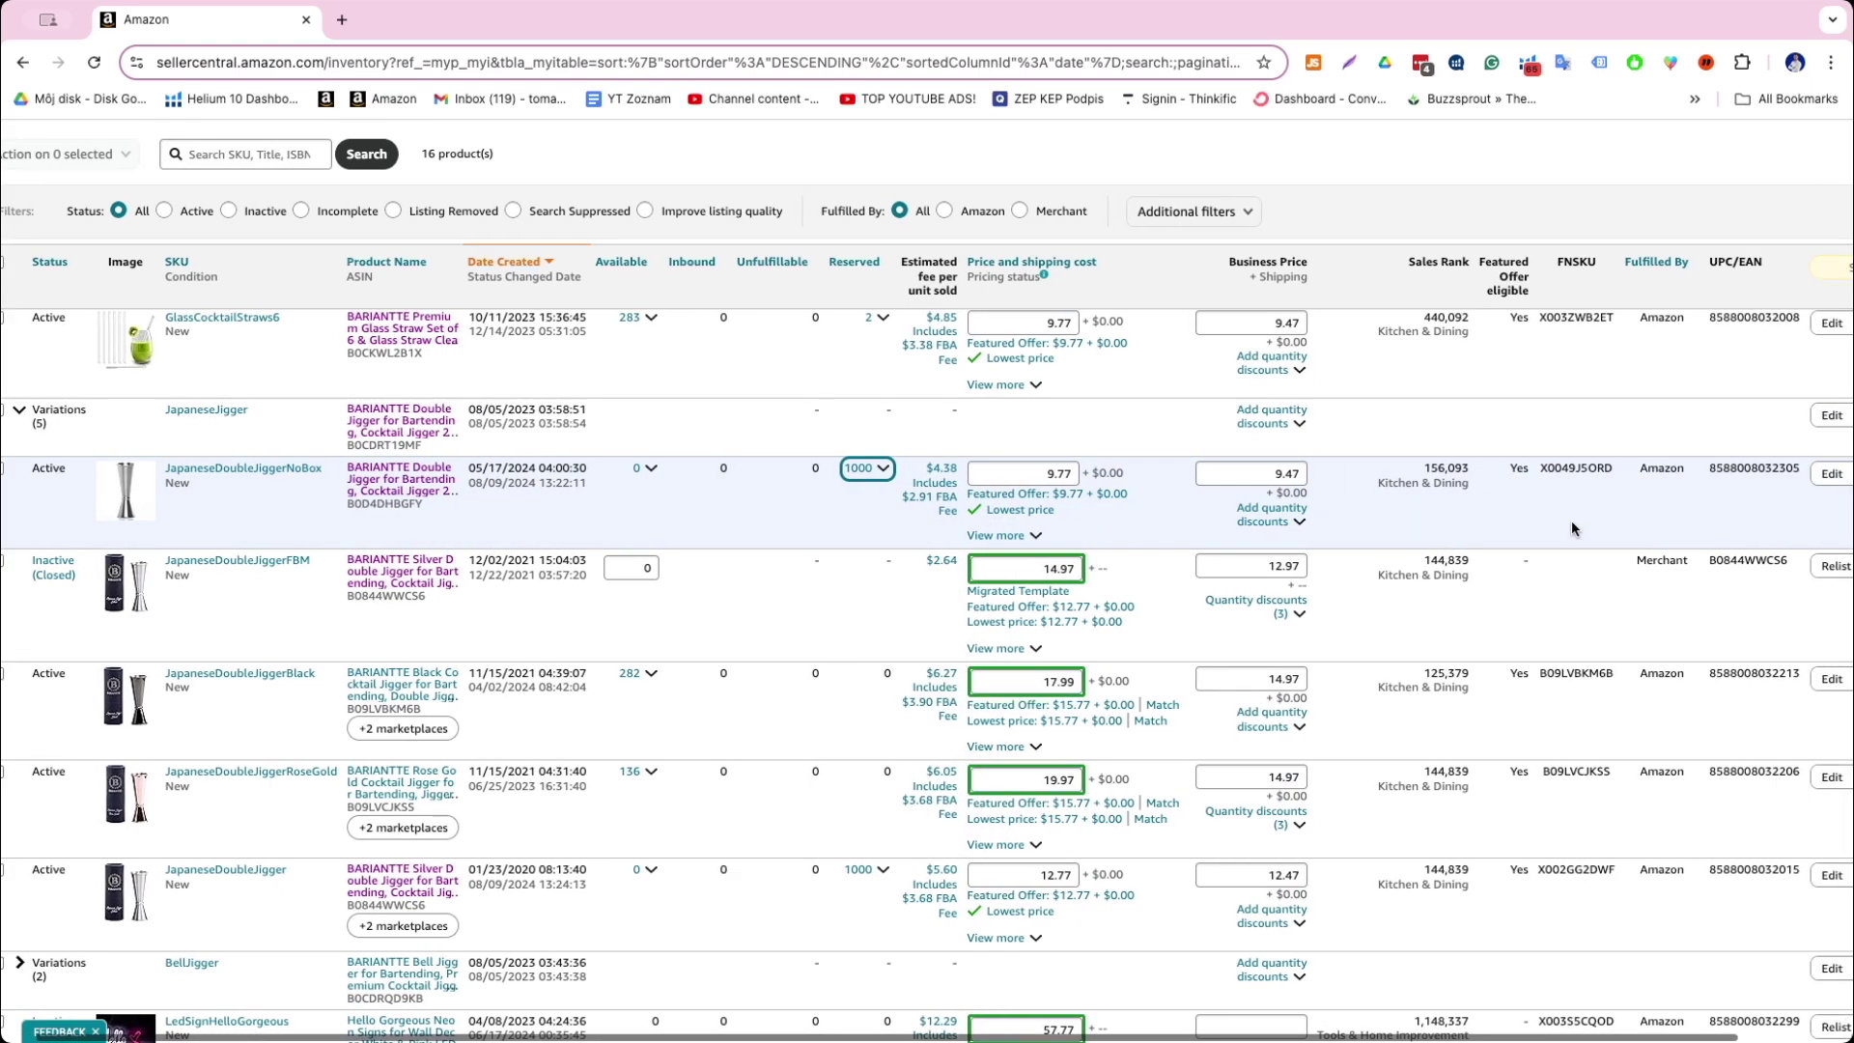
scroll(1570, 525, right, 3)
scroll(1572, 519, left, 1)
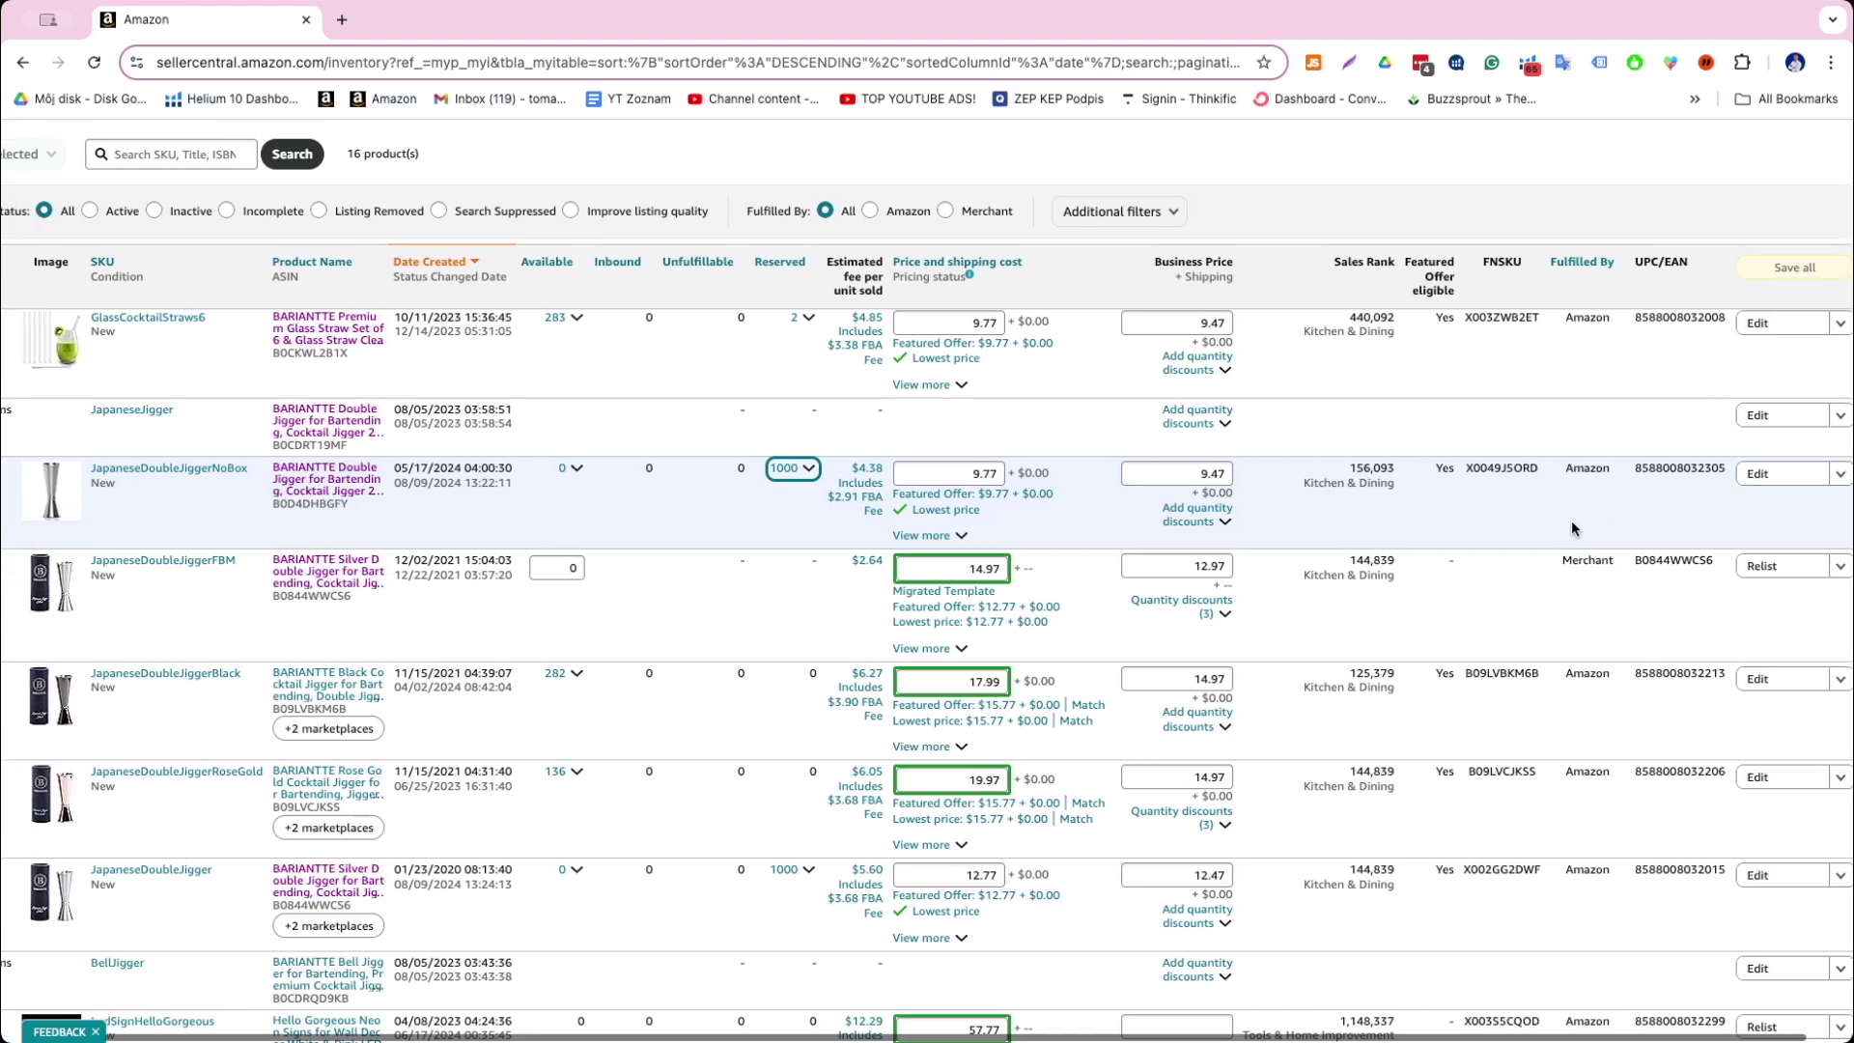
scroll(1501, 465, right, 1)
double_click(1500, 465)
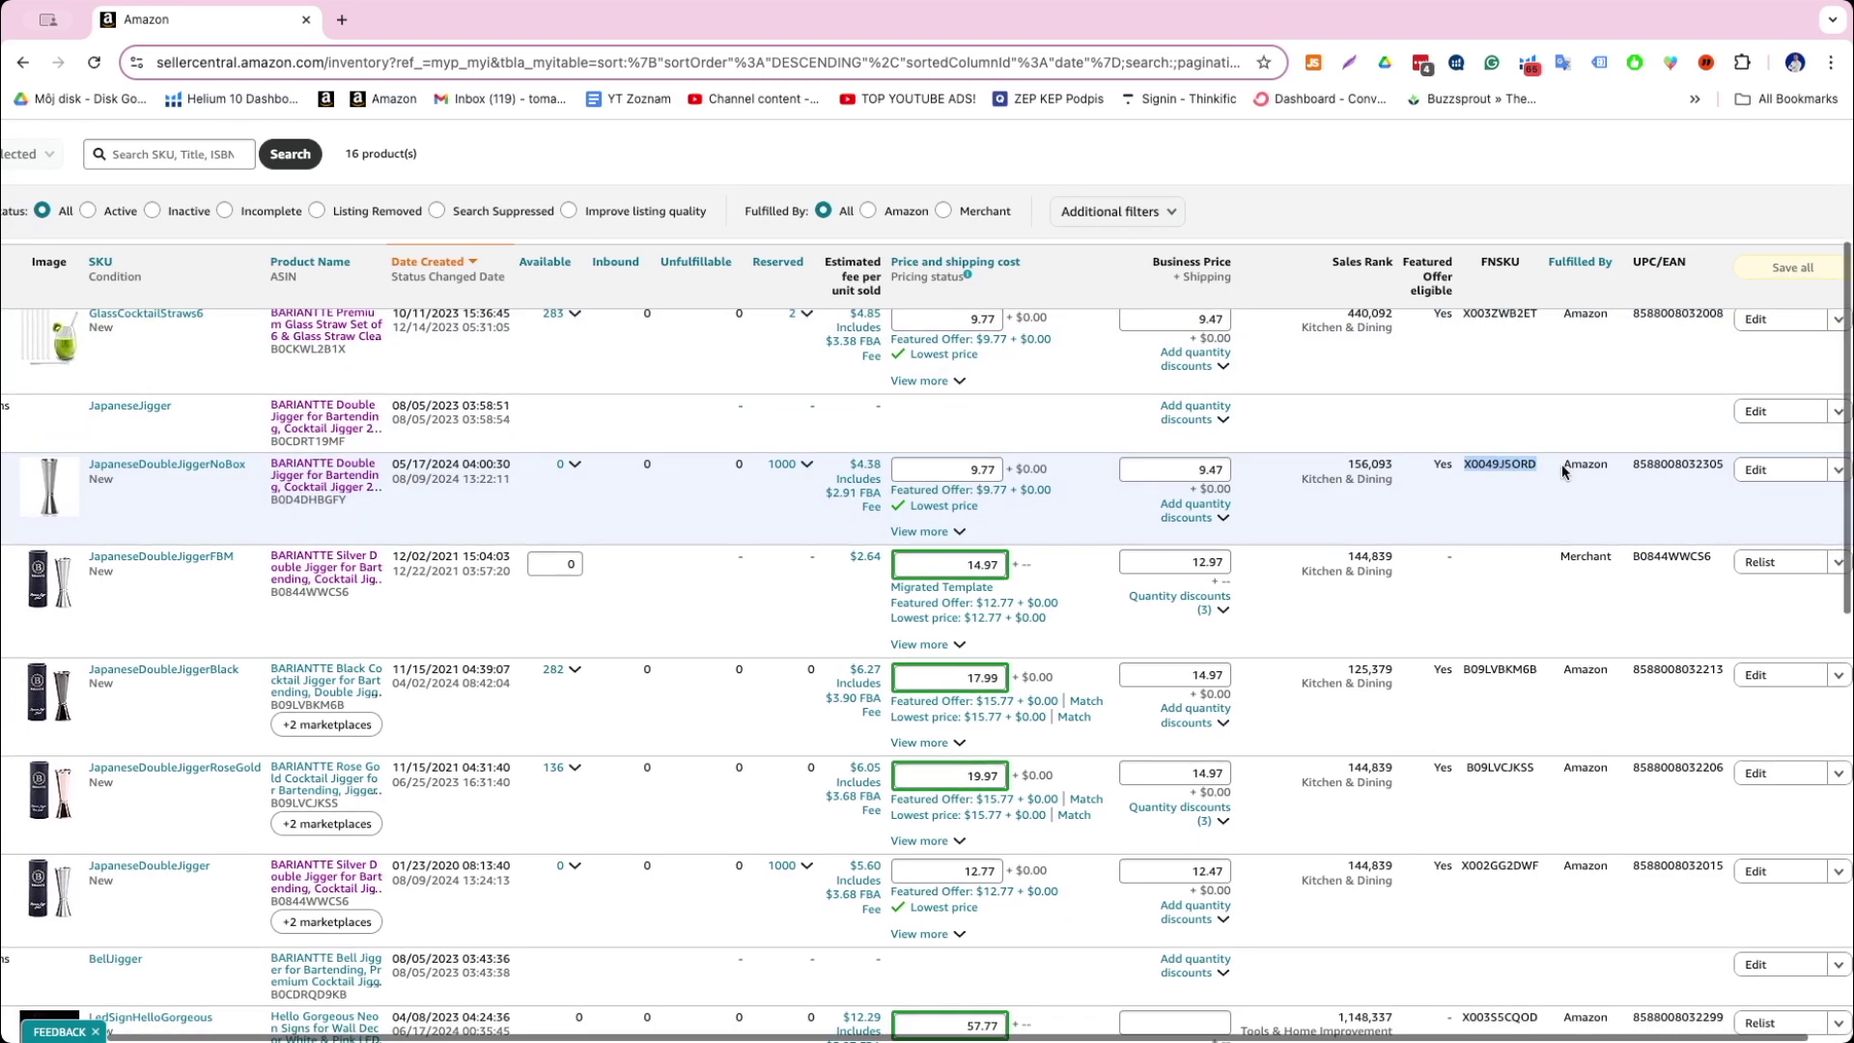
click(1466, 463)
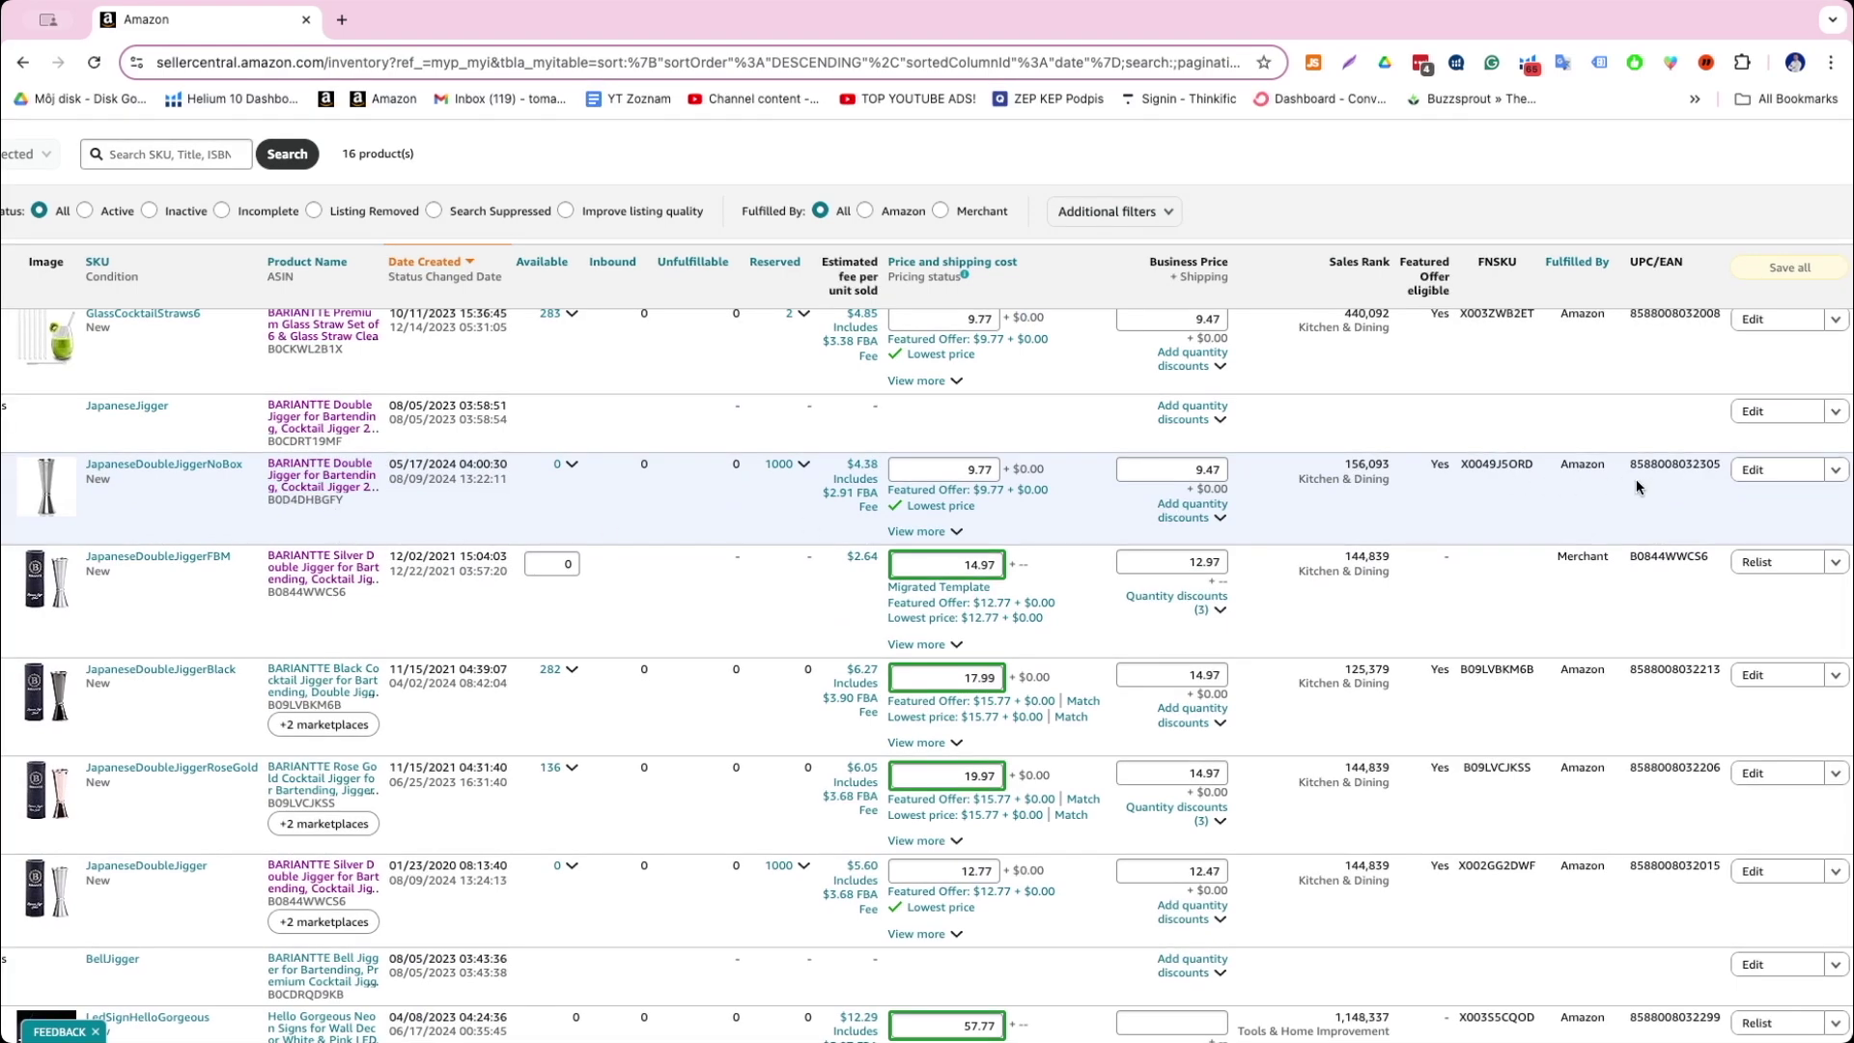
scroll(1333, 539, right, 1)
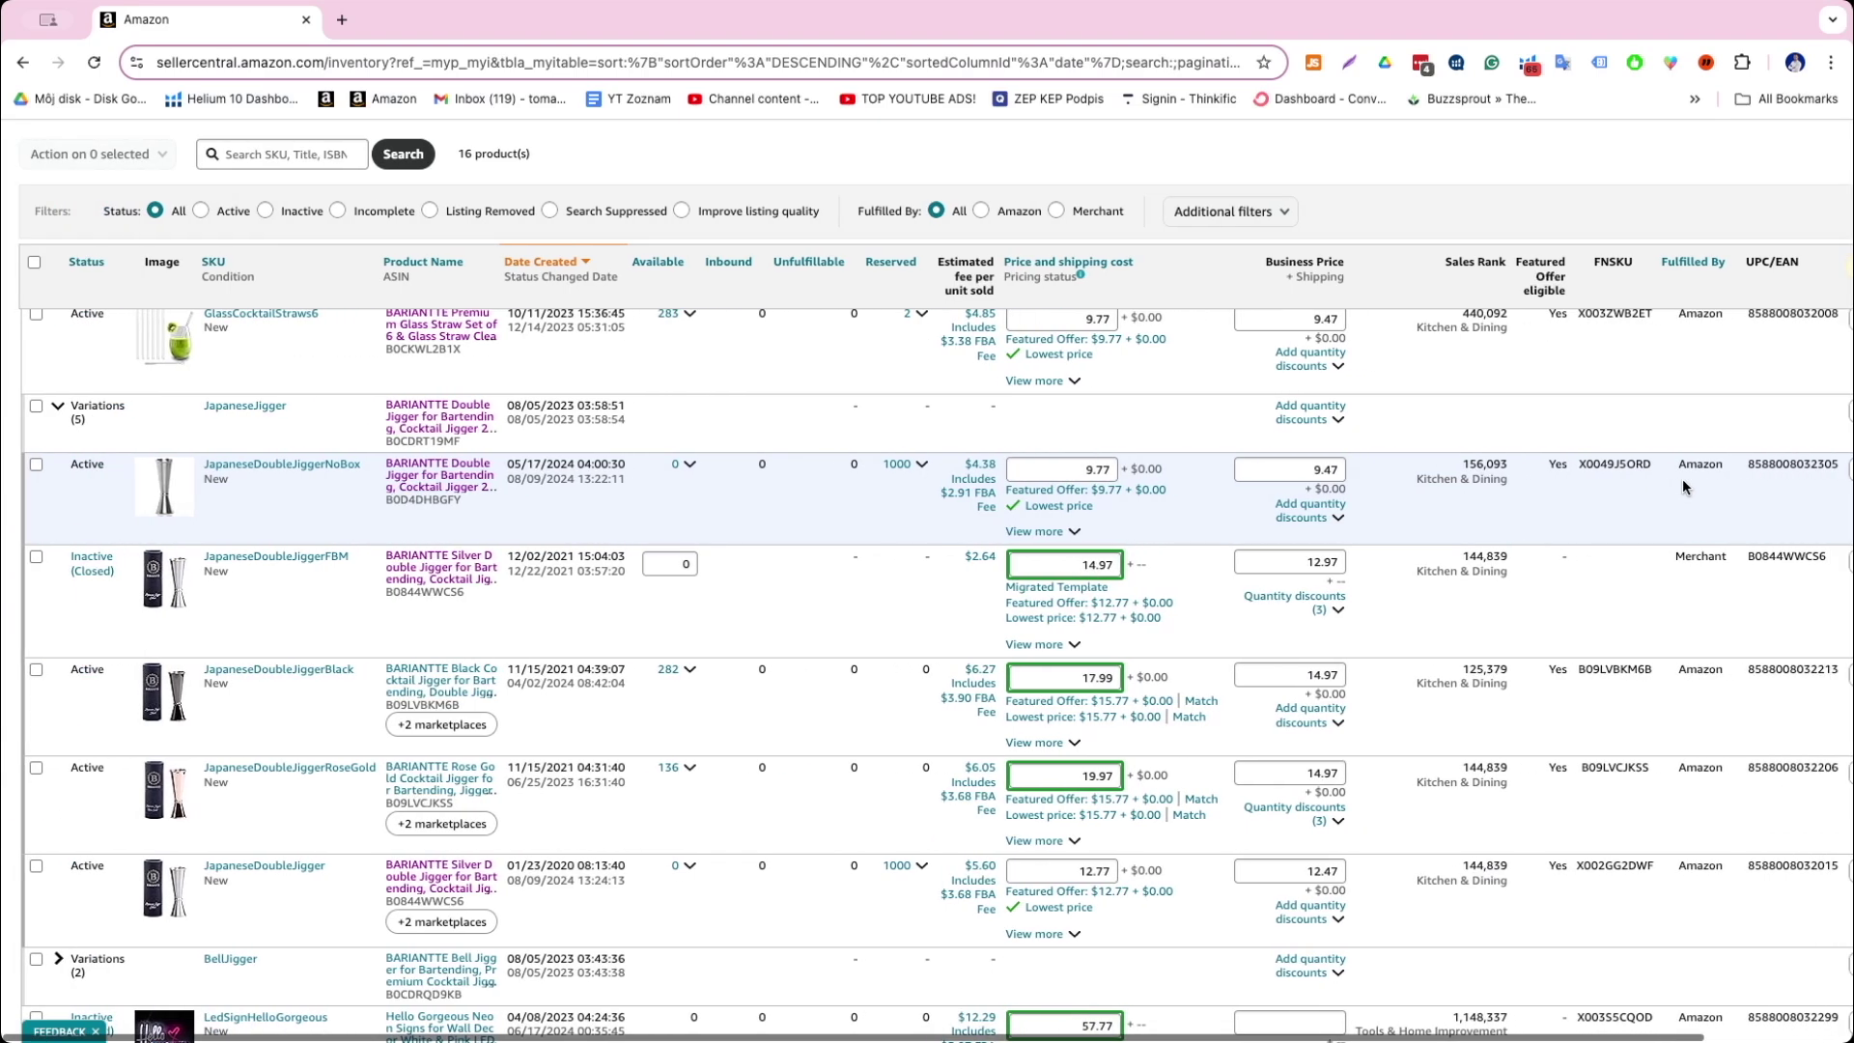
View the edit actions available for the JapaneseDoubleJiggerNoBox listing, and close them without choosing any
click(1812, 471)
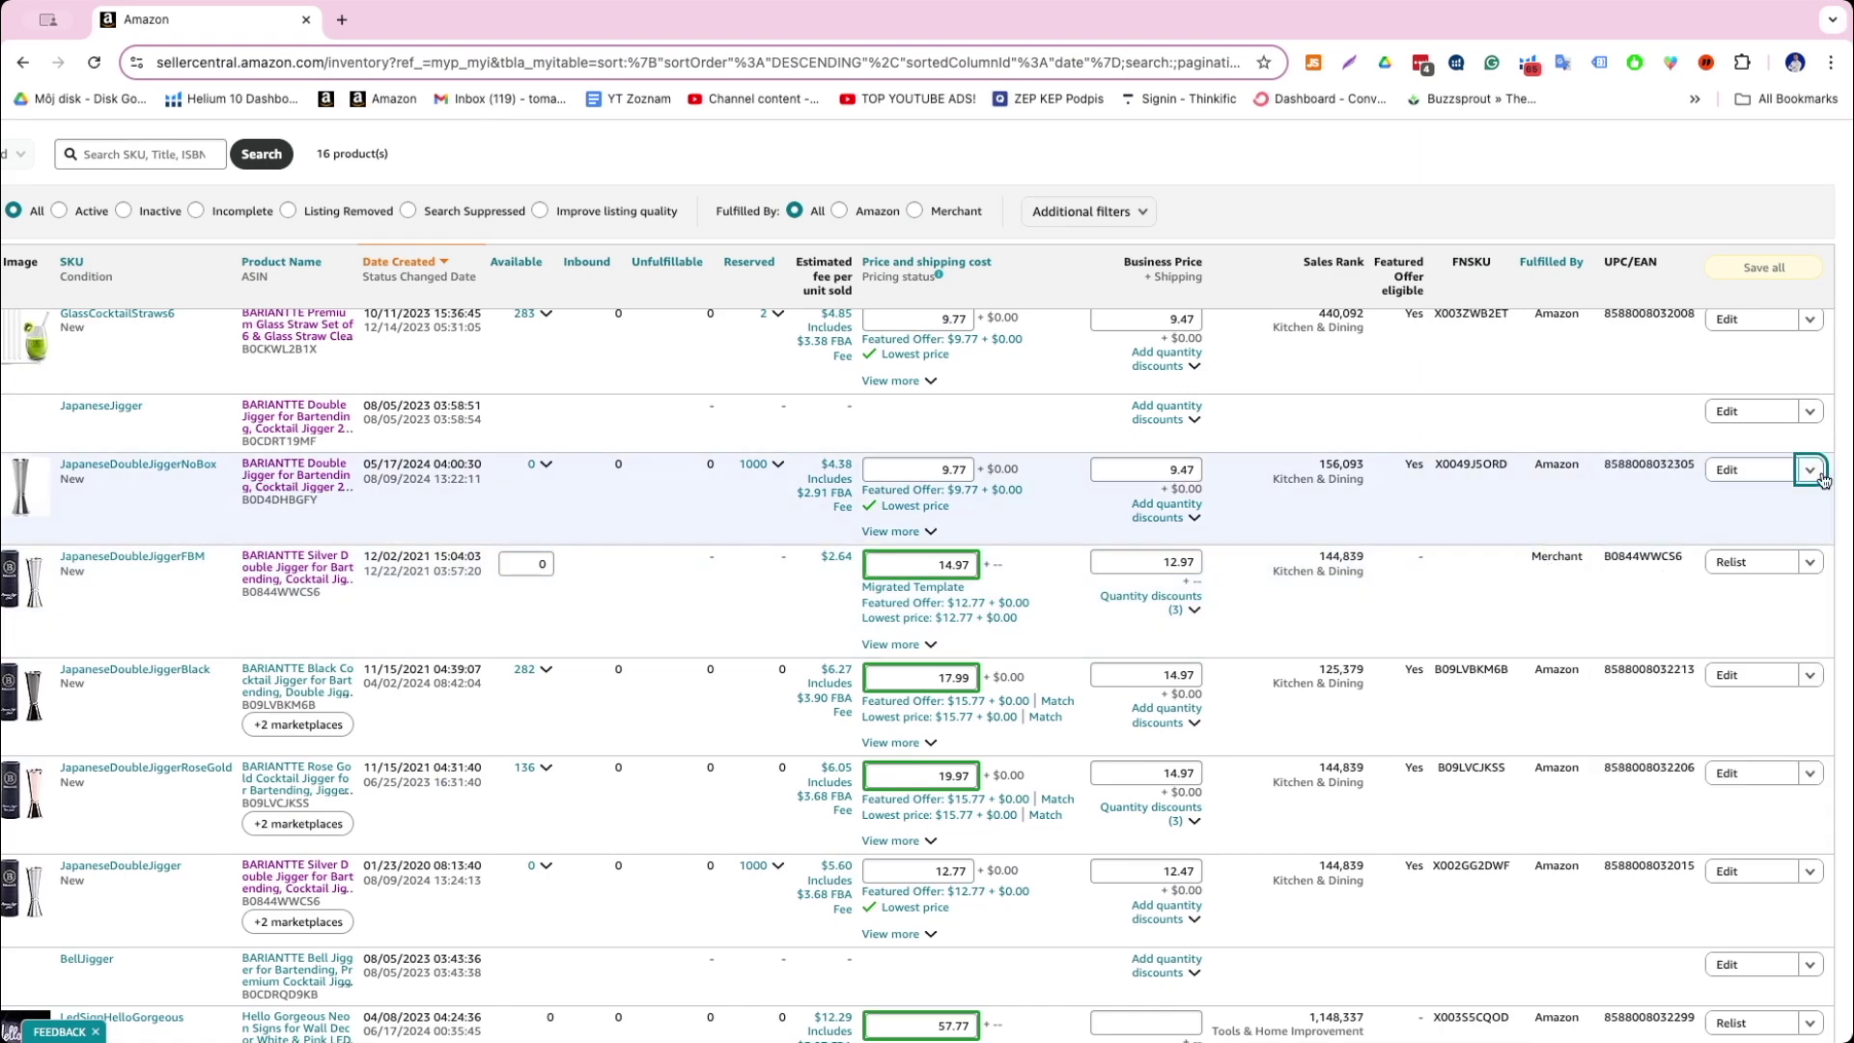
click(1811, 471)
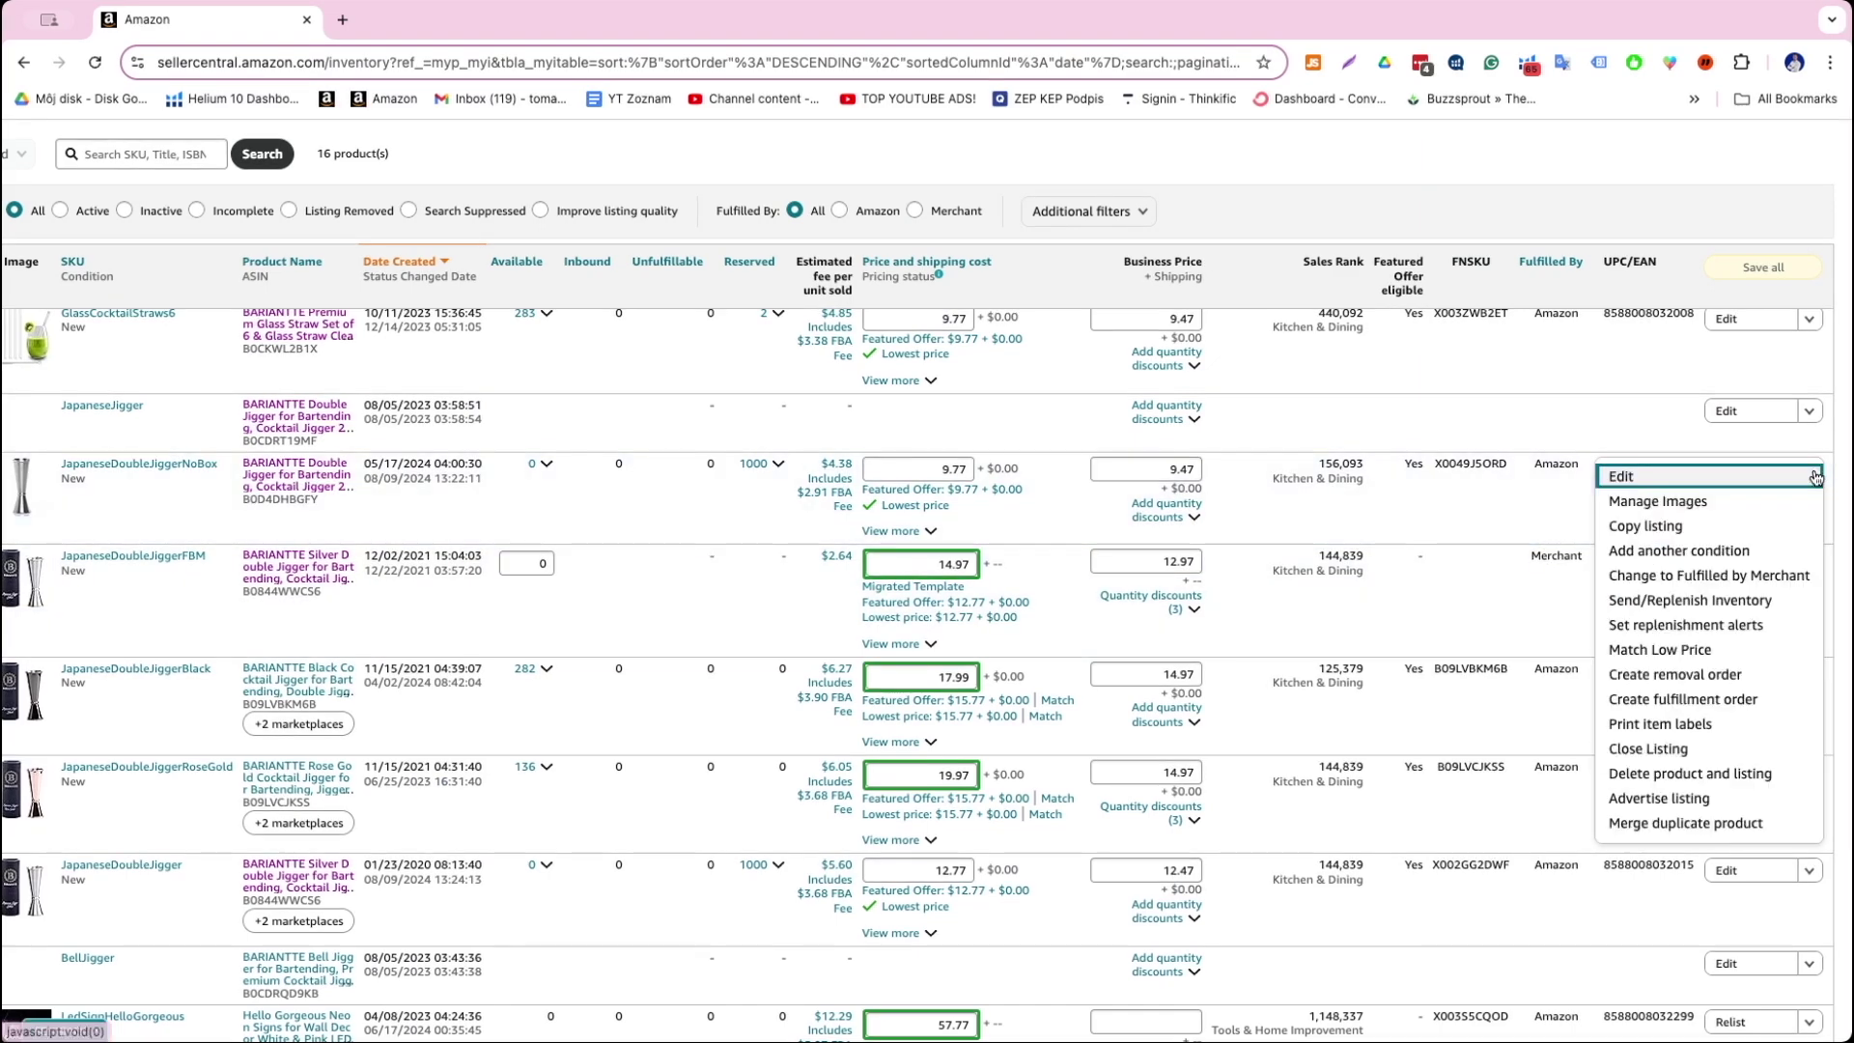
click(1439, 527)
Select the JapaneseDoubleJiggerNoBox, JapaneseDoubleJiggerFBM, JapaneseDoubleJiggerBlack and JapaneseDoubleJiggerRoseGold listings
scroll(393, 541, right, 1)
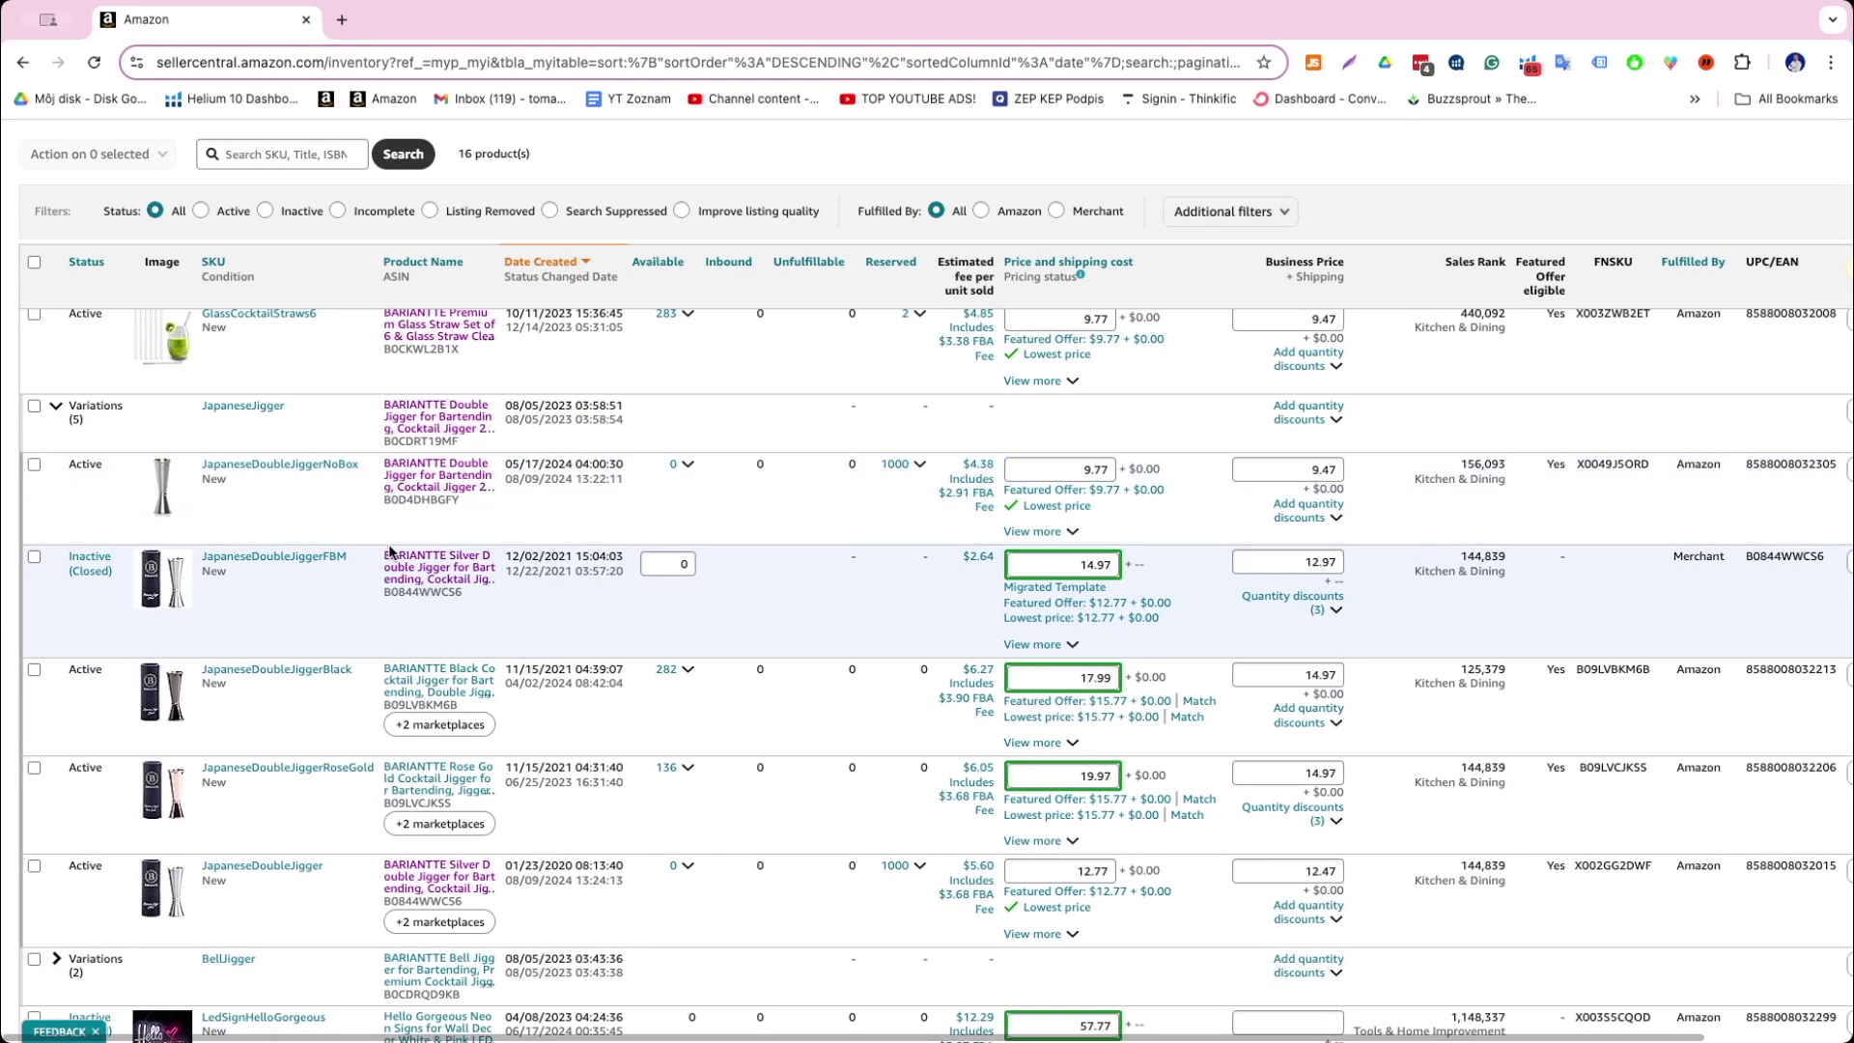
scroll(375, 575, down, 1)
scroll(371, 601, up, 3)
click(35, 584)
click(34, 675)
click(34, 788)
click(33, 887)
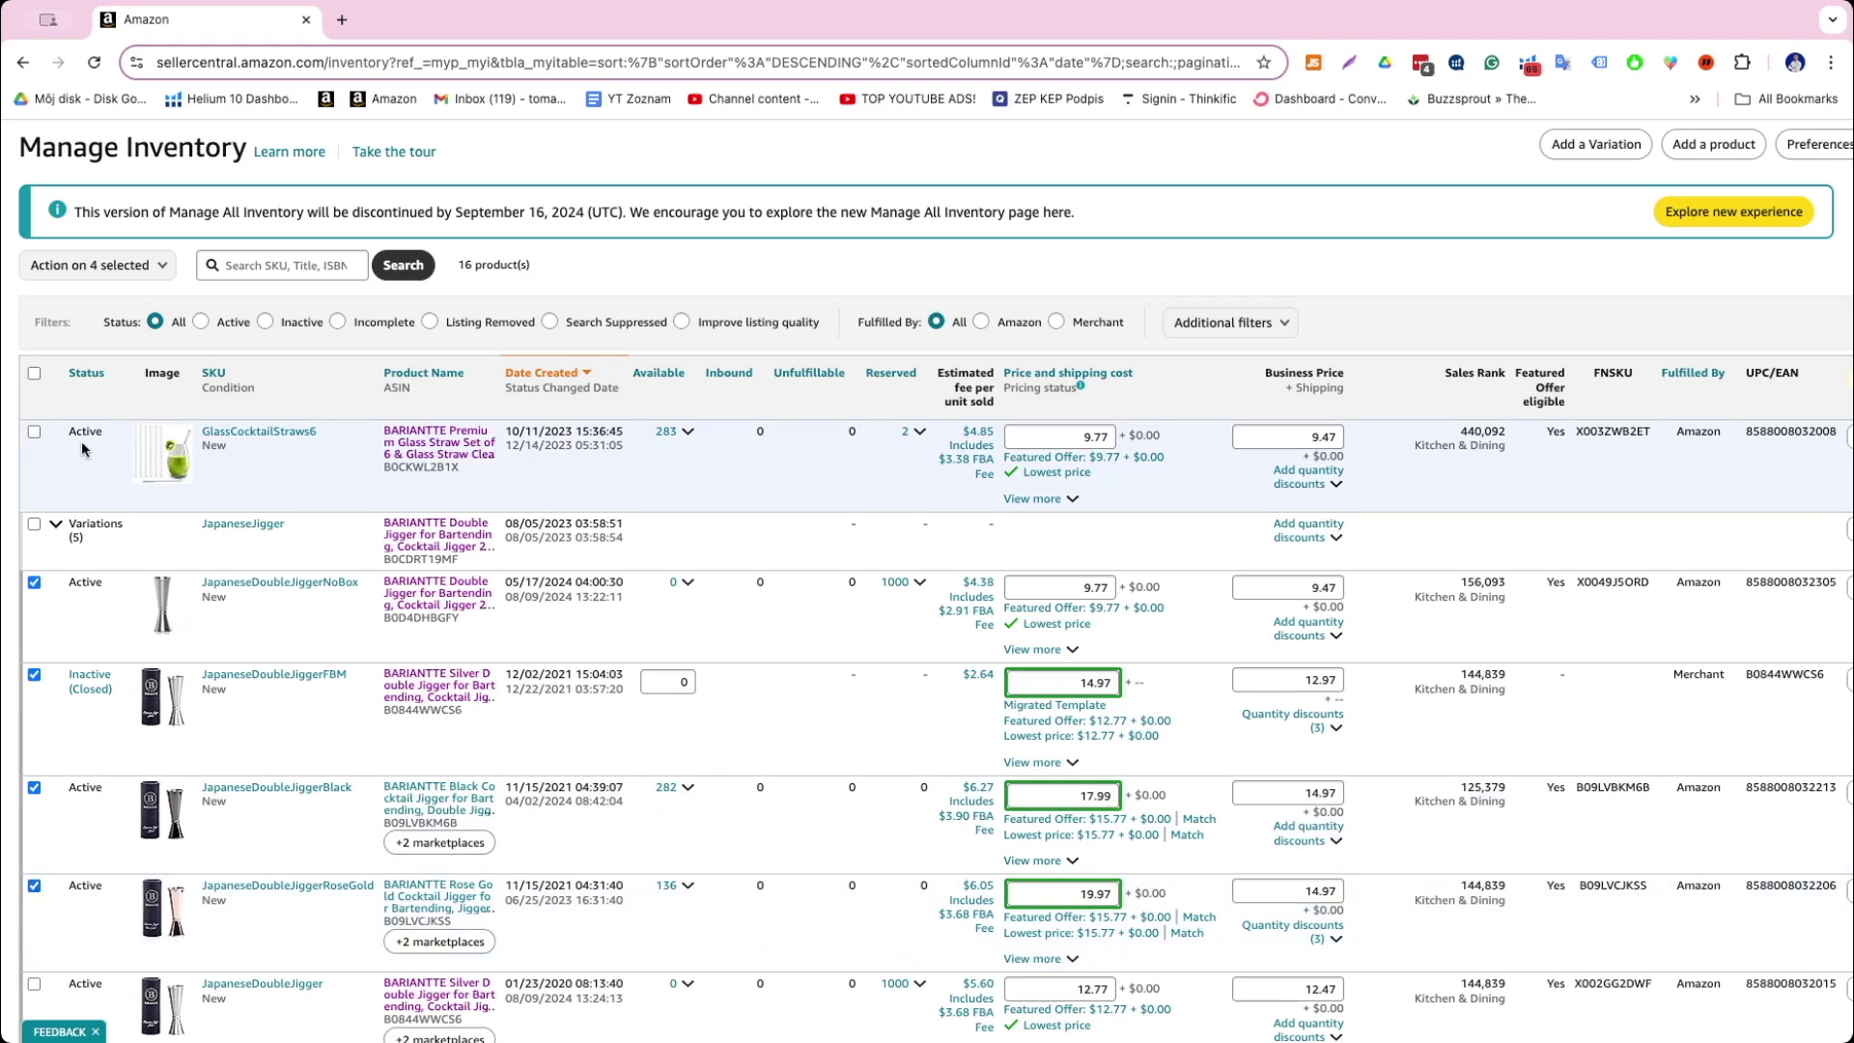
View the bulk actions available for the four selected listings, and close them without choosing any
click(140, 275)
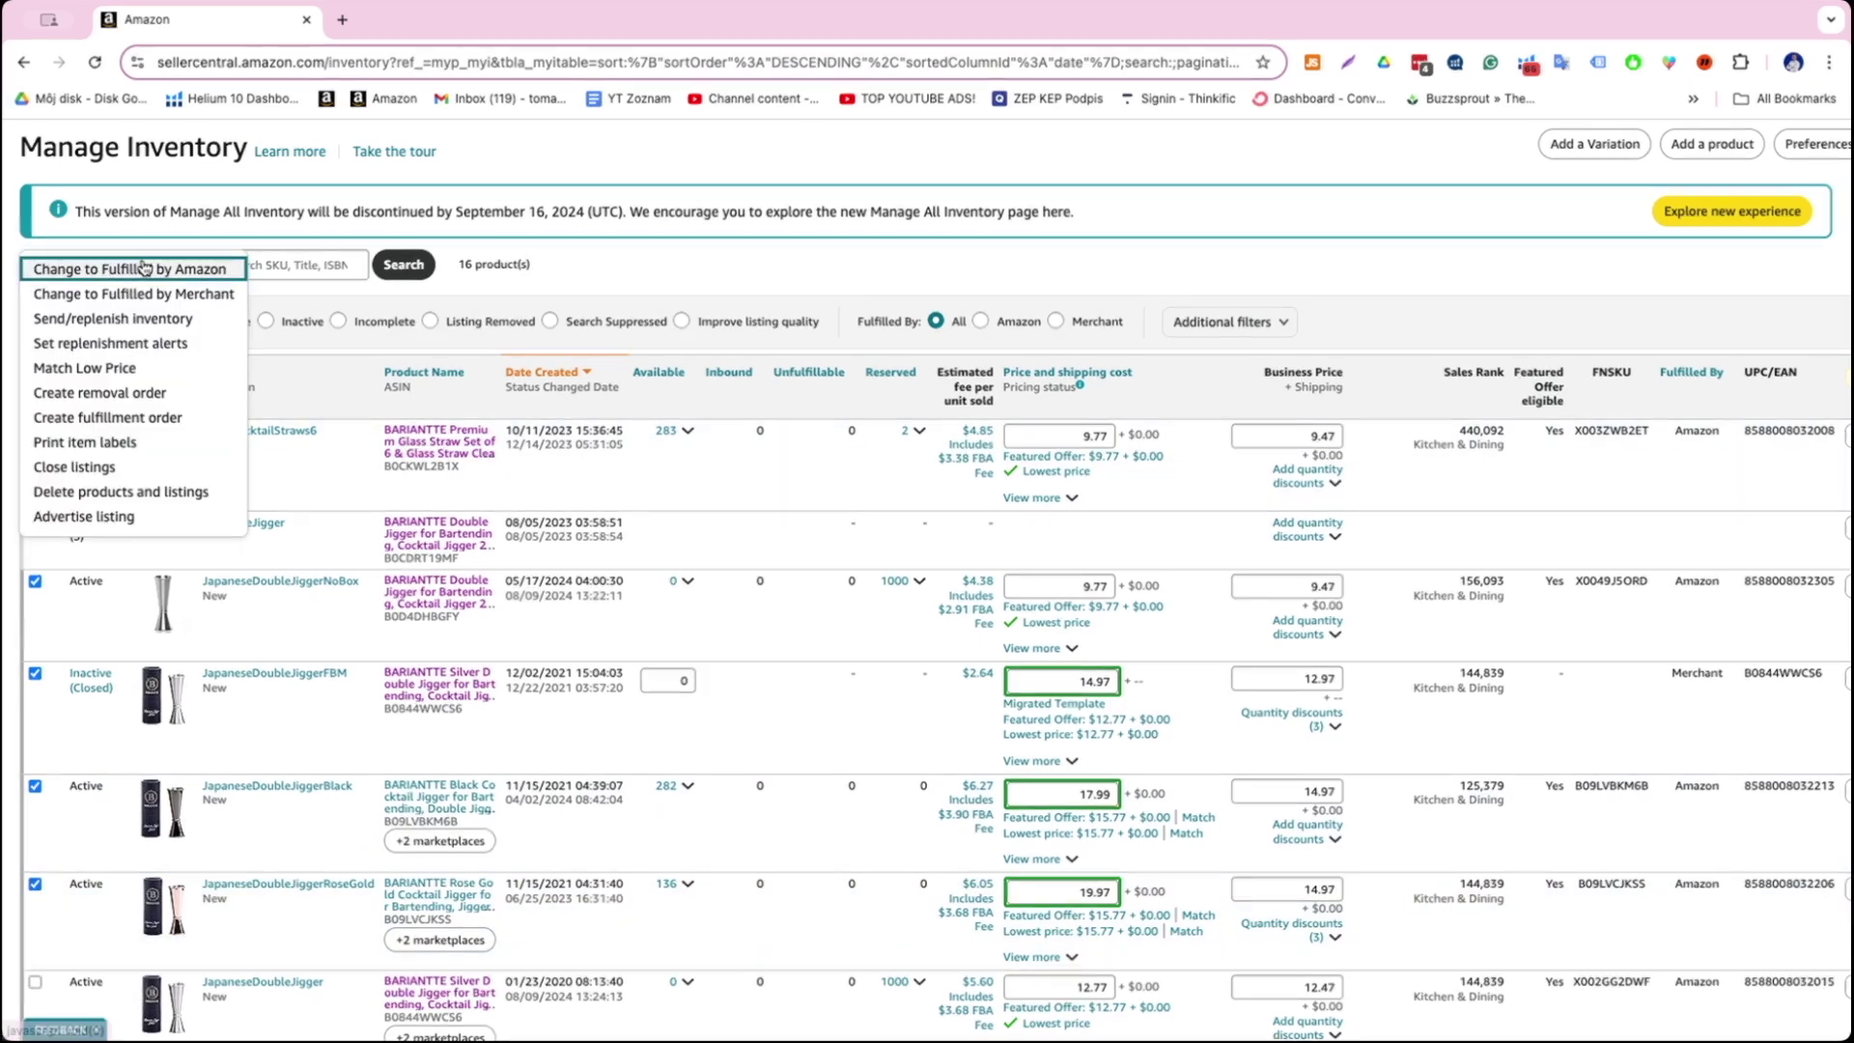
click(141, 270)
click(142, 268)
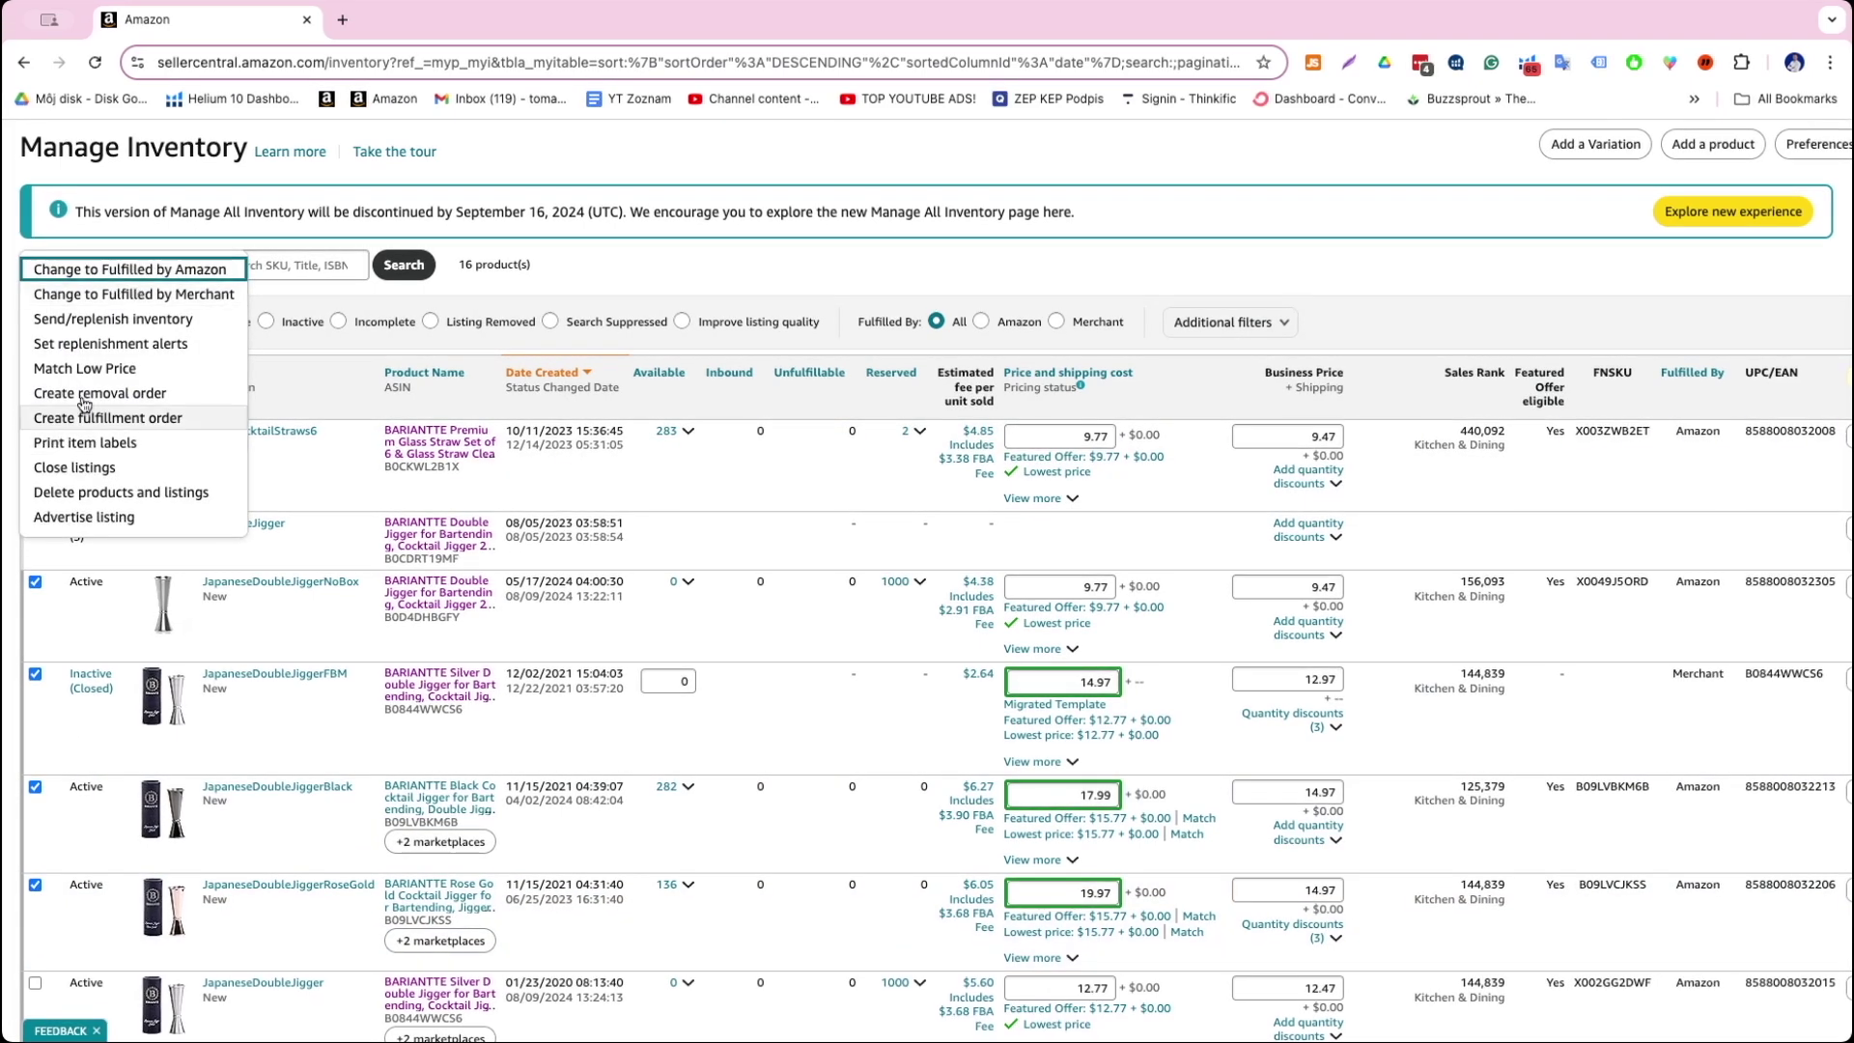
key(Escape)
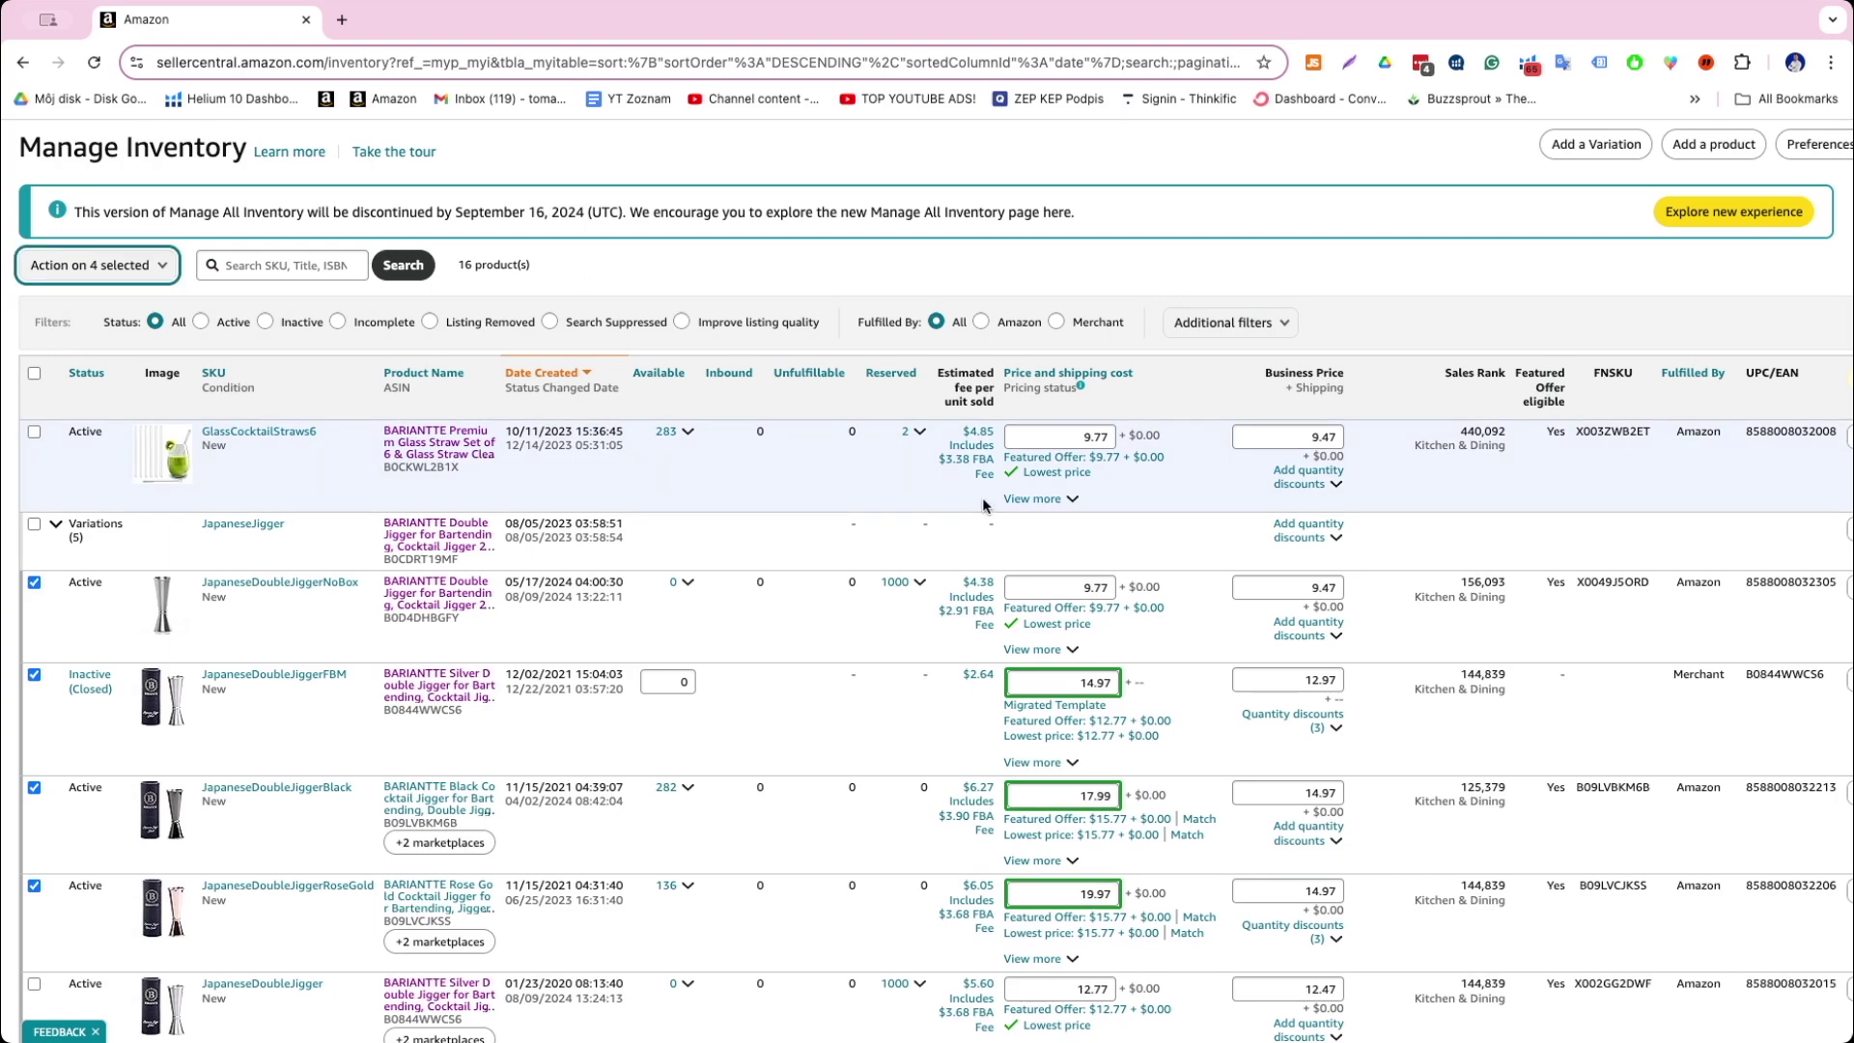
Go to the Coupons page among the advertising tools and start creating a new coupon
scroll(971, 473, up, 2)
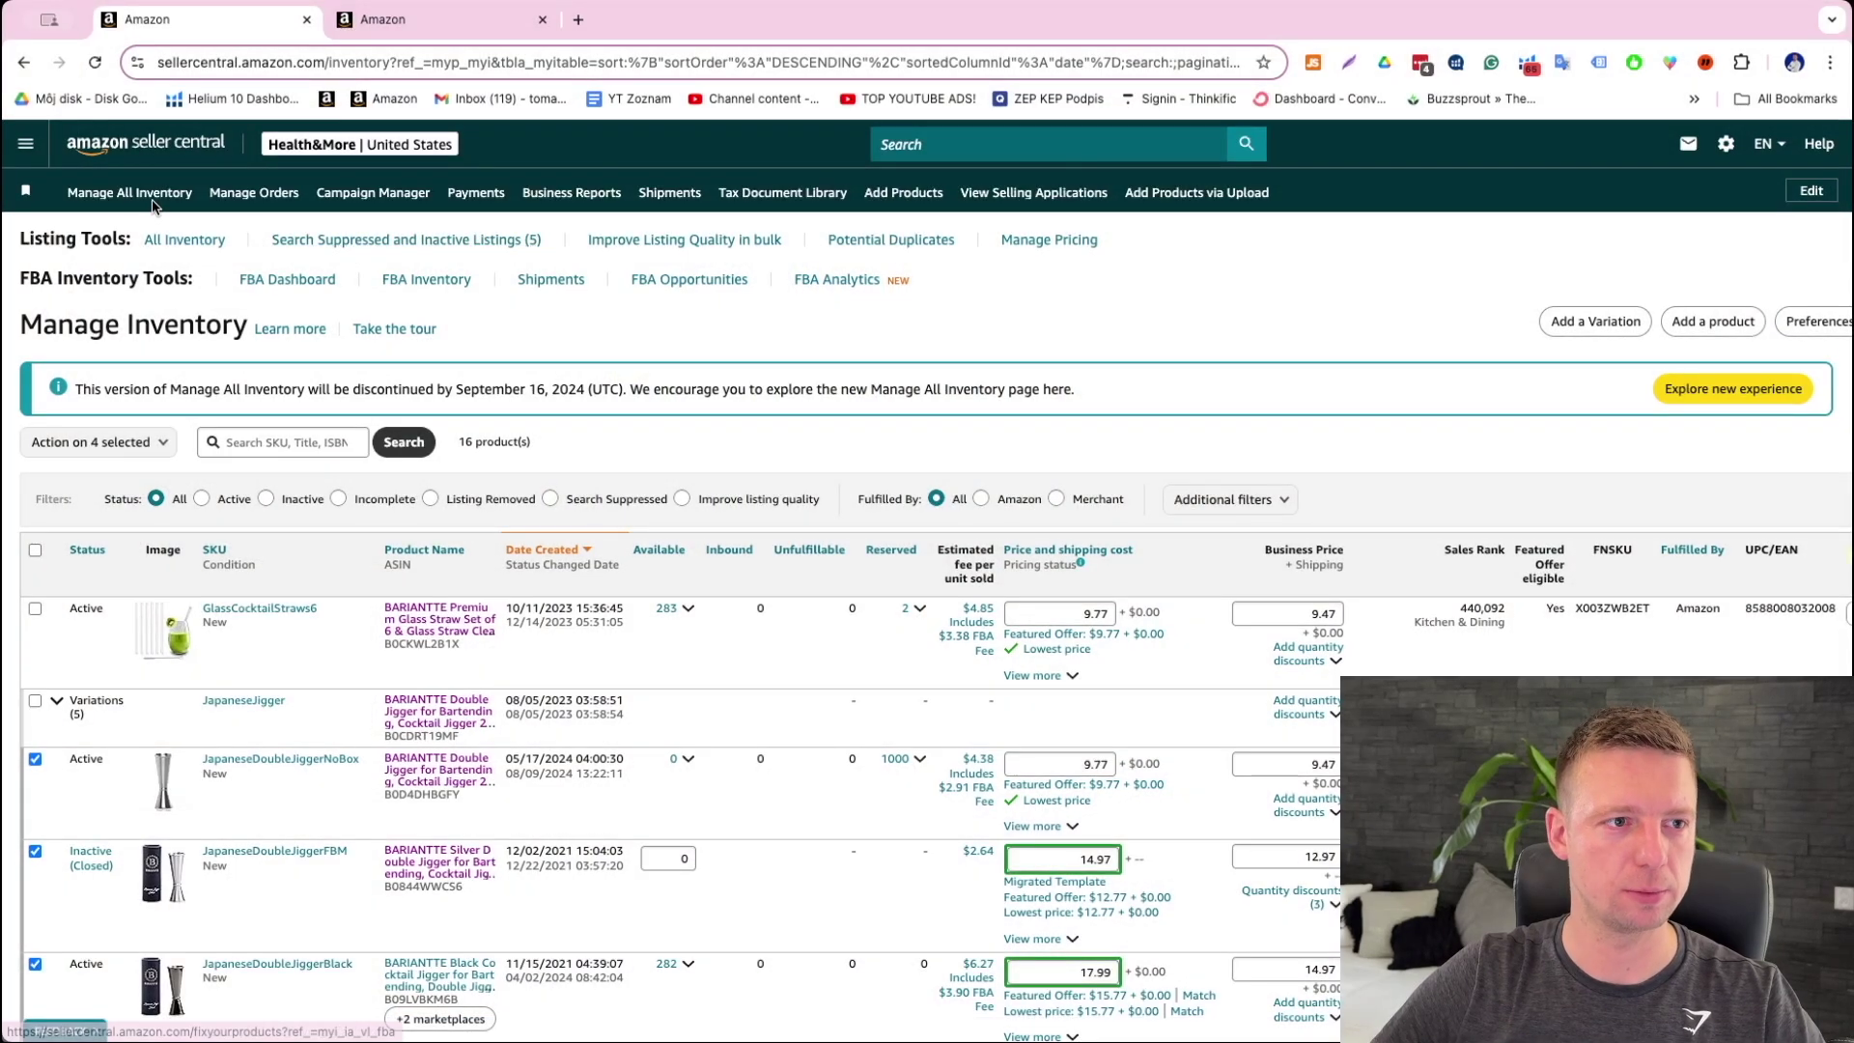
click(27, 146)
mouse_move(83, 373)
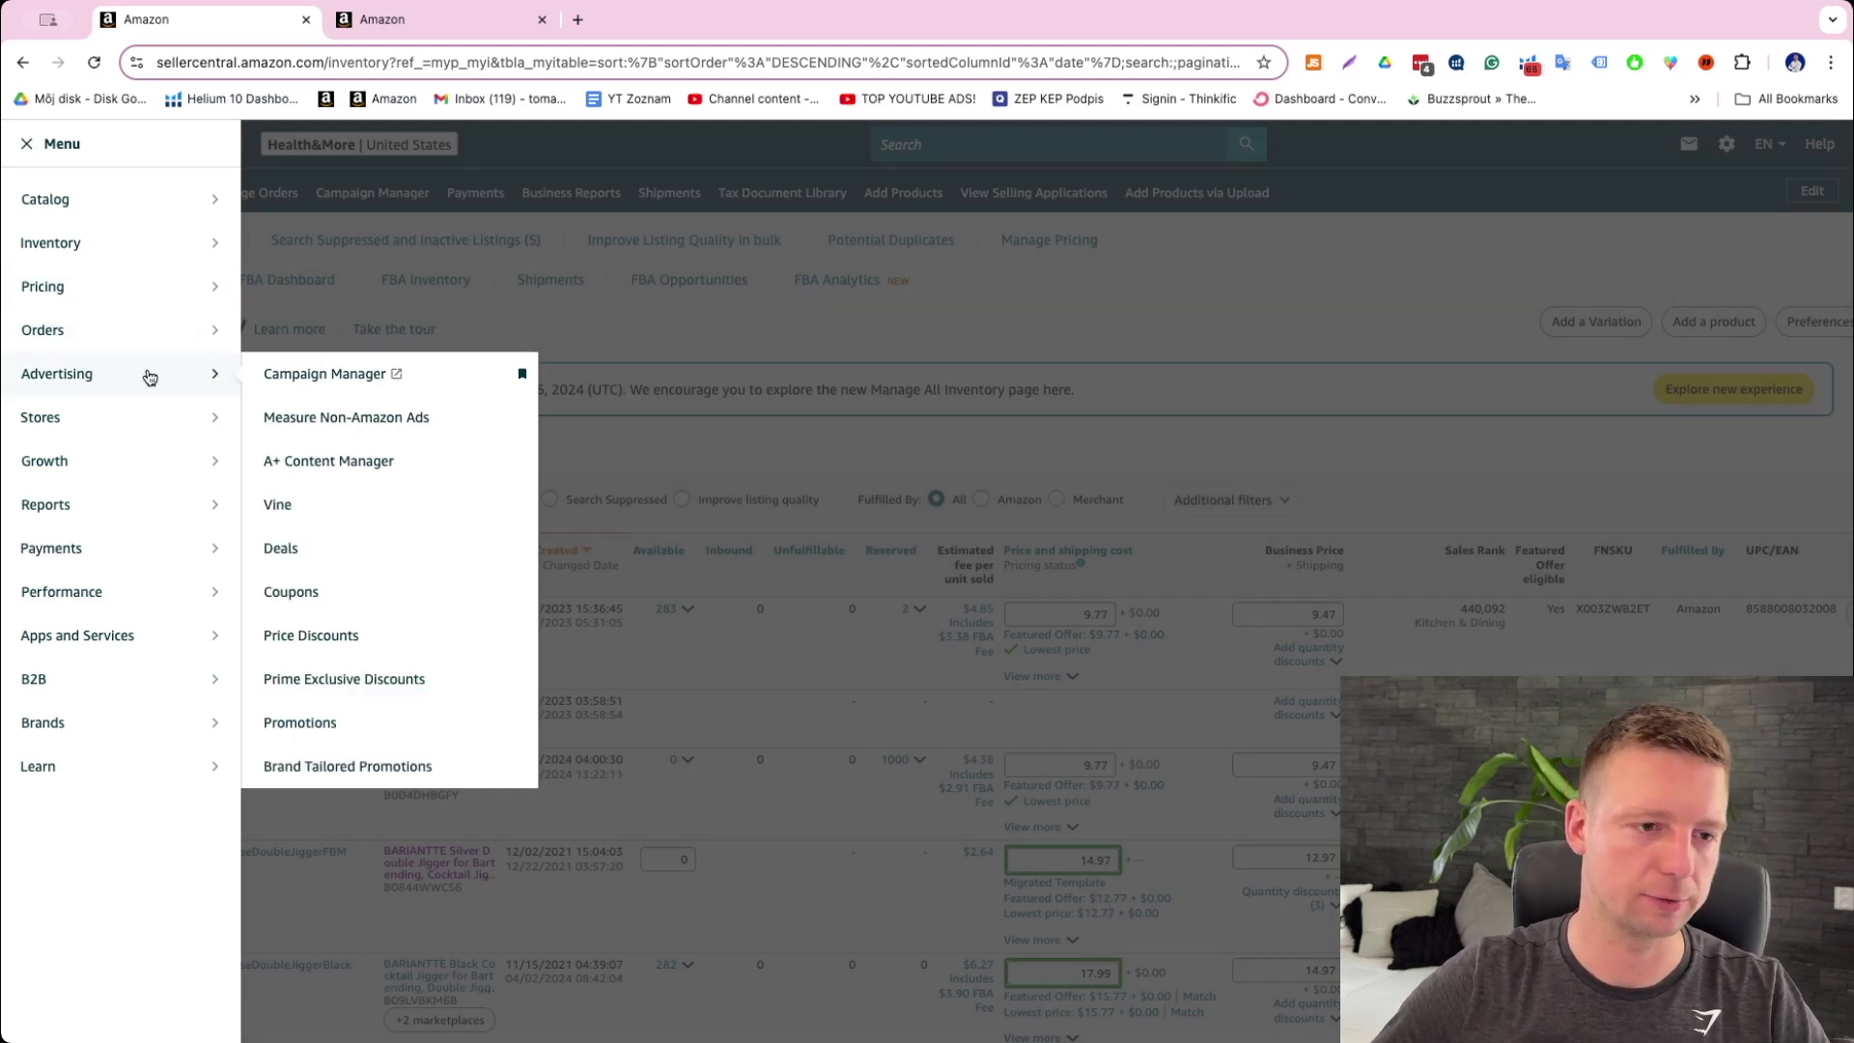
click(368, 602)
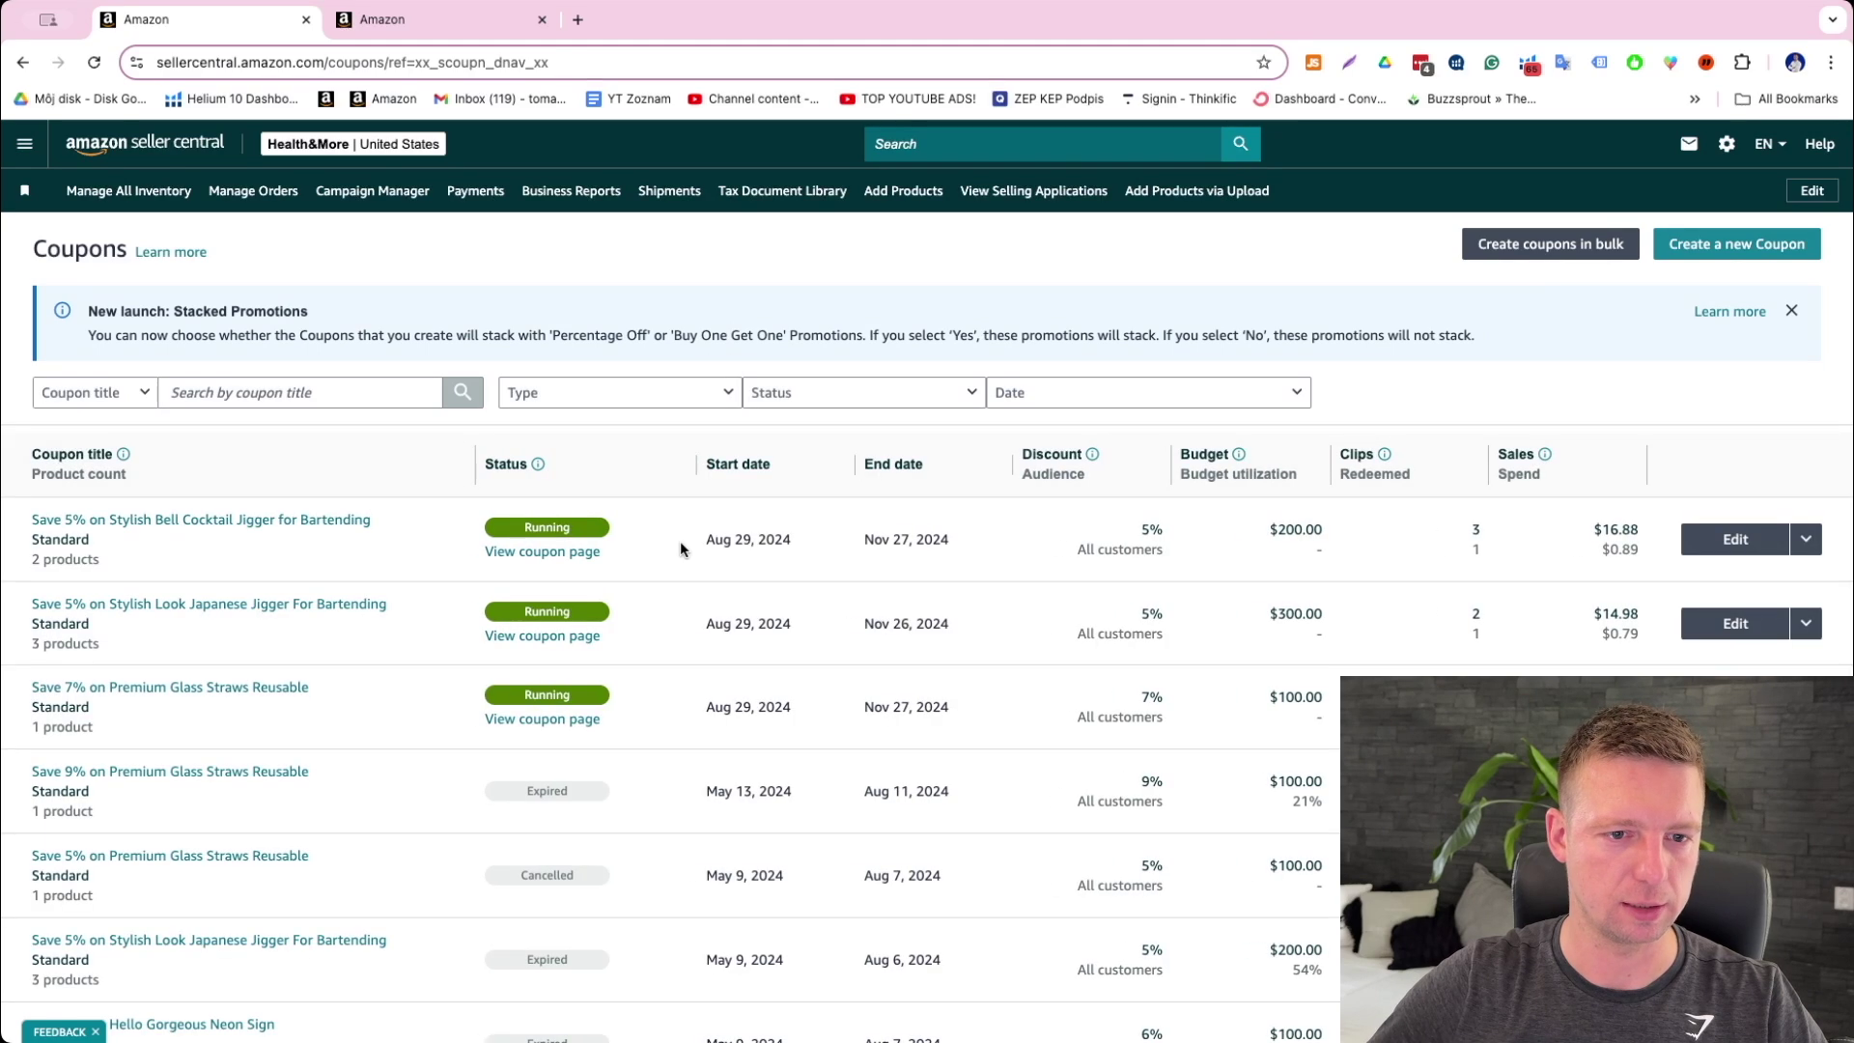
click(1775, 249)
Find ASIN B0844WWCS6 and add the BARIANTTE Silver Double Jigger to the coupon's participating products
scroll(241, 620, down, 2)
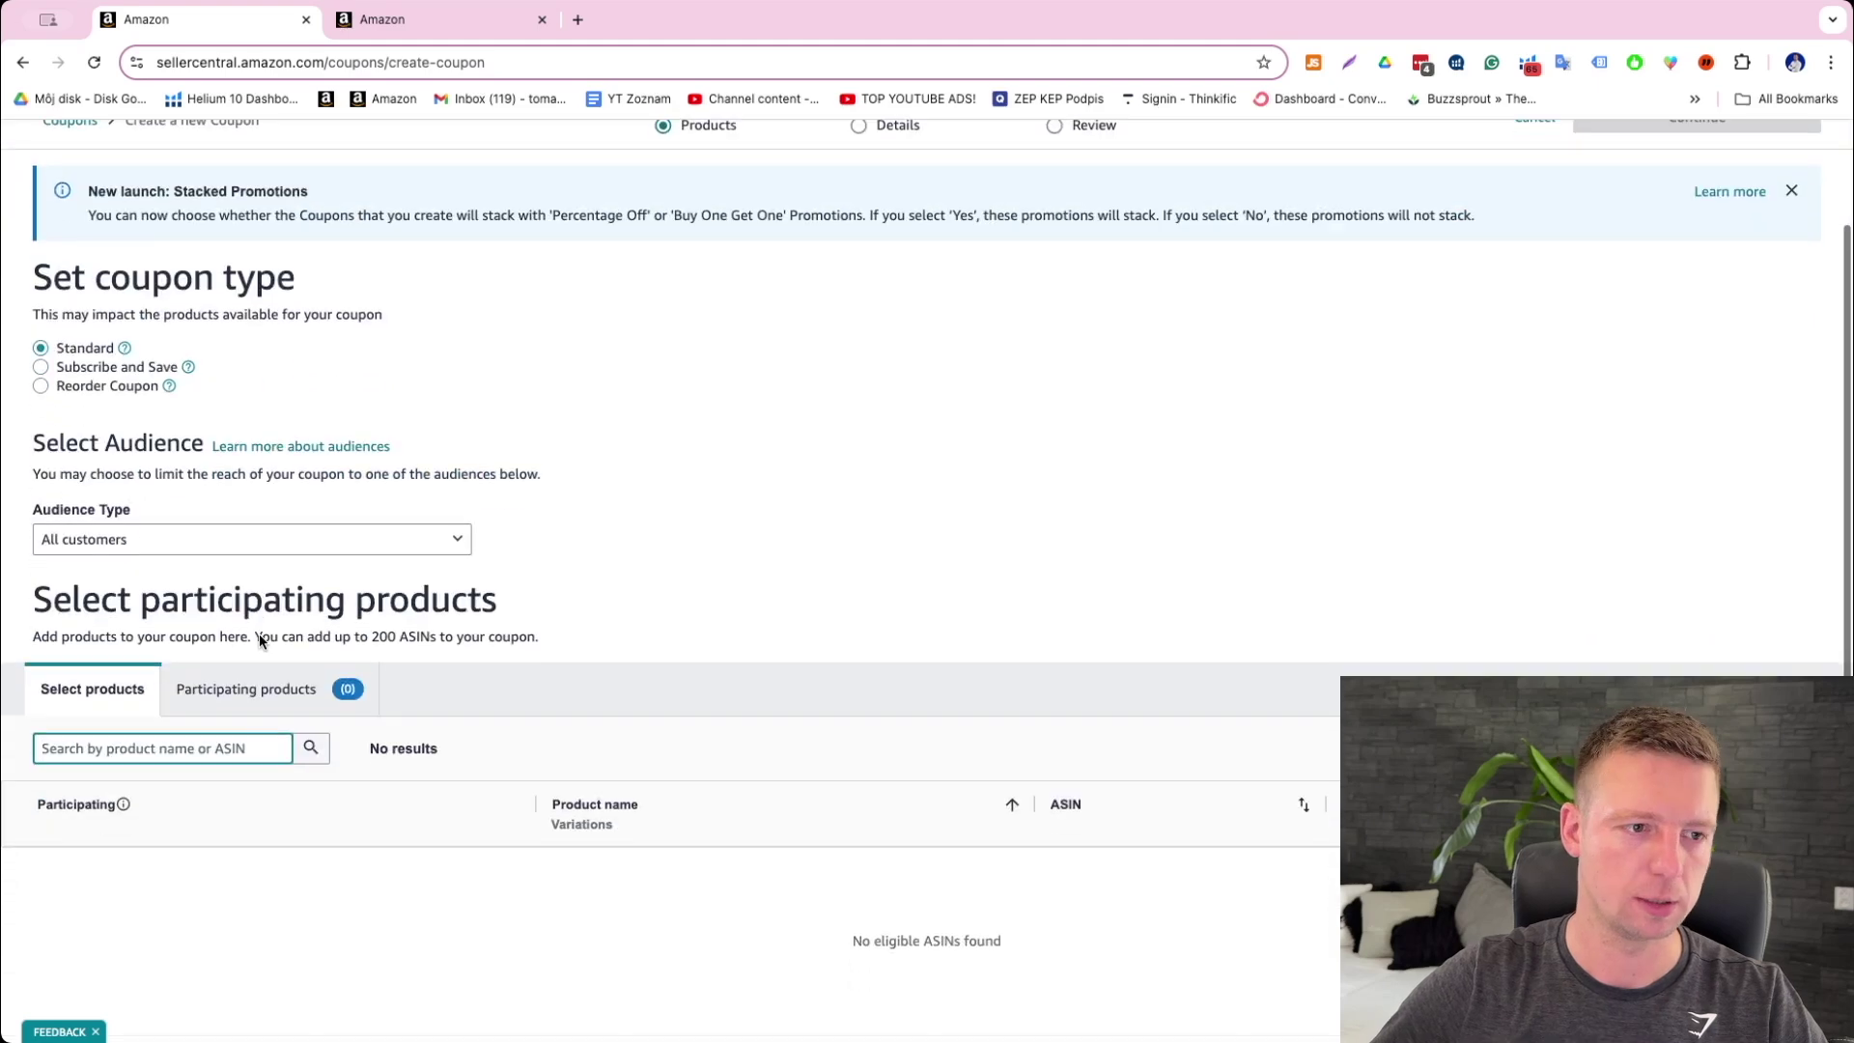
scroll(212, 510, down, 1)
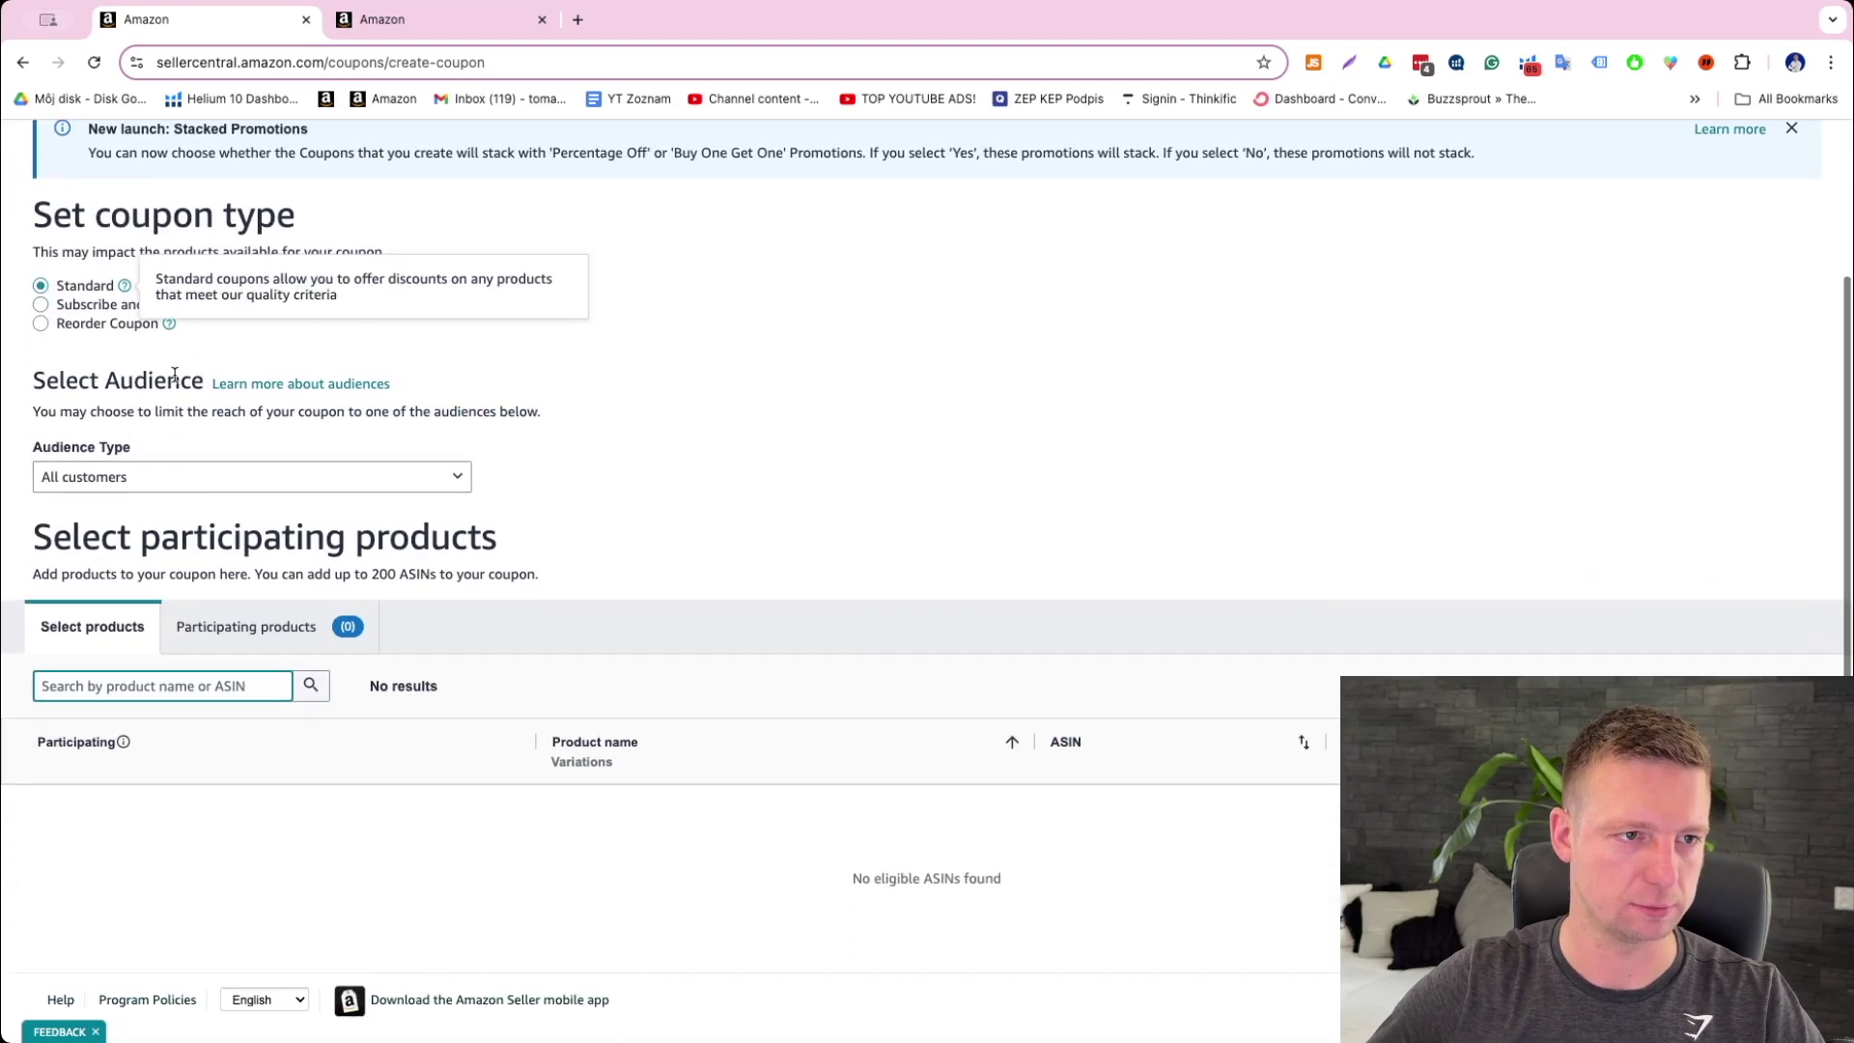
scroll(183, 386, up, 1)
scroll(290, 425, down, 1)
scroll(621, 704, up, 1)
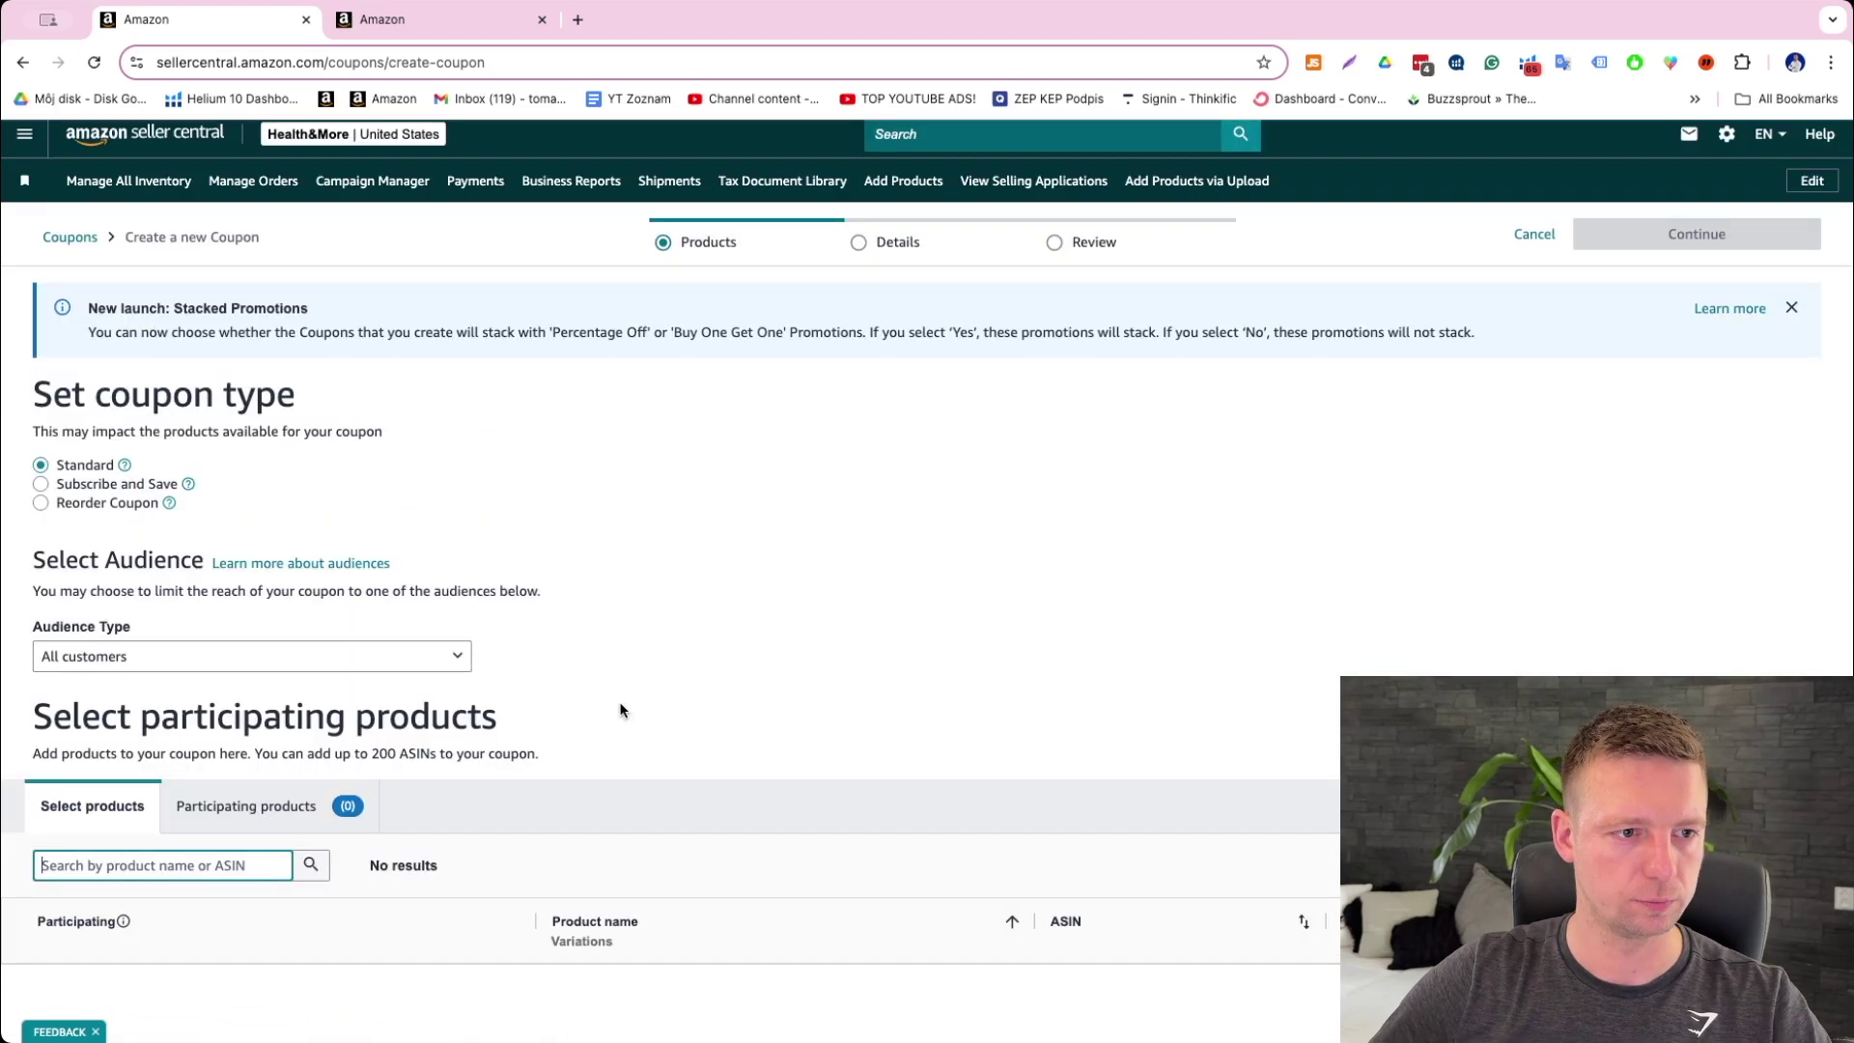
scroll(621, 704, down, 1)
click(75, 675)
text(B0844WWCS6)
click(324, 676)
scroll(193, 850, down, 2)
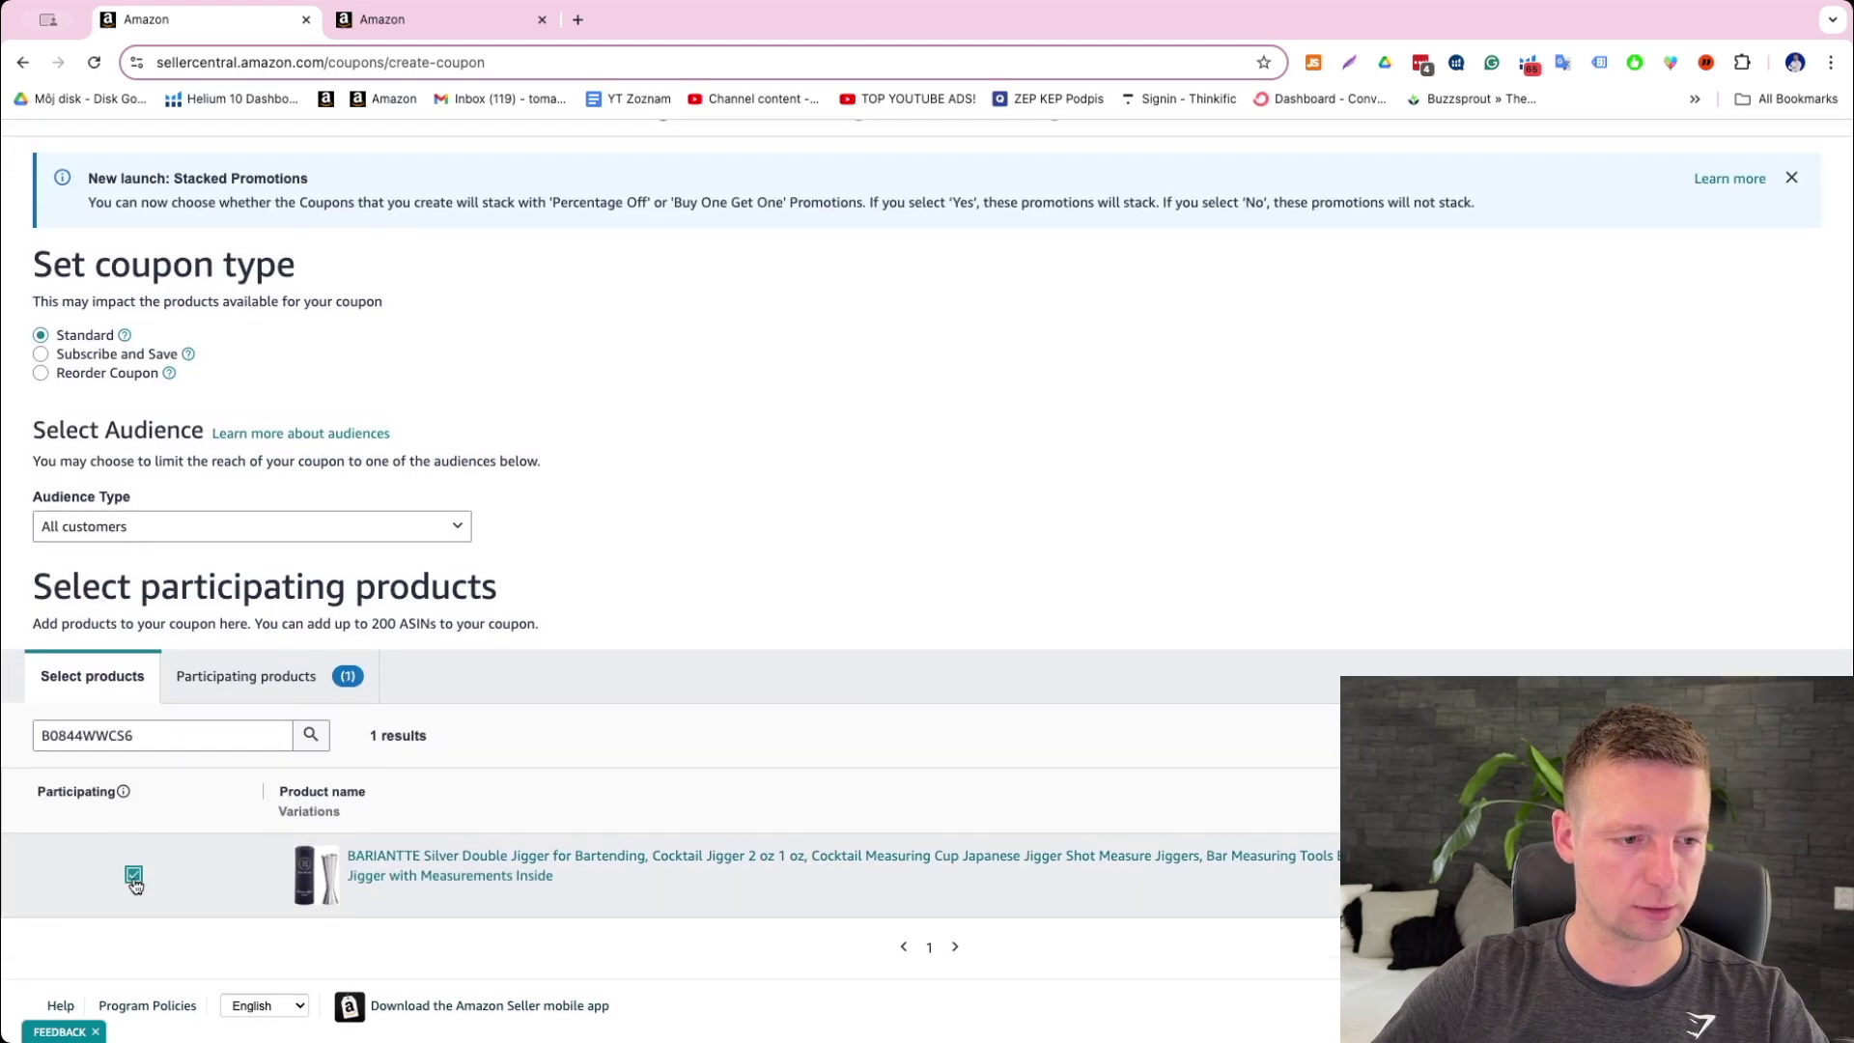
click(133, 874)
scroll(966, 415, up, 2)
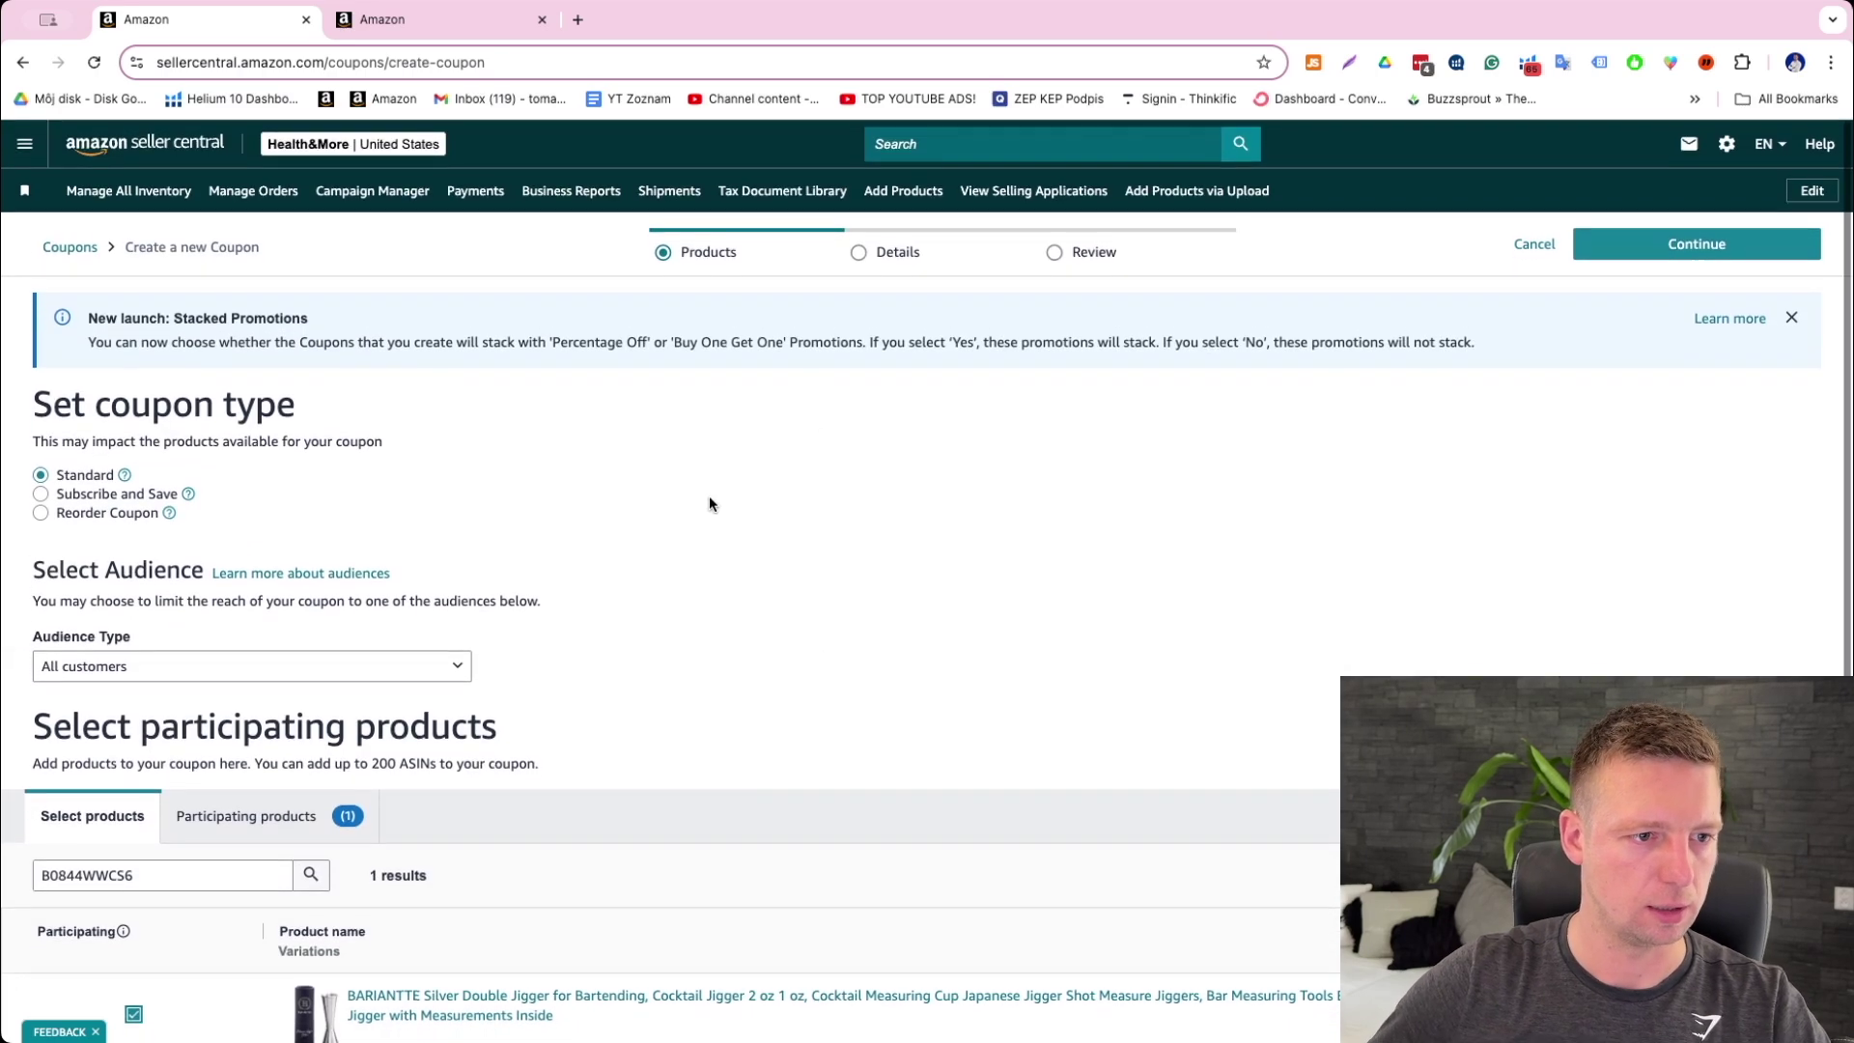
Continue to the coupon details and review the schedule, discount, budget, title and stacked promotions settings
click(1695, 243)
scroll(535, 720, down, 1)
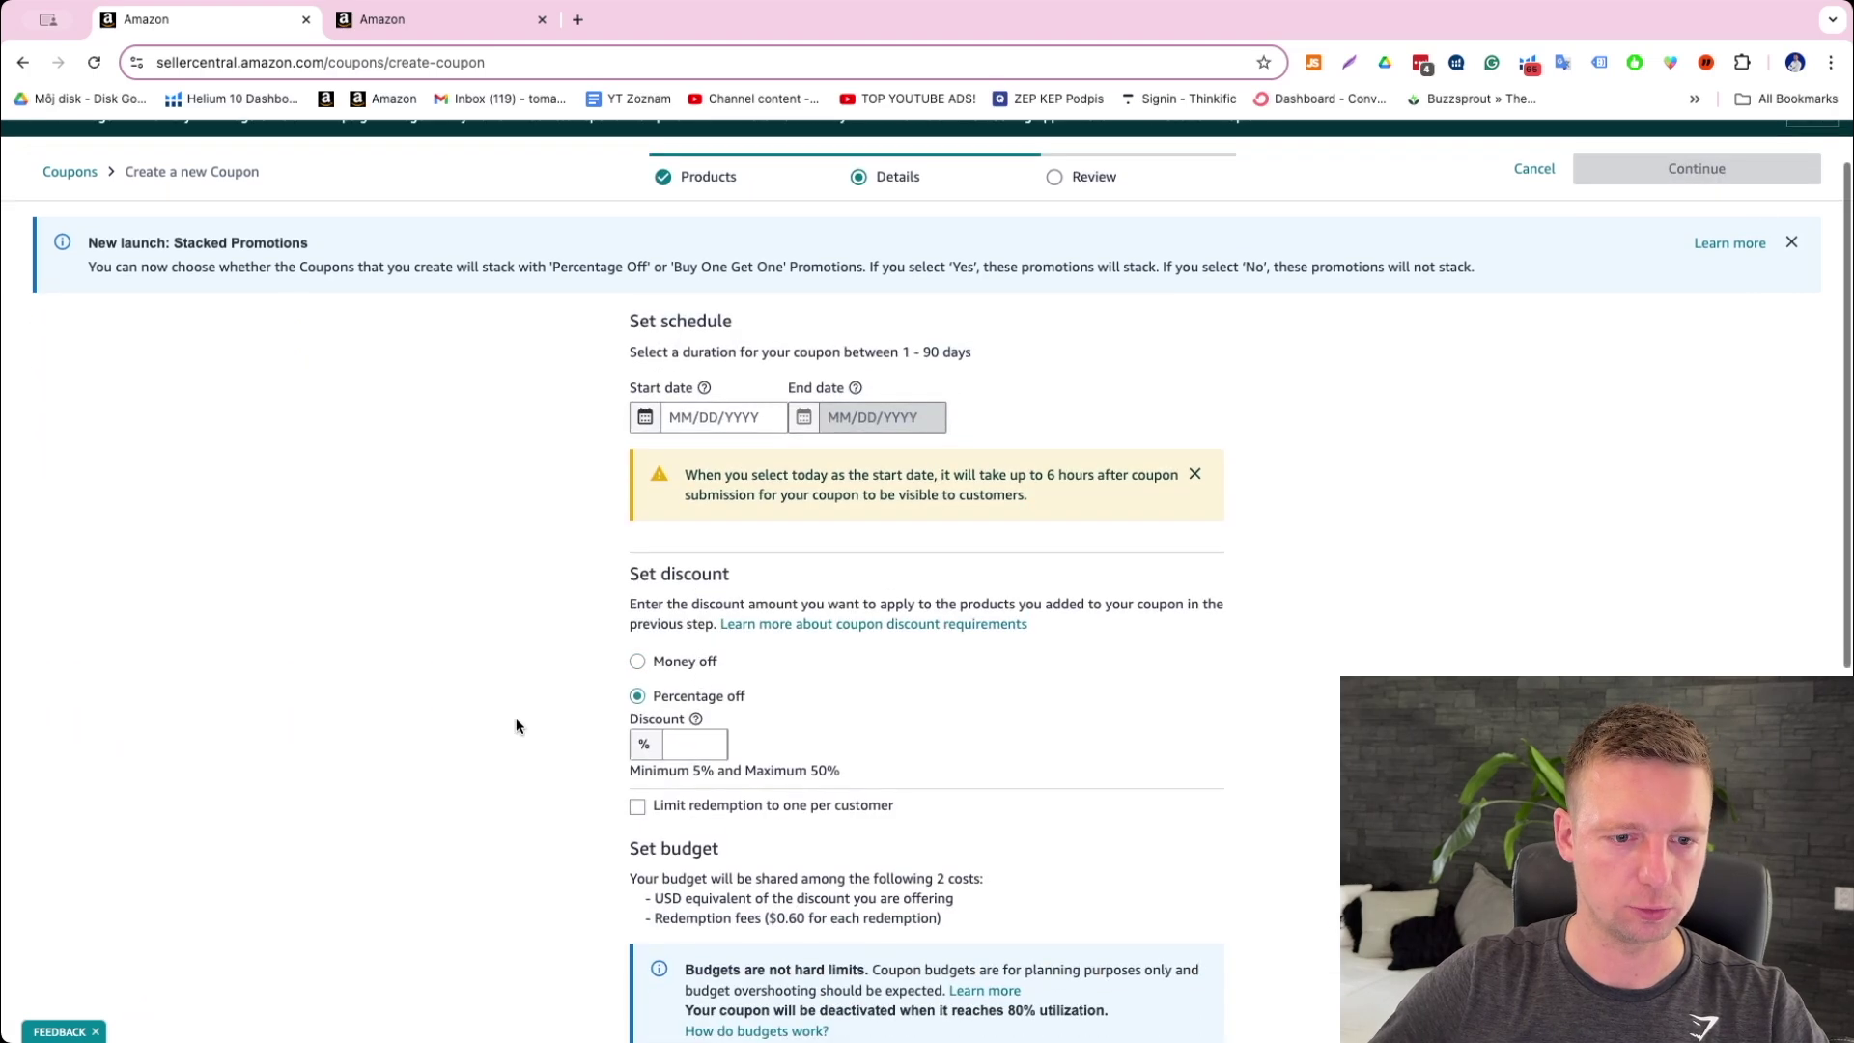
scroll(535, 720, down, 5)
scroll(515, 716, up, 6)
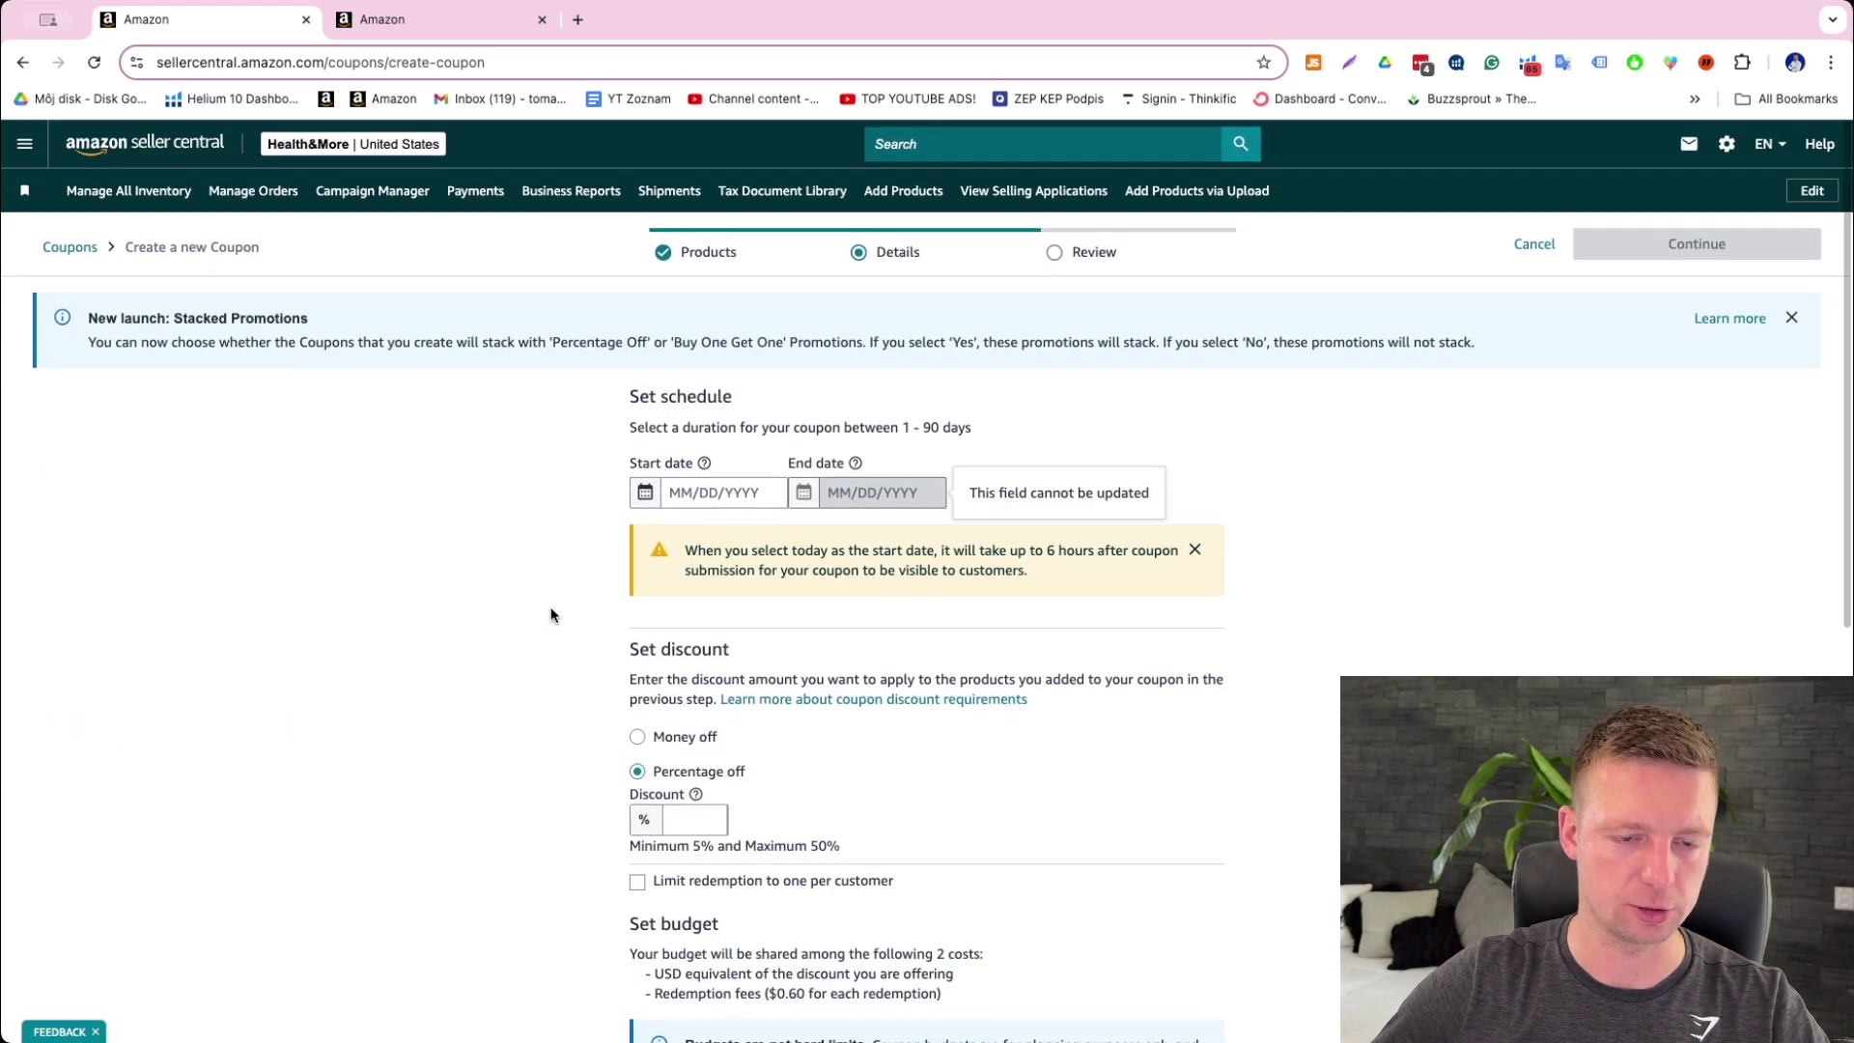
scroll(593, 623, down, 3)
scroll(592, 623, down, 5)
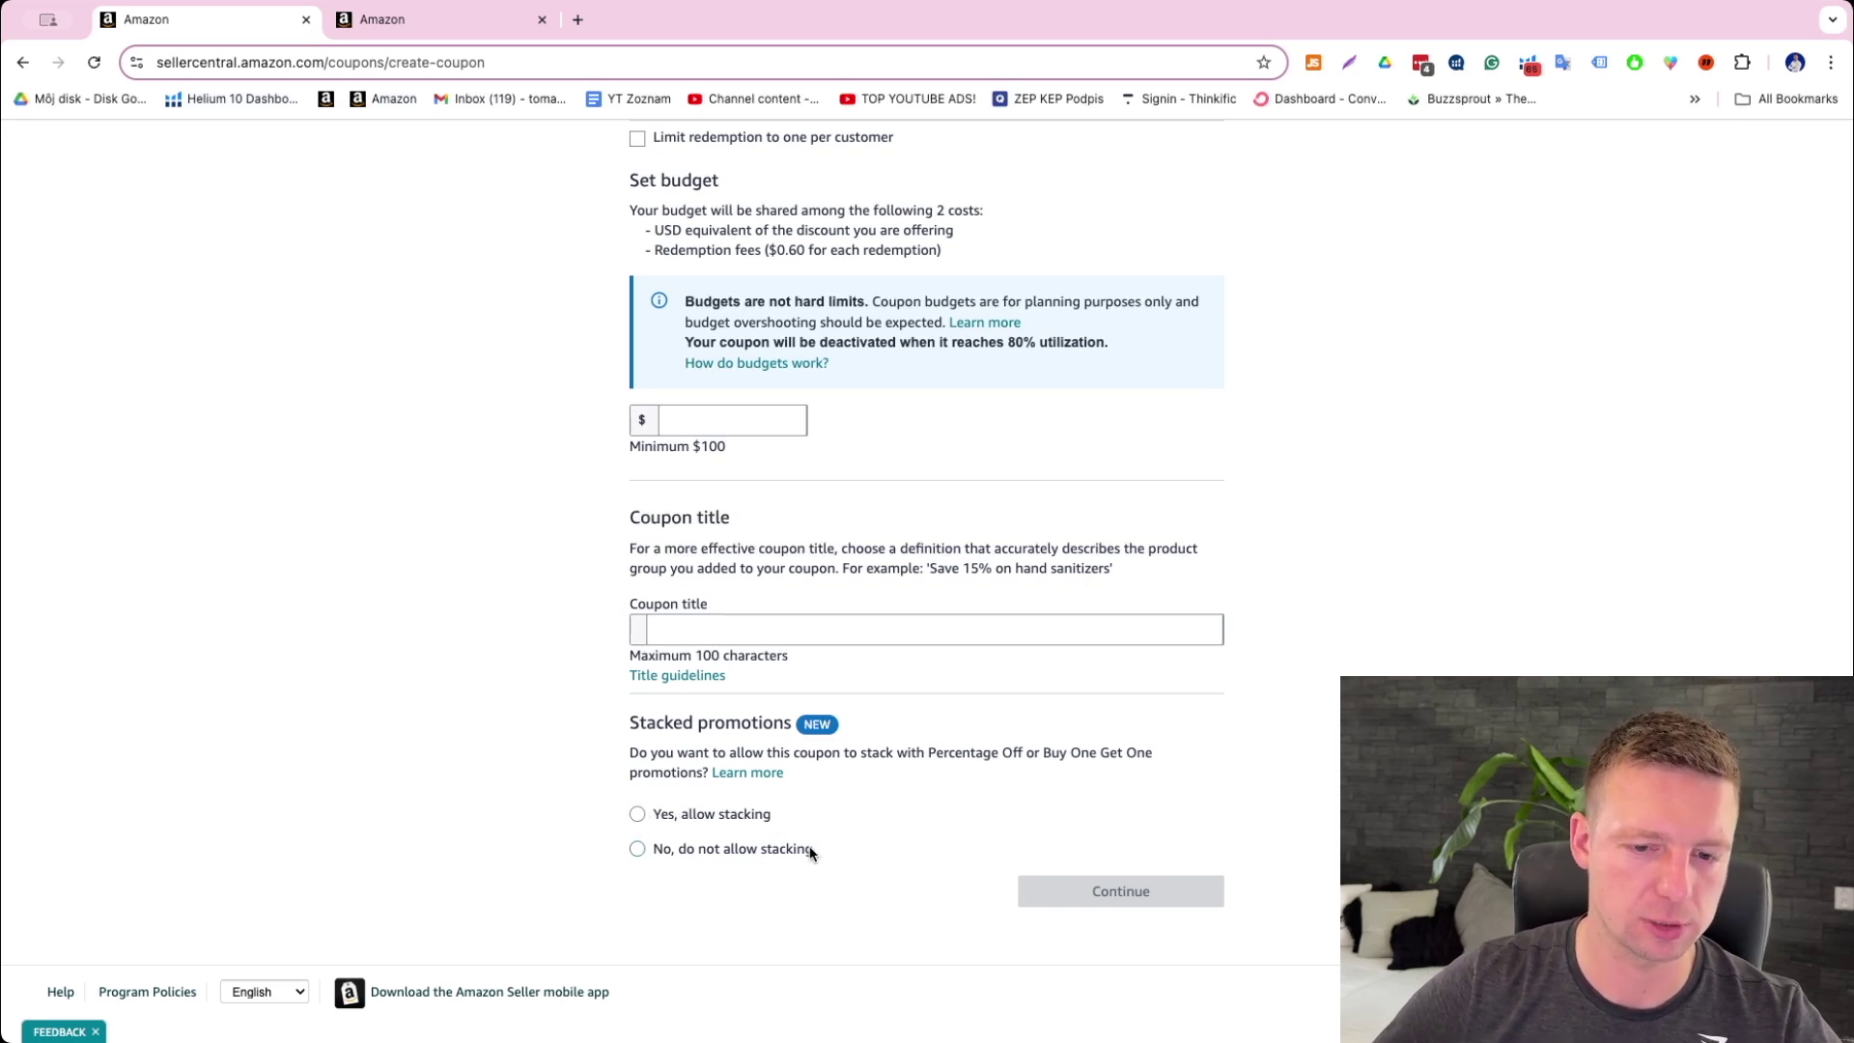
drag(630, 718, 1017, 715)
click(829, 728)
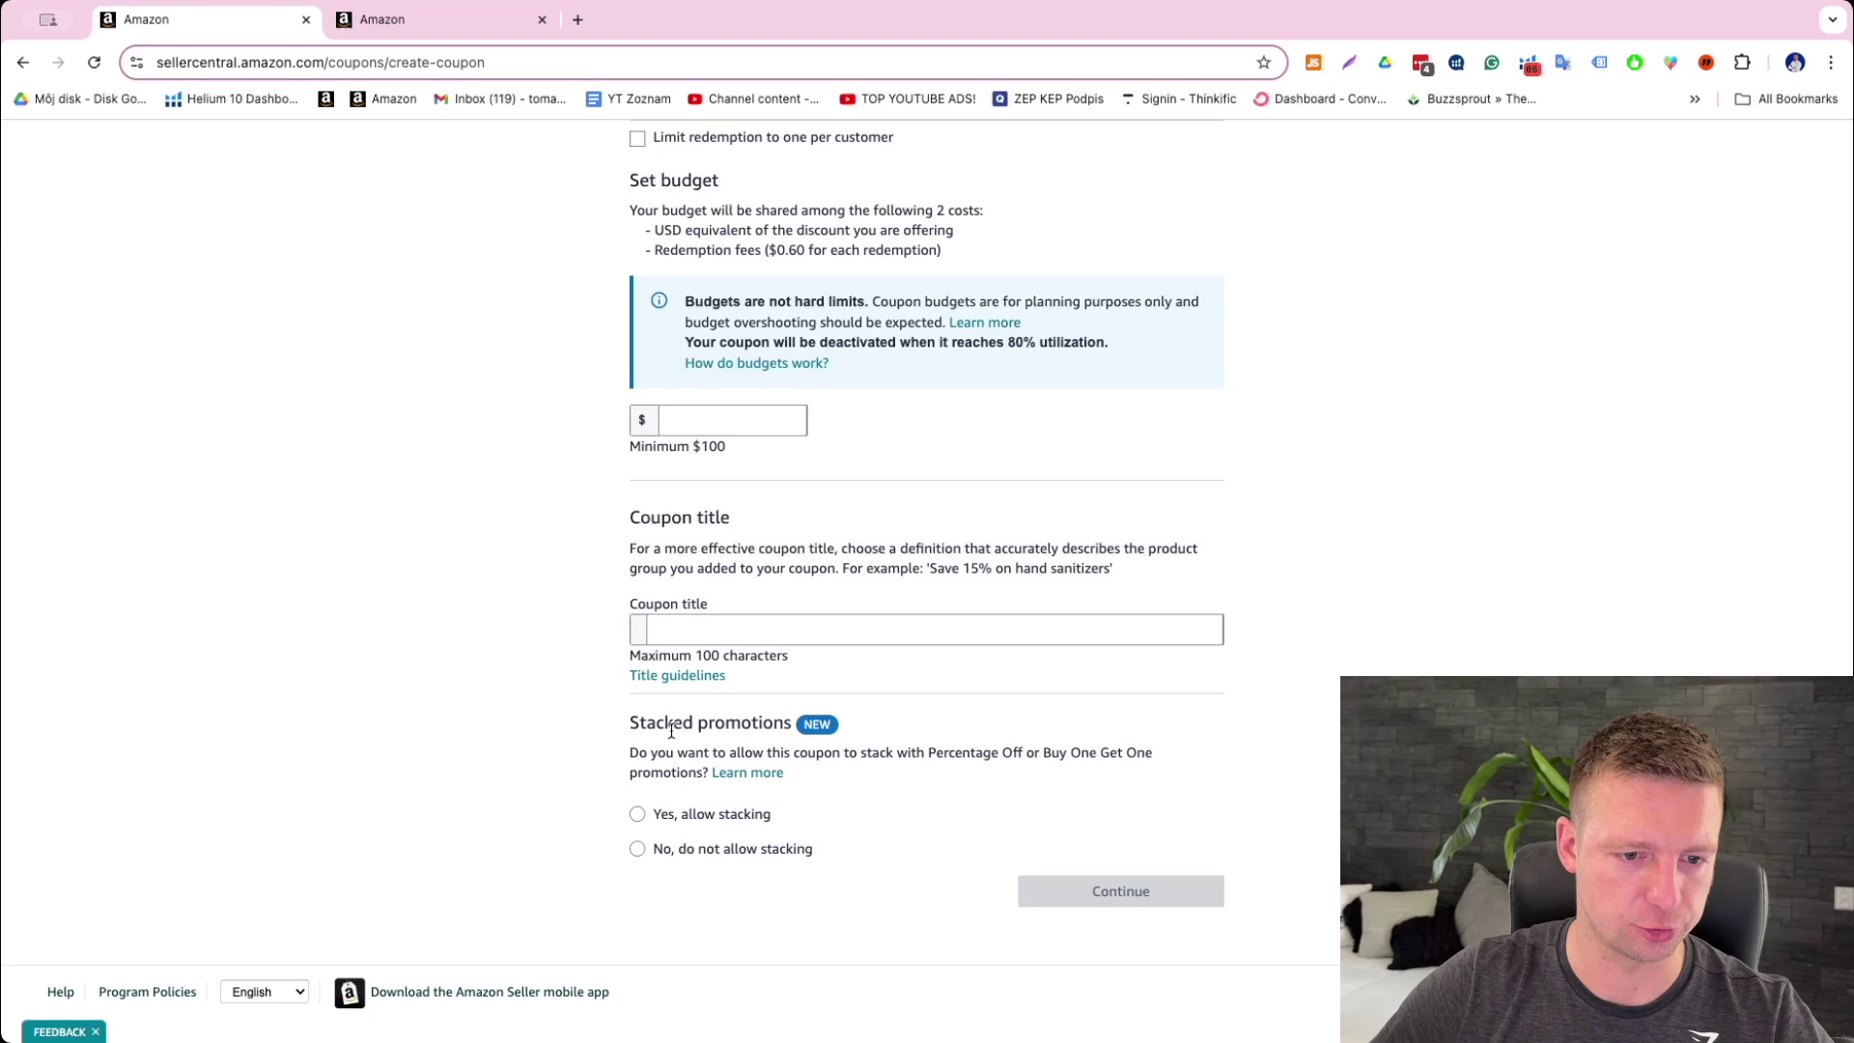
scroll(628, 627, up, 10)
scroll(572, 512, down, 10)
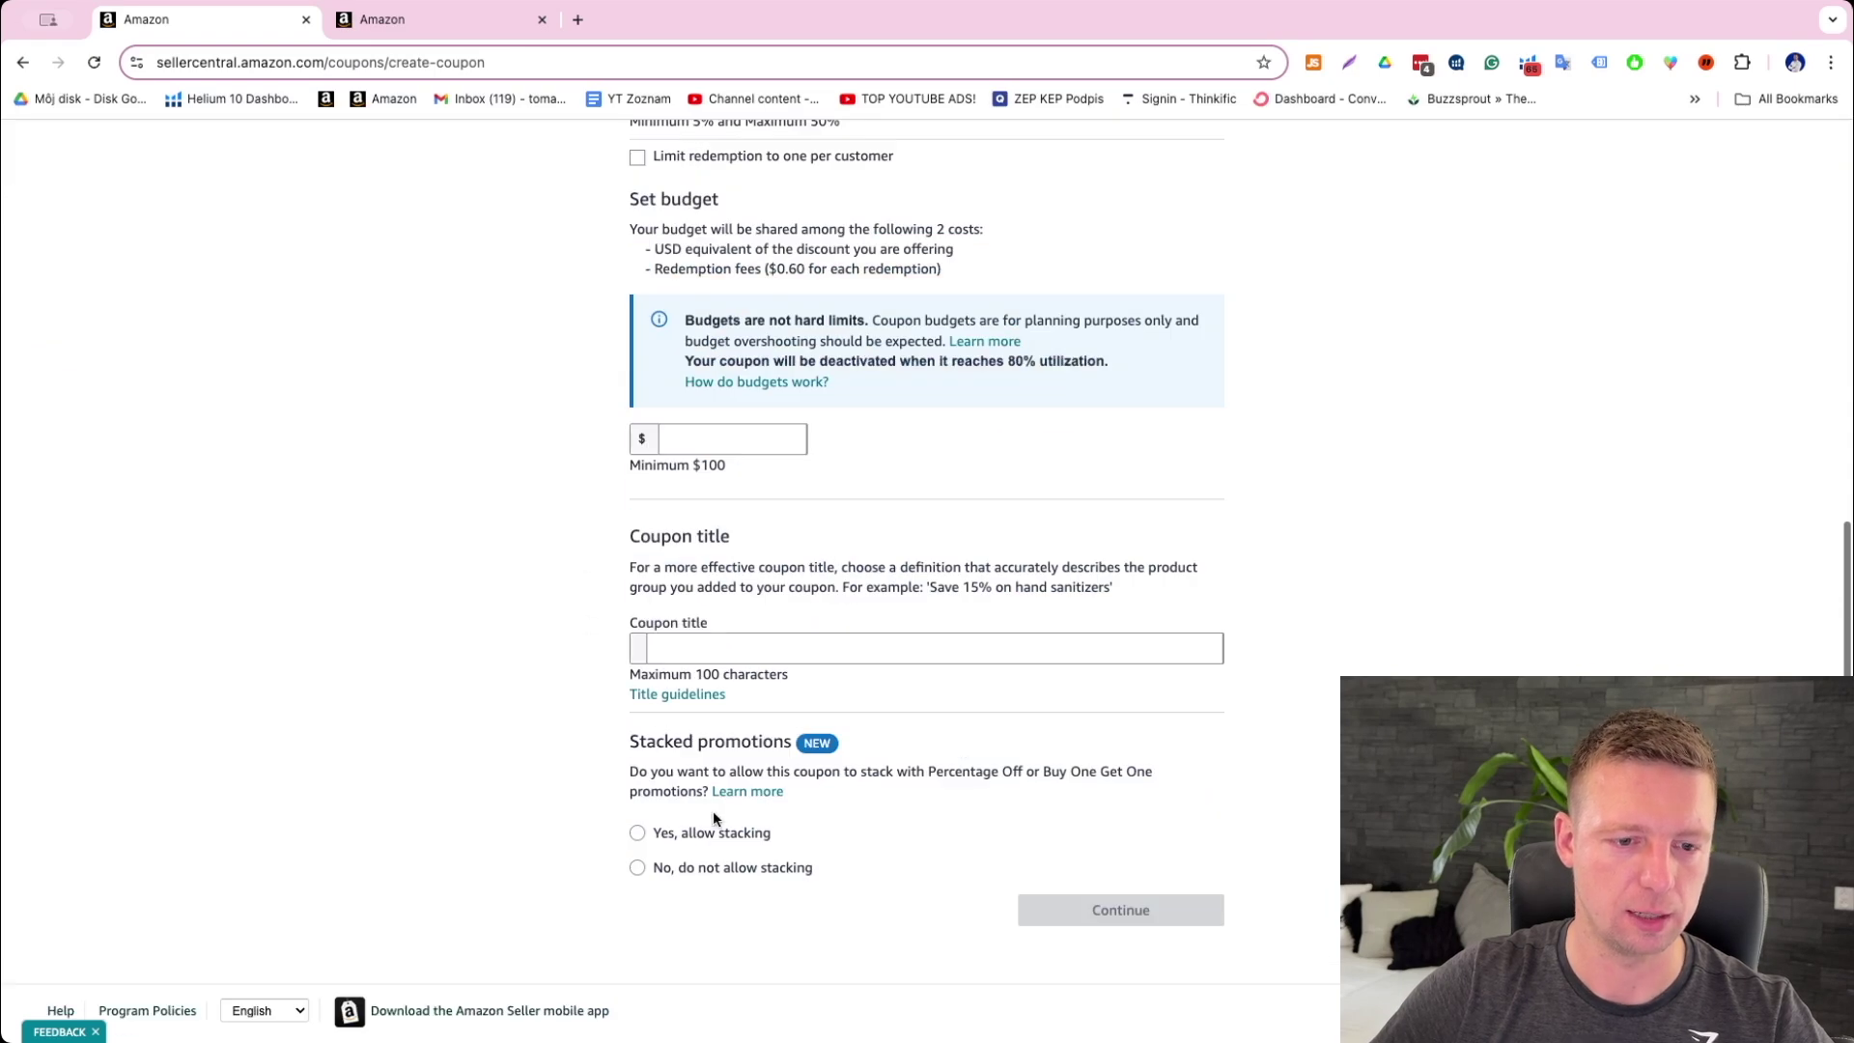
Set the coupon's percentage-off discount to 20%
scroll(709, 796, up, 3)
click(687, 390)
text(20)
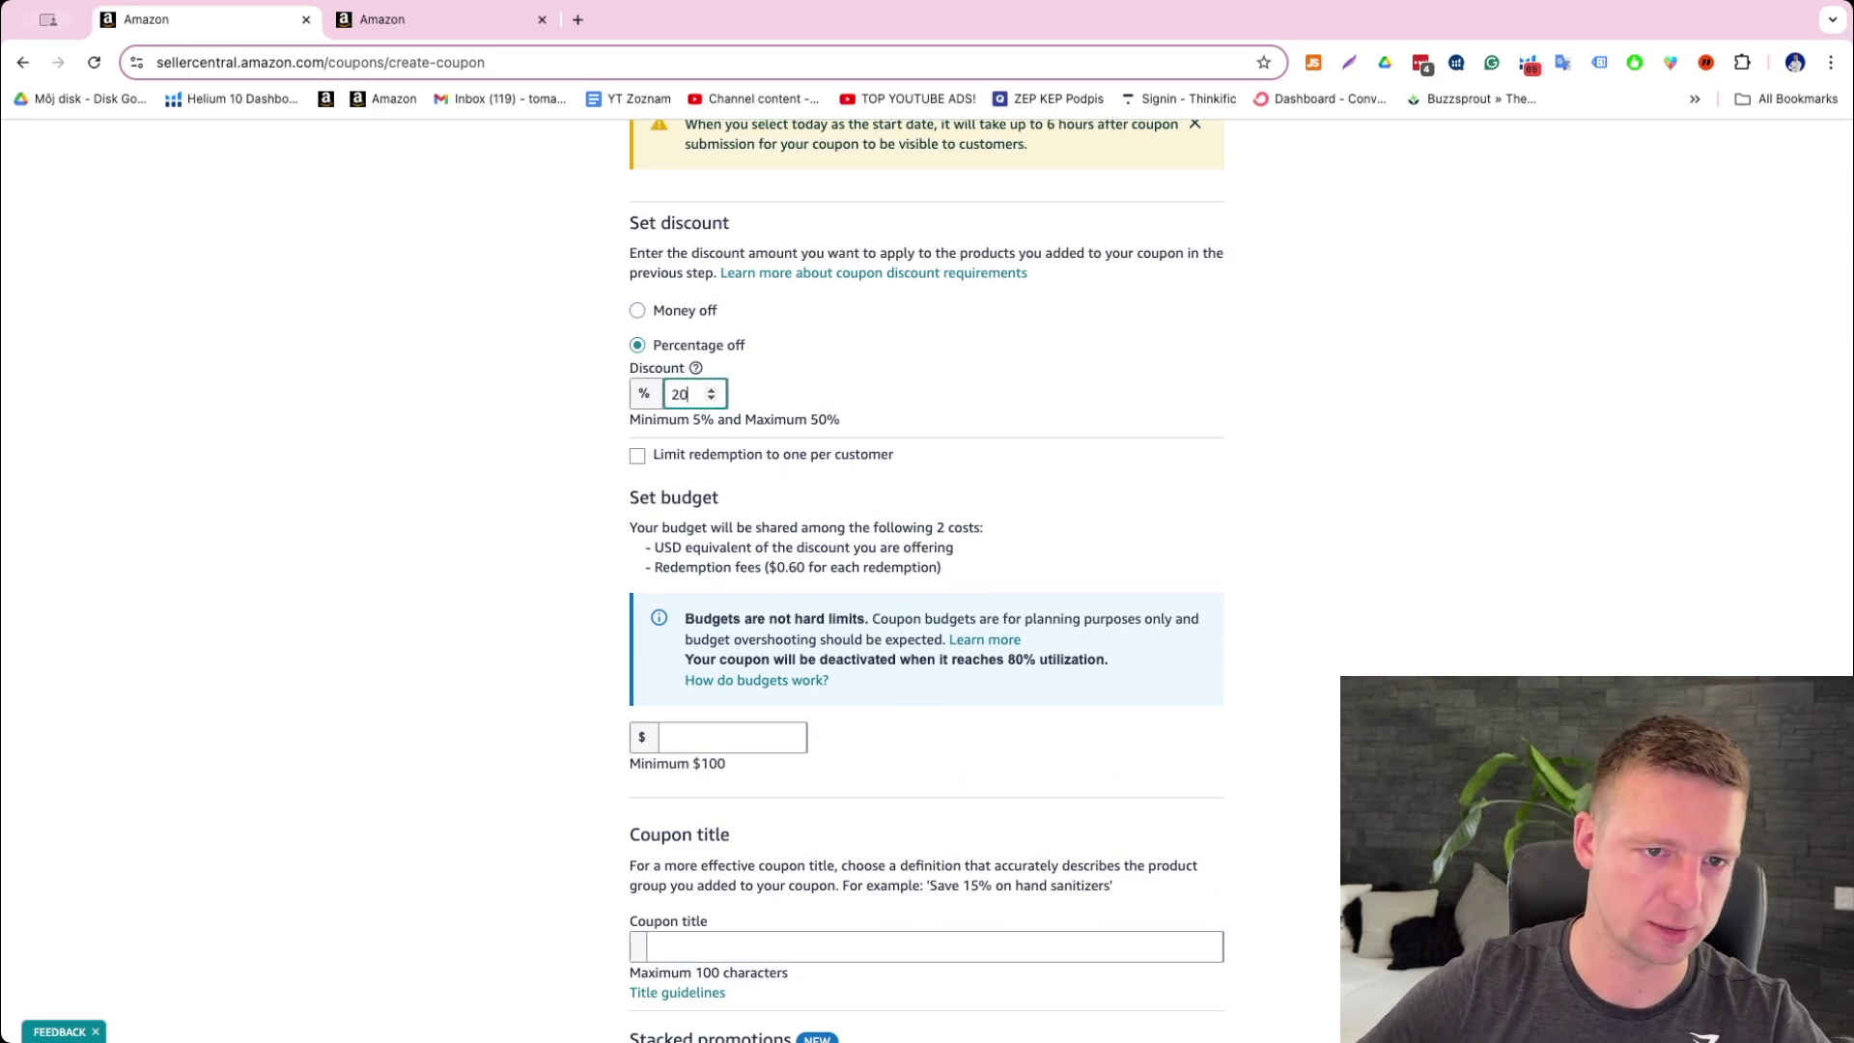
click(799, 377)
scroll(478, 732, down, 2)
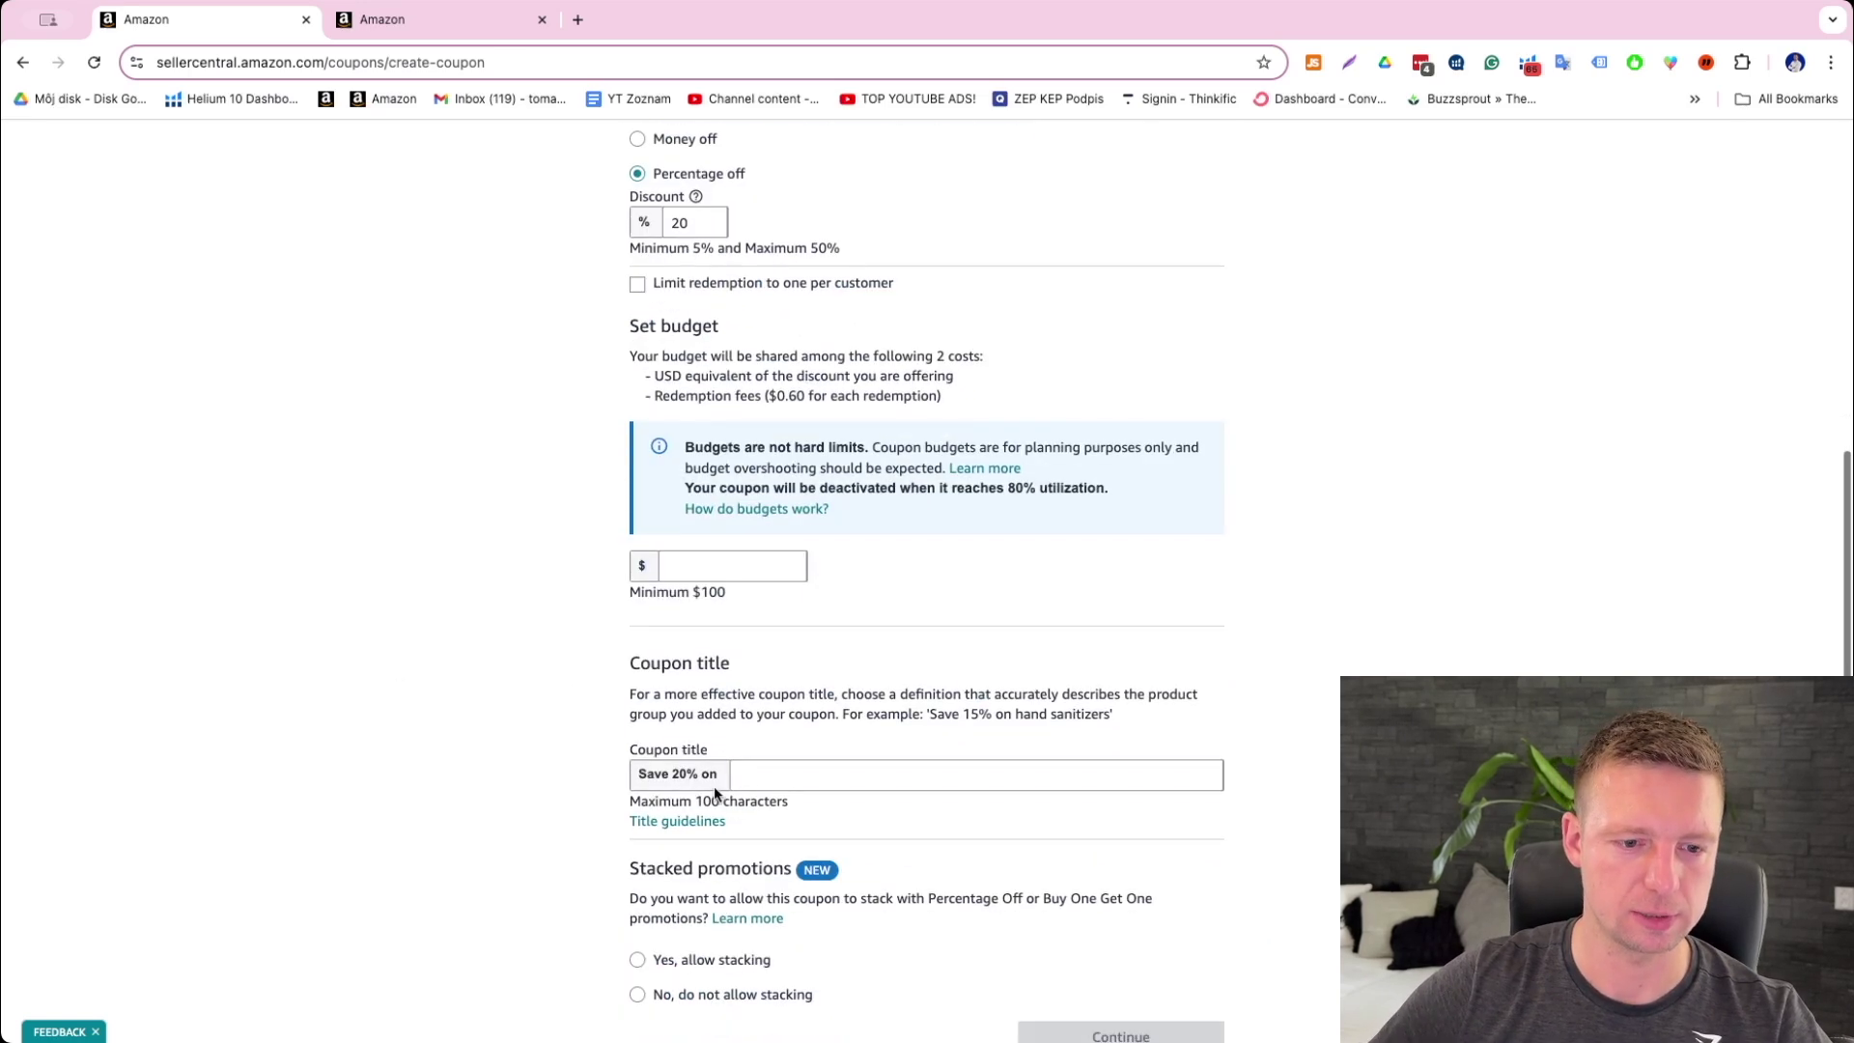
Choose not to allow the coupon to stack with other promotions, and place the cursor in the coupon title field
scroll(632, 857, down, 2)
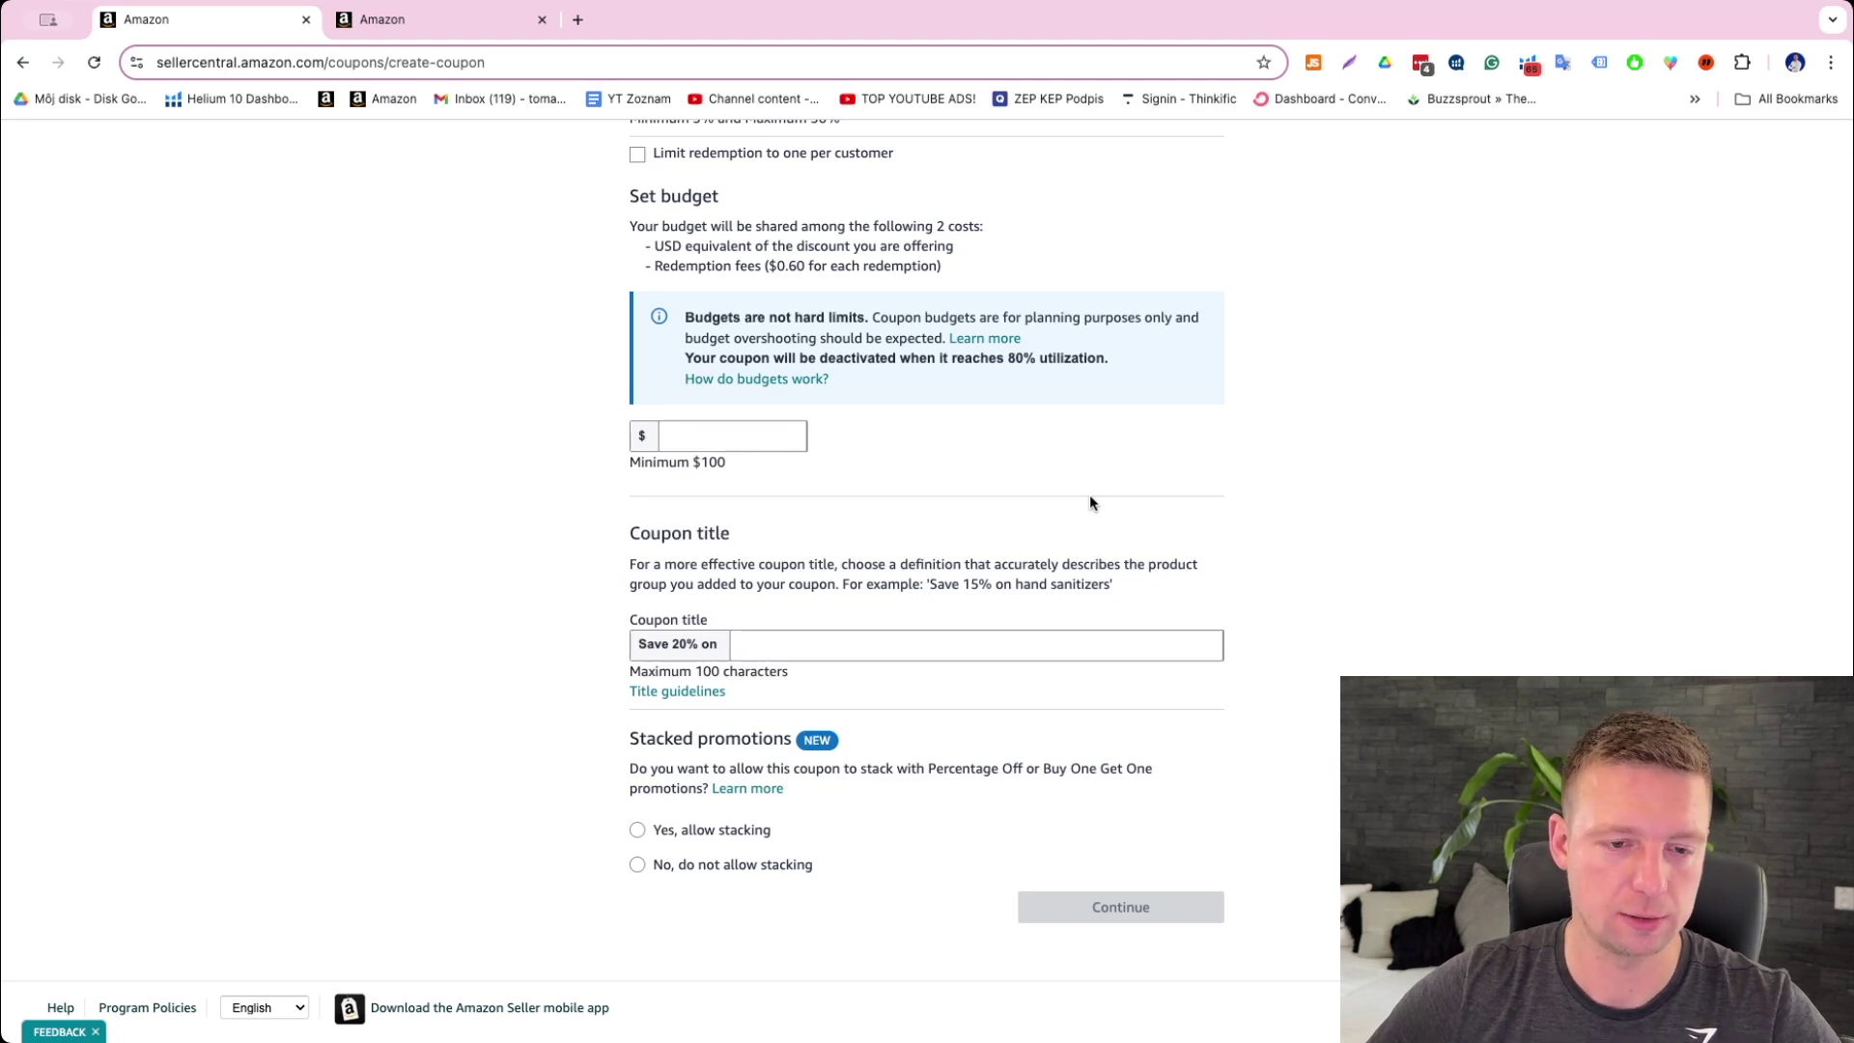
scroll(756, 488, up, 3)
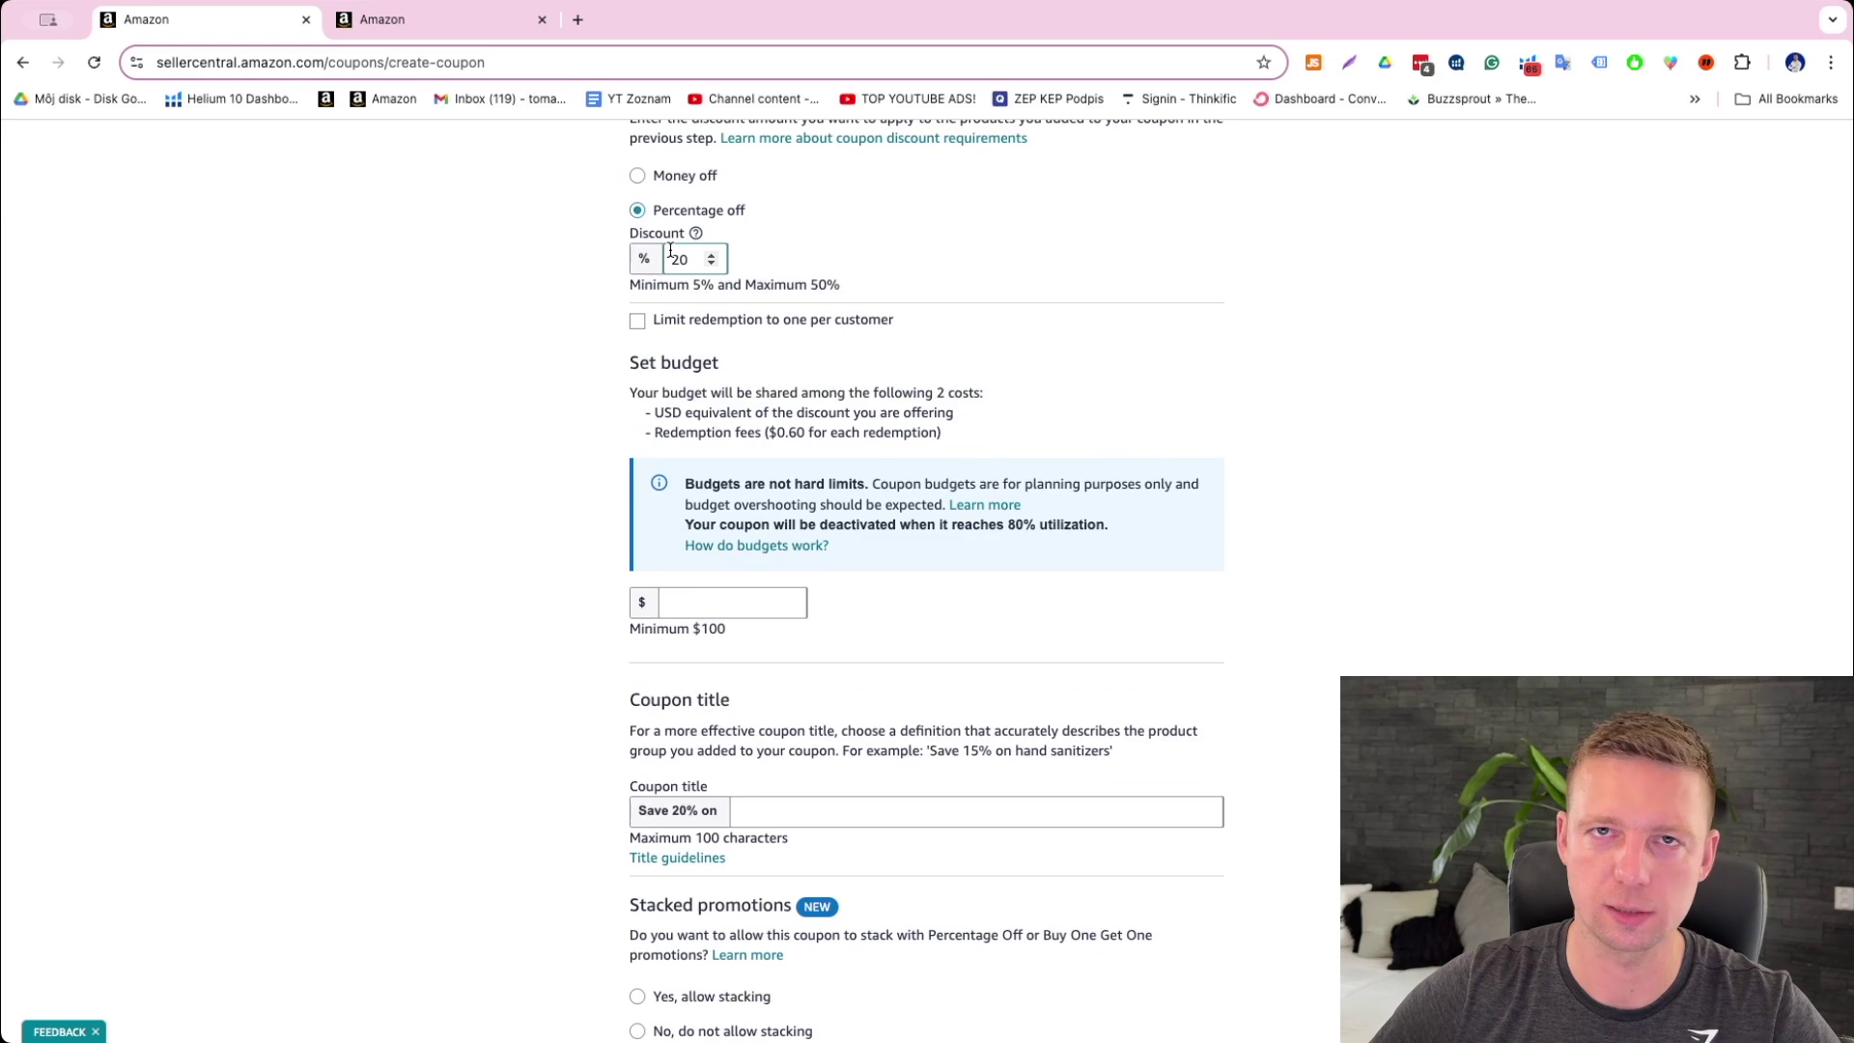
scroll(547, 442, down, 4)
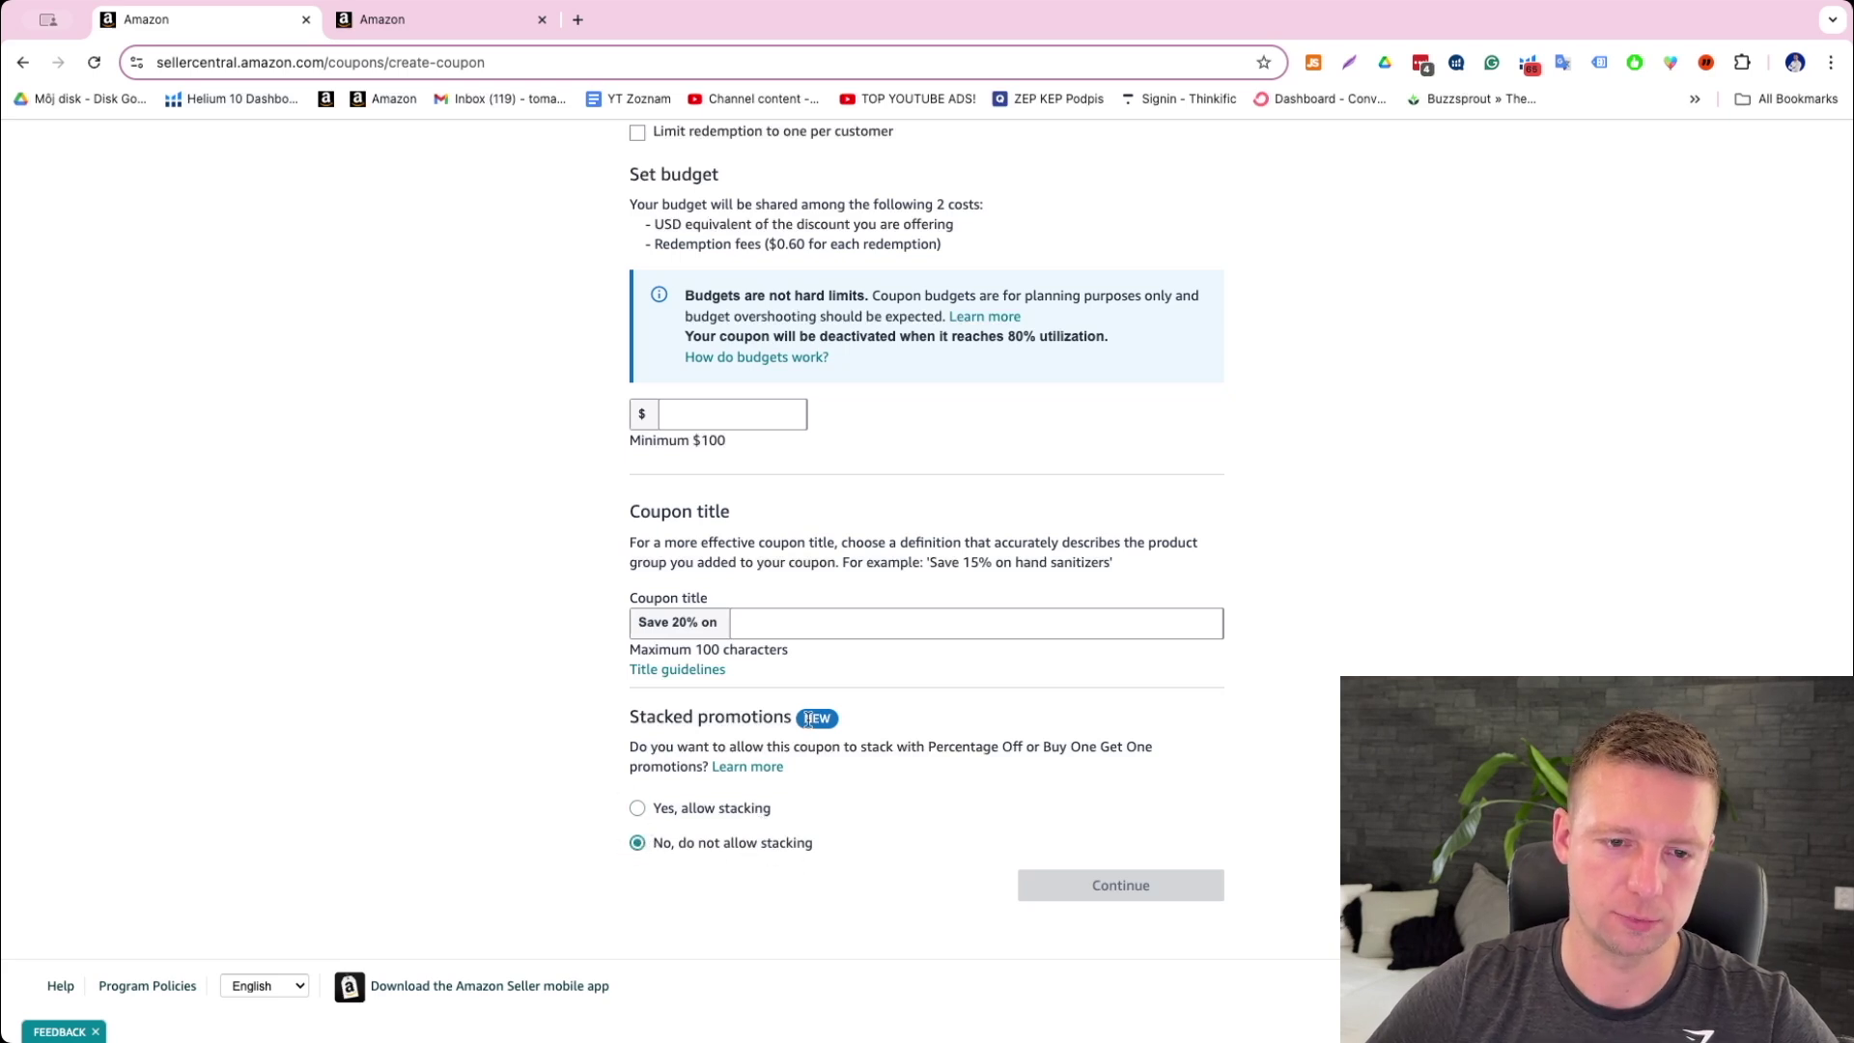
click(900, 628)
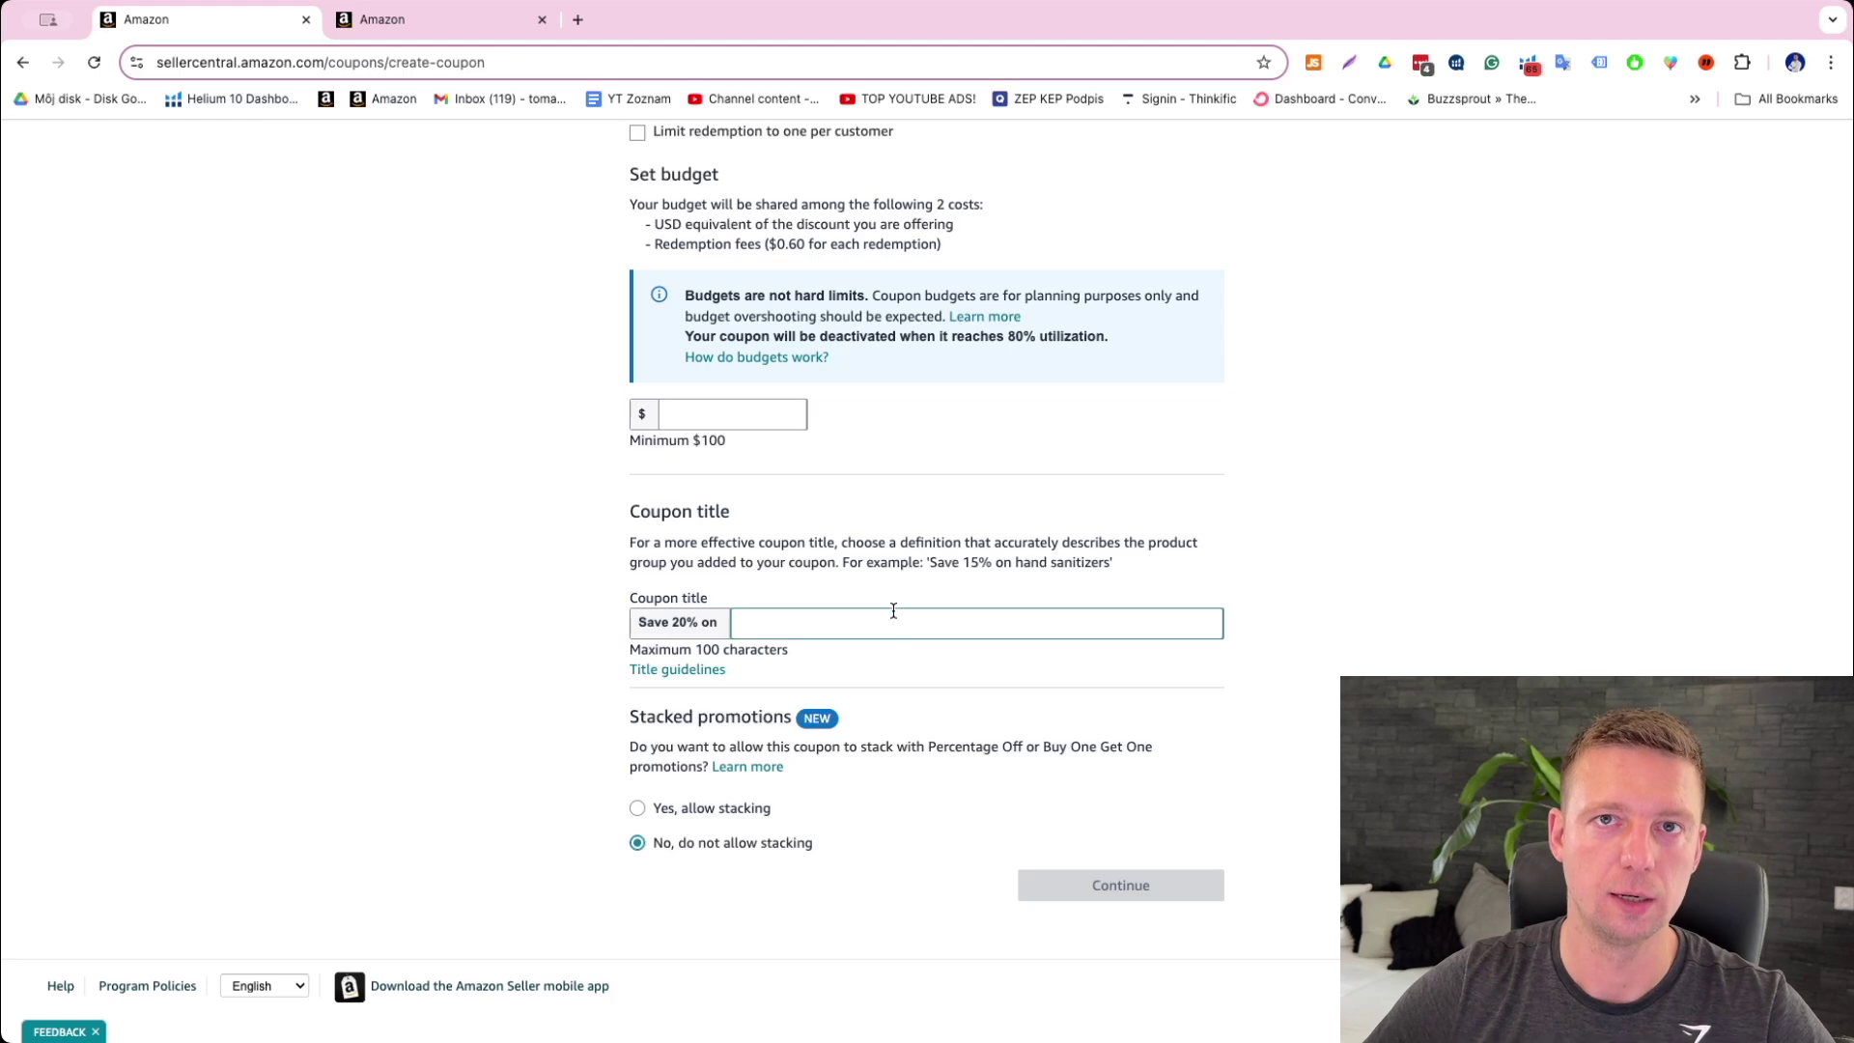
Change the coupon's percentage-off discount to 10%
scroll(754, 394, up, 4)
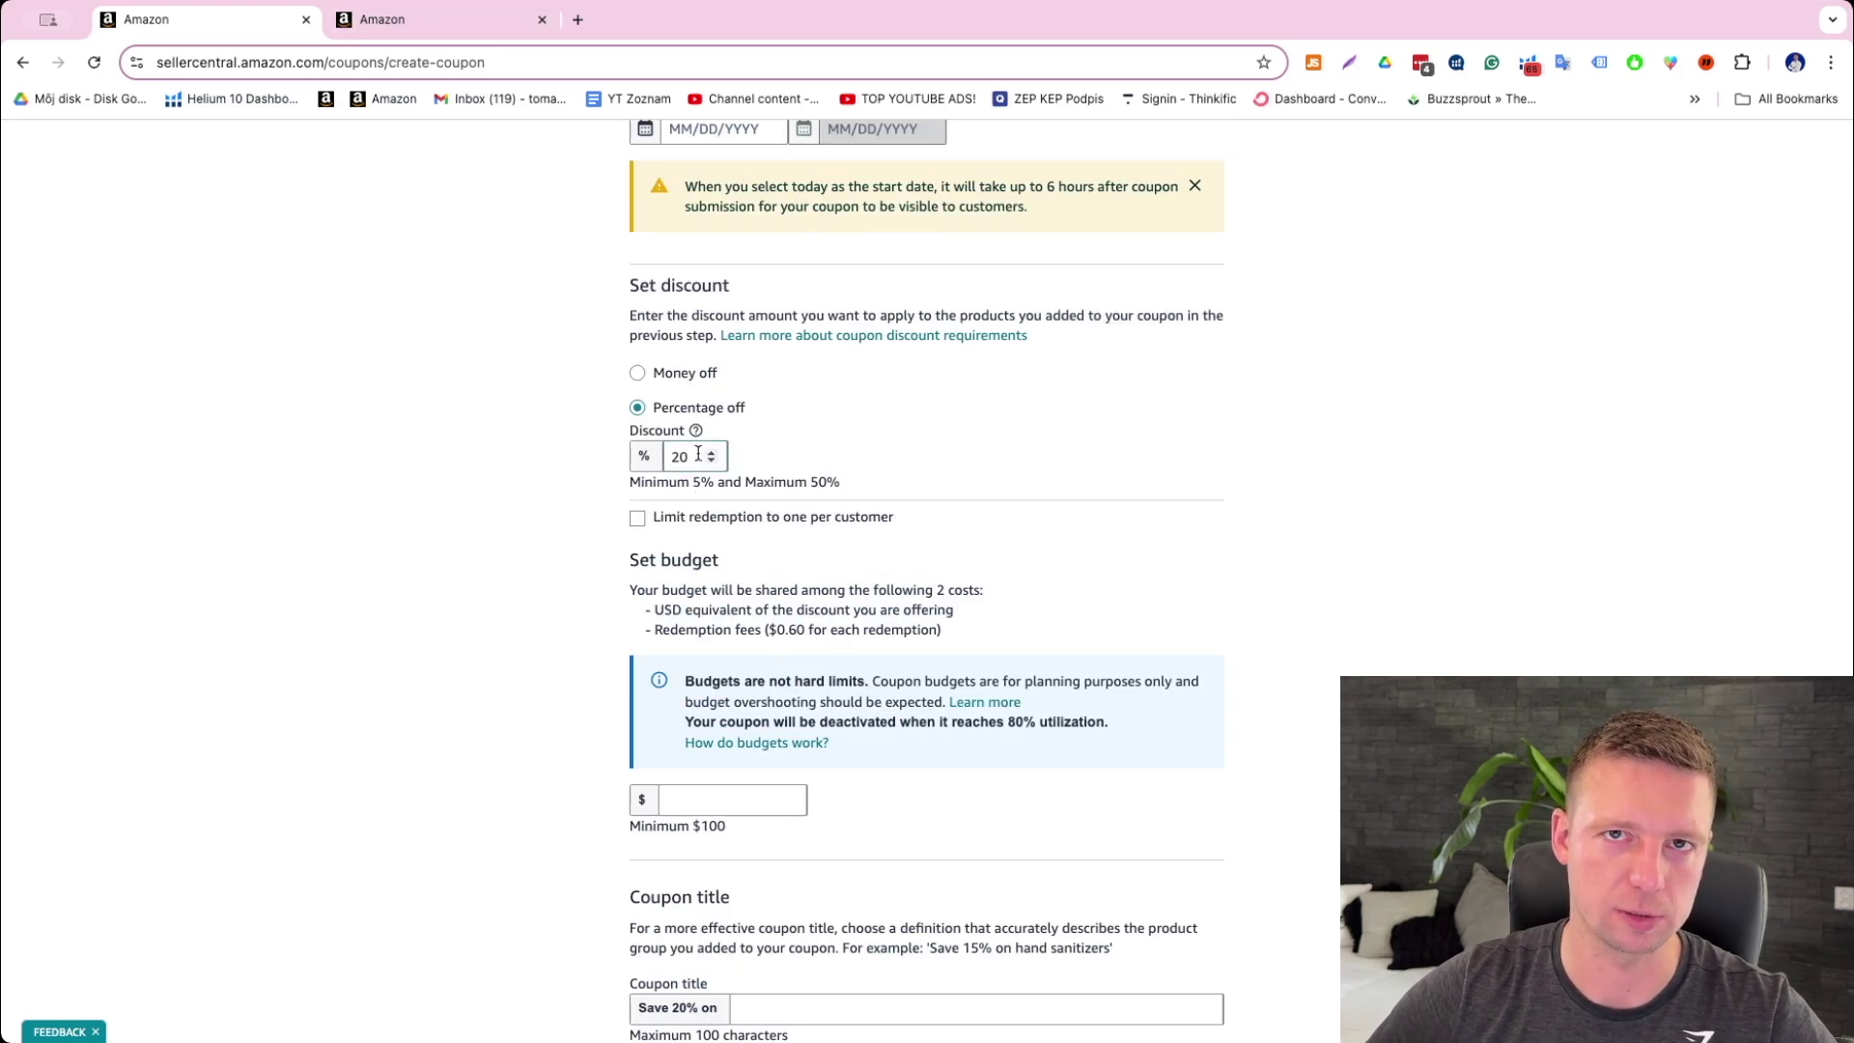
double_click(698, 454)
text(10)
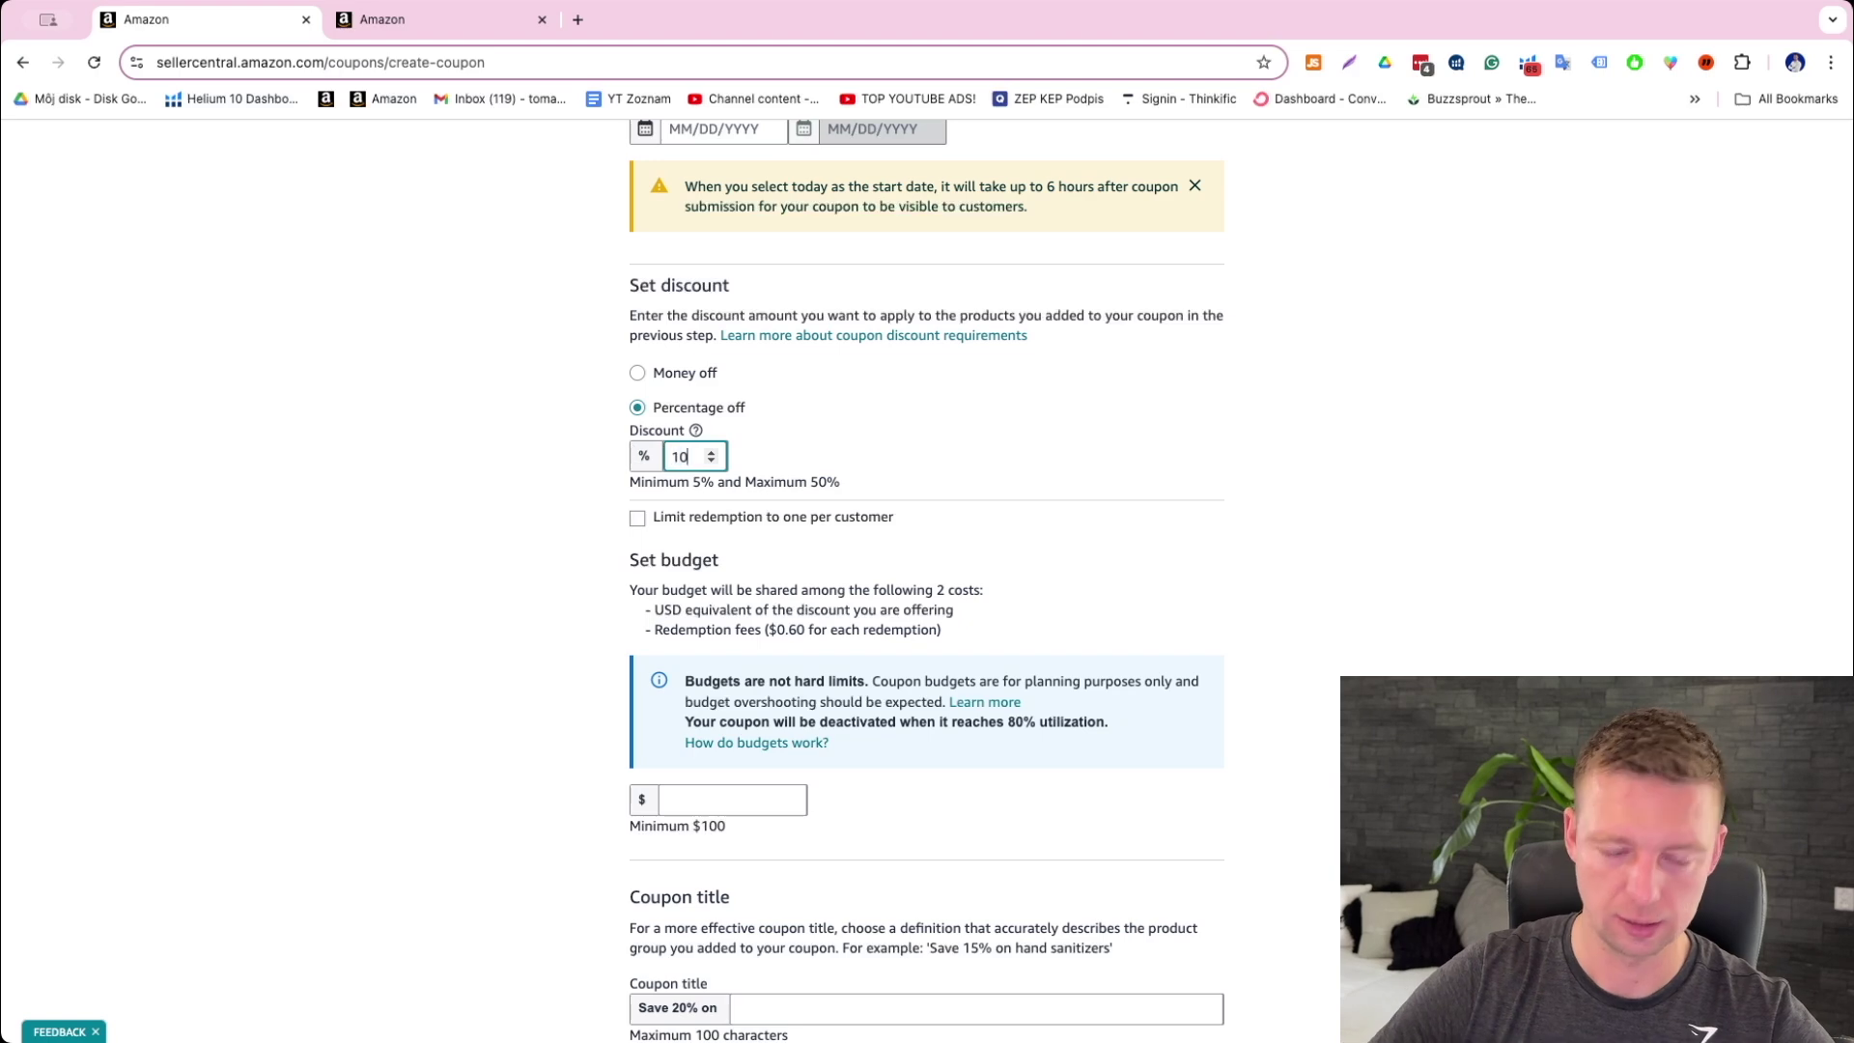
click(581, 480)
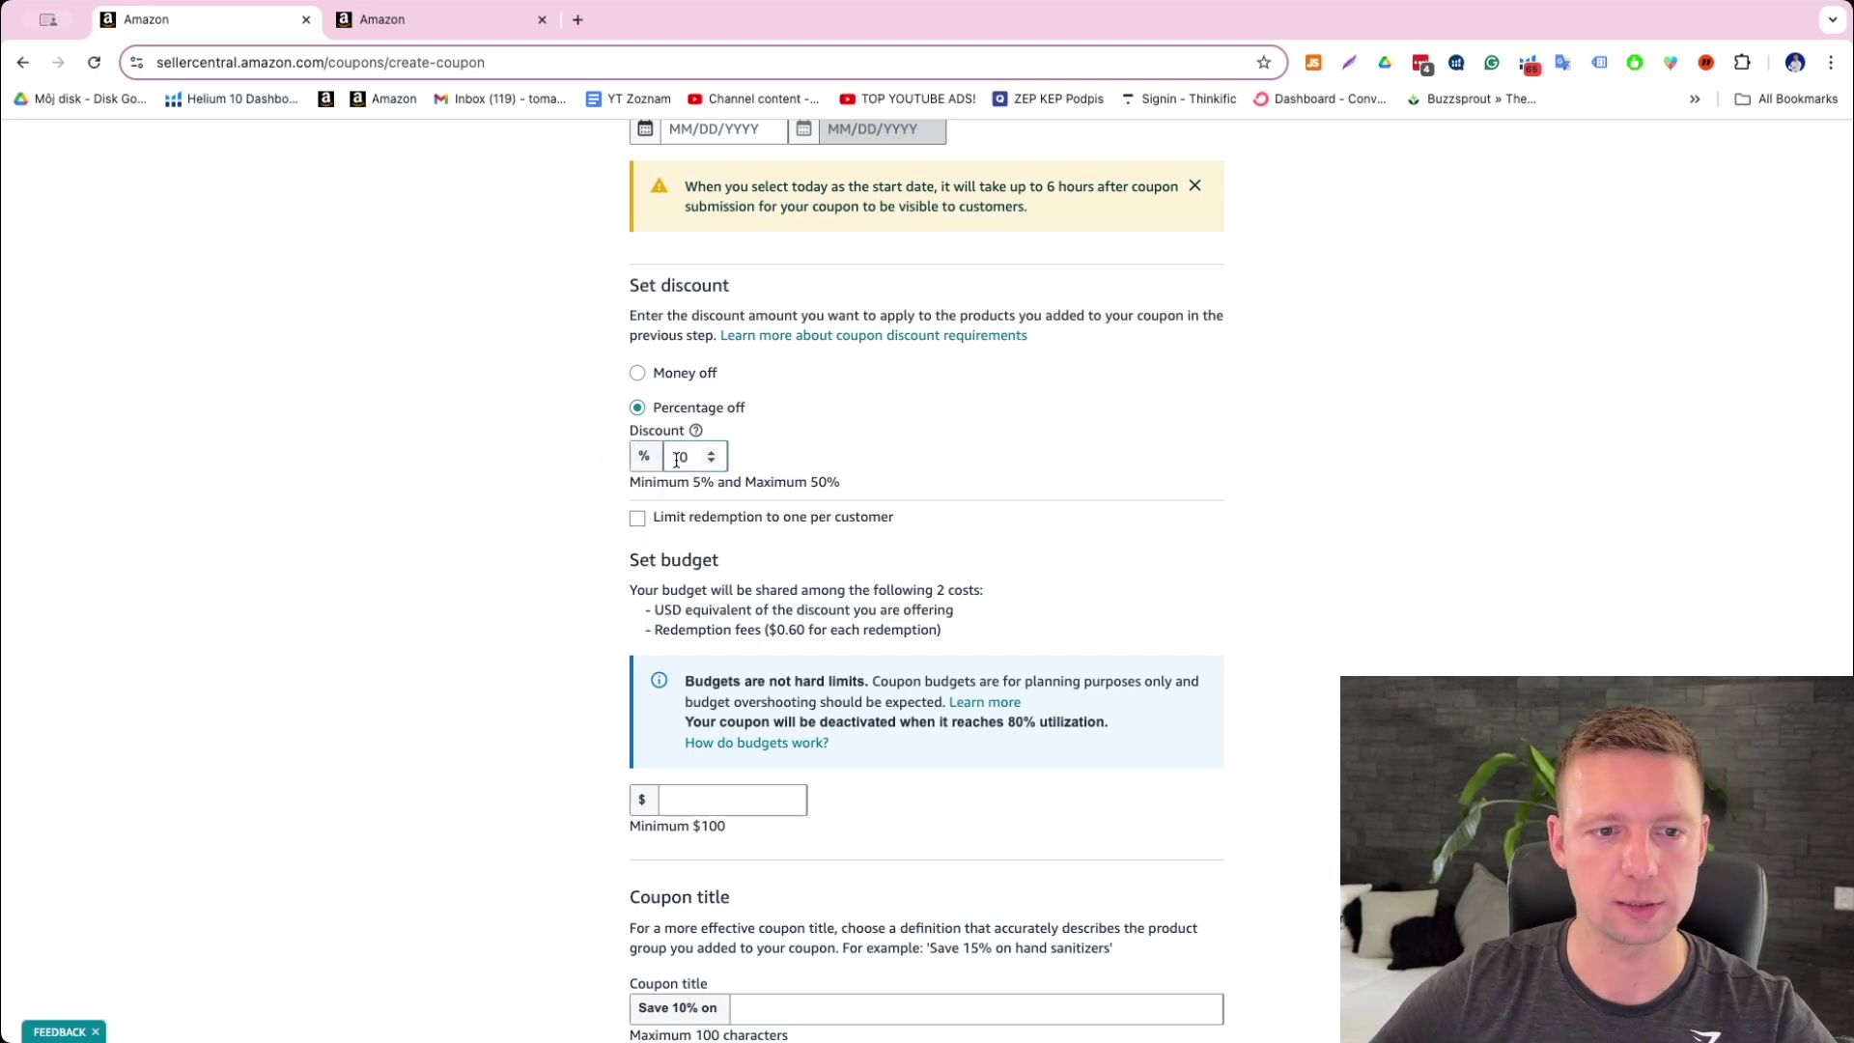
Go to the open Stacked promotions help article to review how coupons and percentage-off promotions combine
click(406, 20)
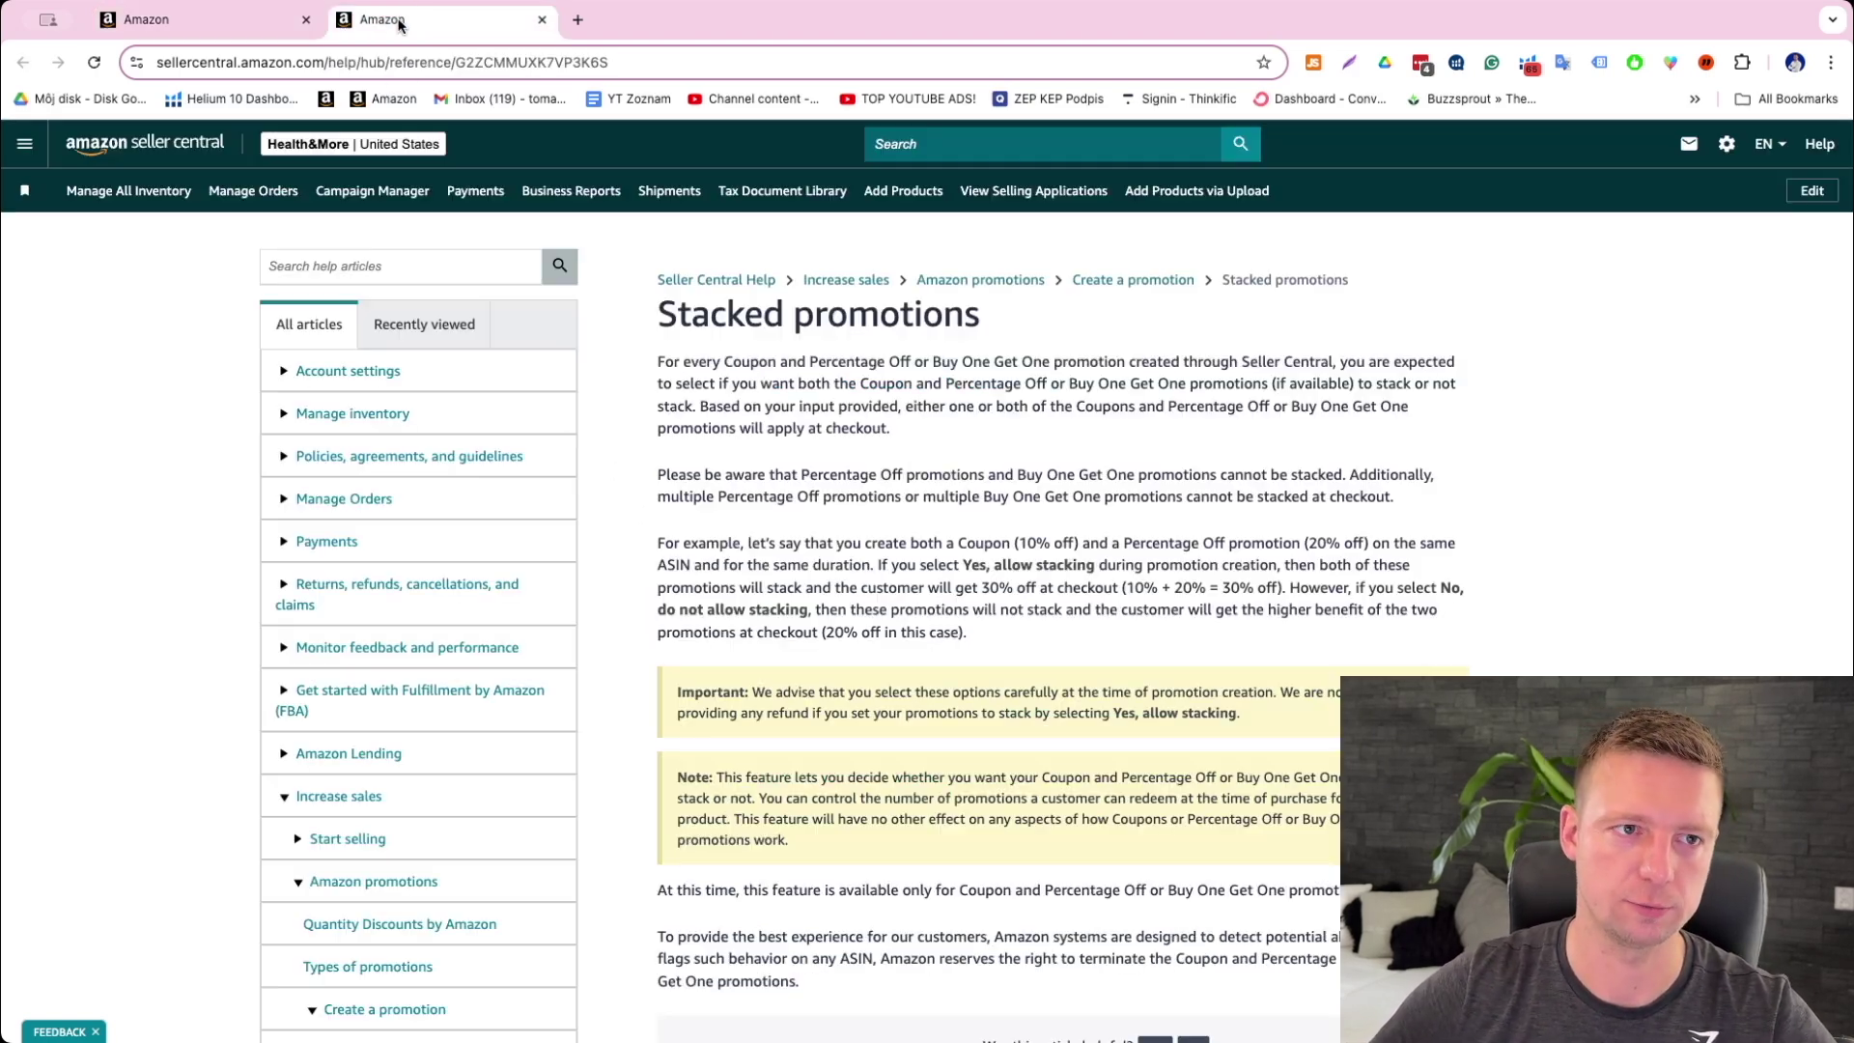